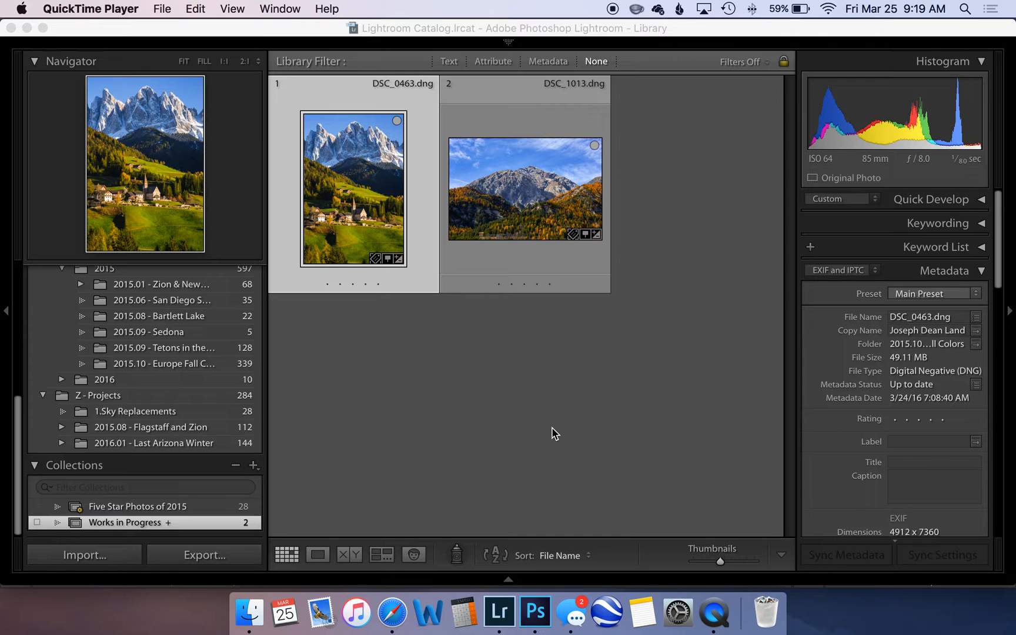
View DSC_0463.dng and DSC_1013.dng one after the other at full size, and return to the thumbnail grid.
double_click(359, 227)
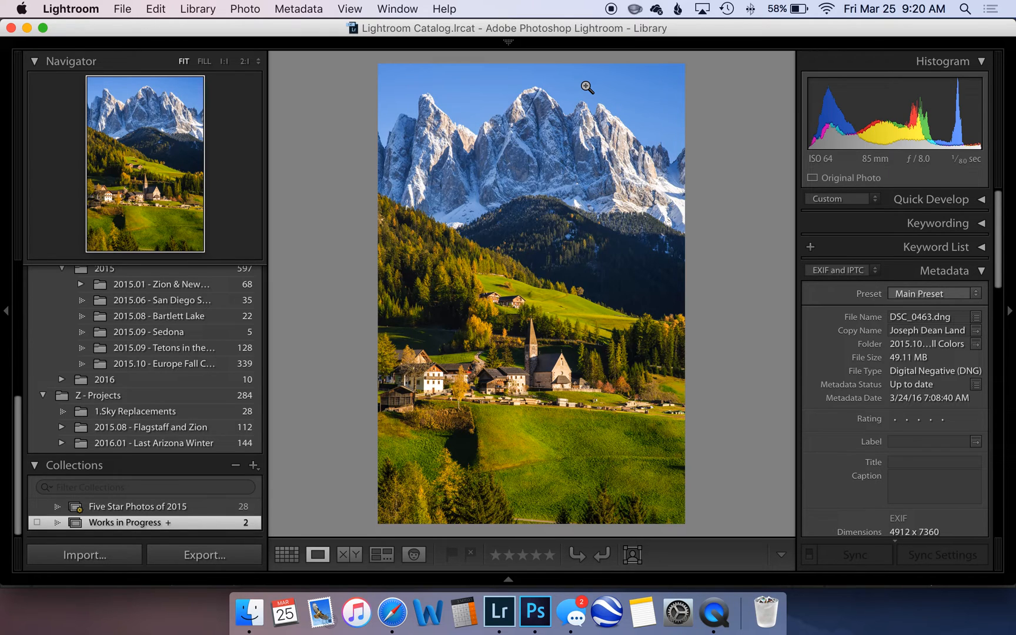
key("g")
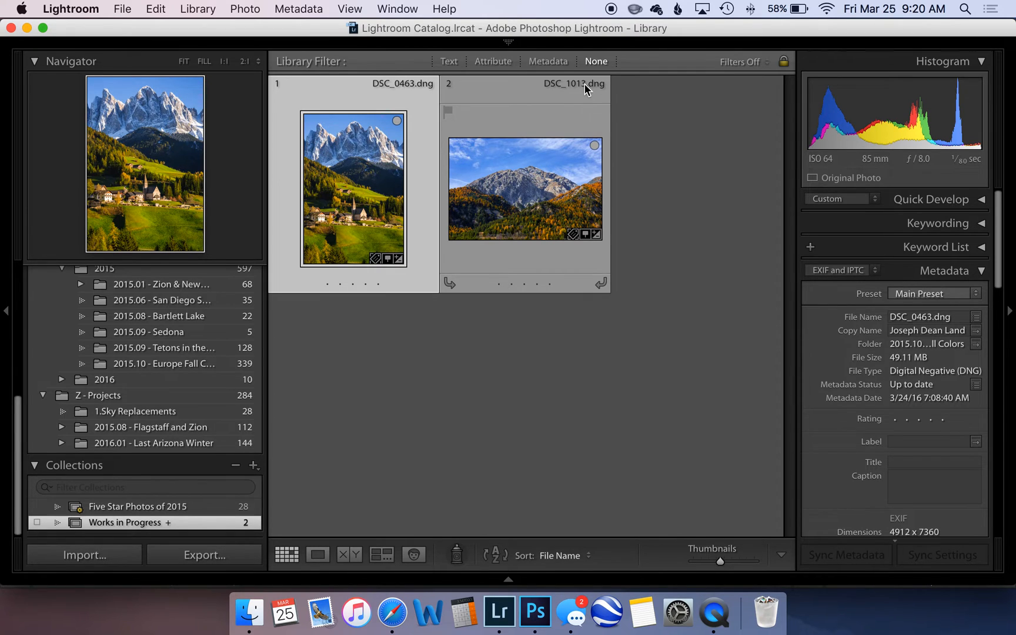
double_click(504, 180)
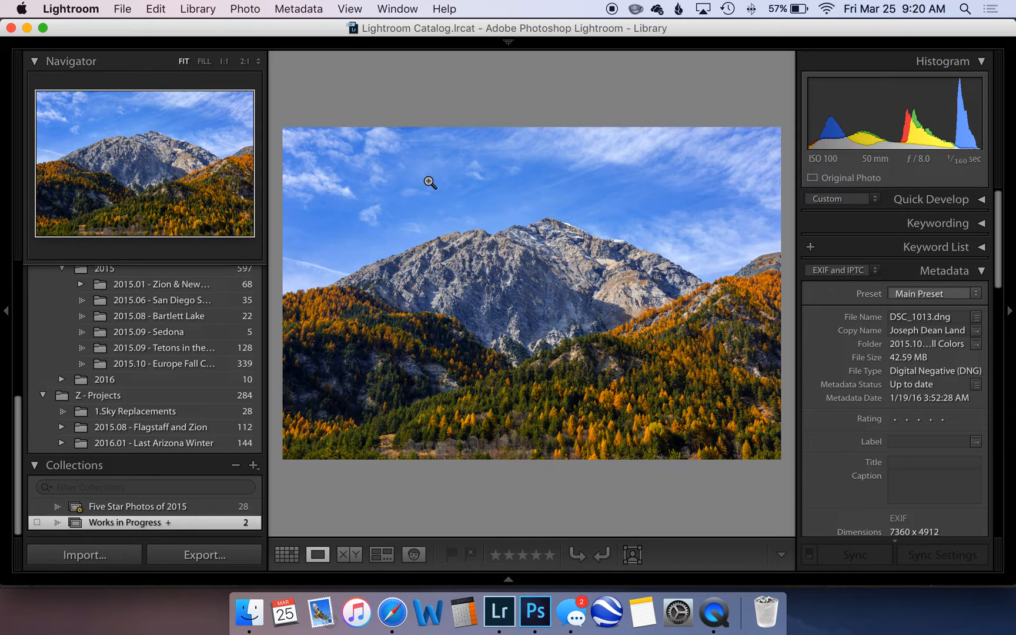
key("Right")
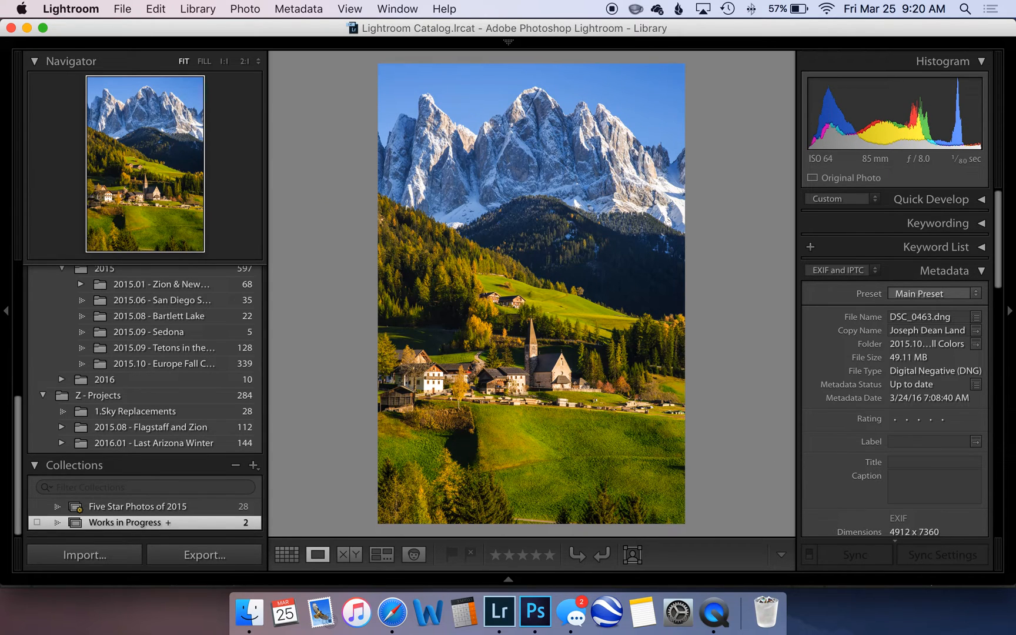
key("g")
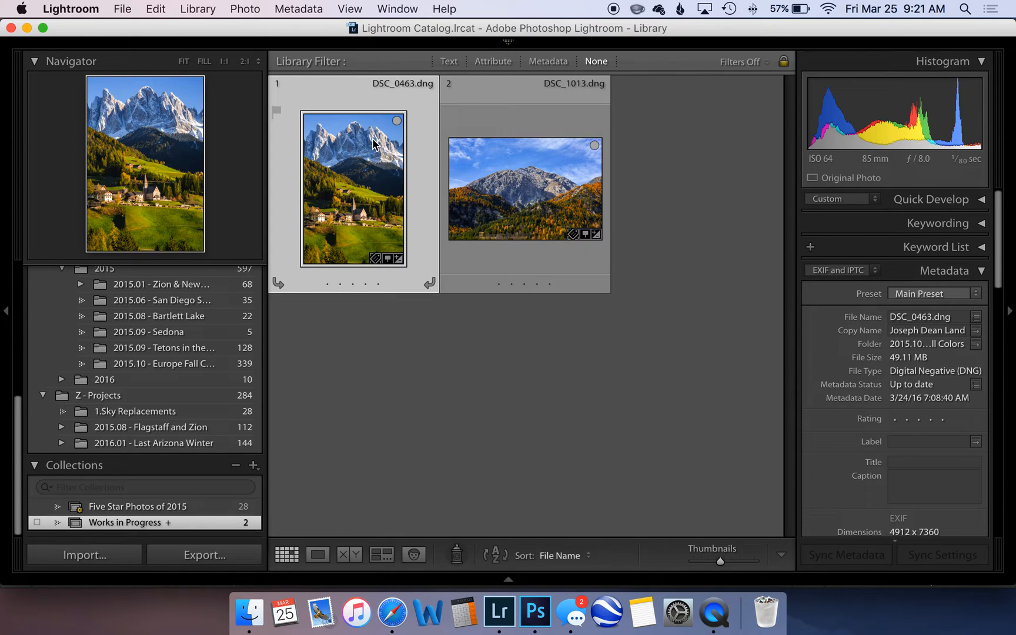
left_click(528, 159, "super")
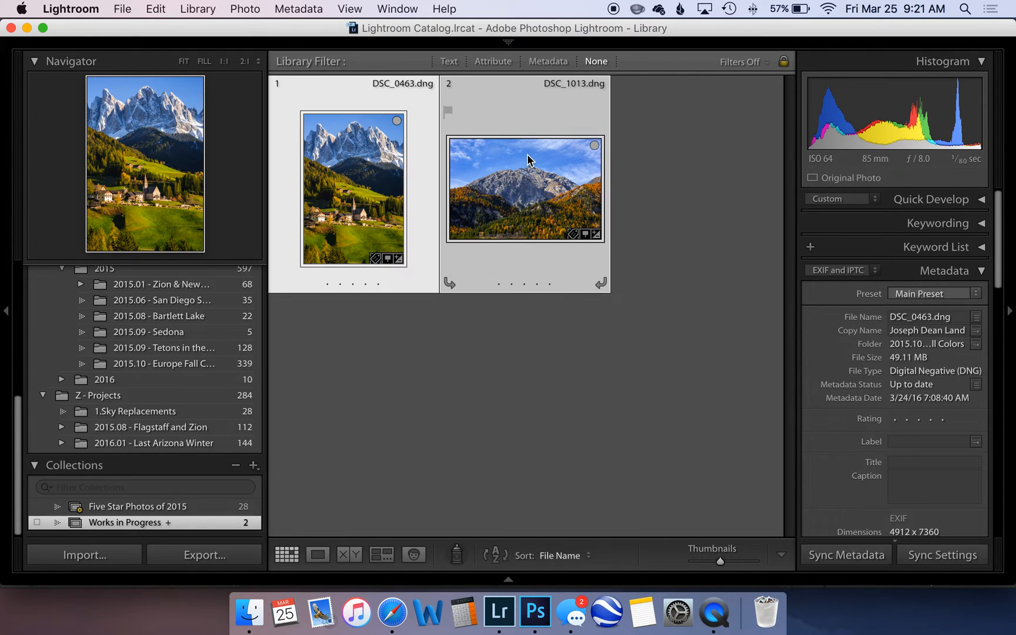
right_click(521, 203)
mouse_move(545, 222)
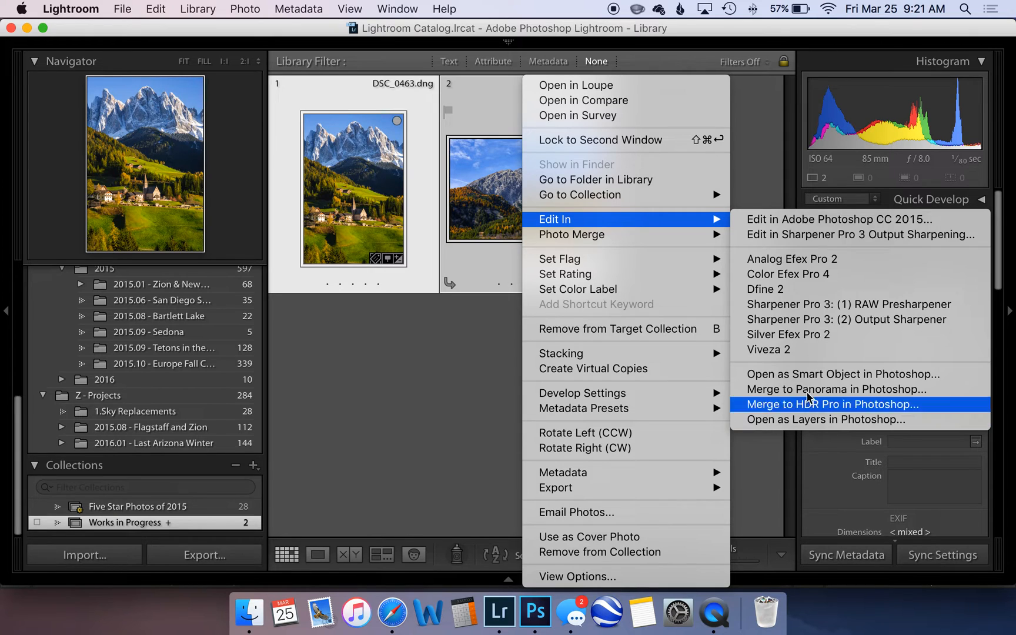
left_click(759, 154)
Switch to Photoshop and delete the masked Layer 1 from DSC_0463-Edit.psd.
left_click(536, 614)
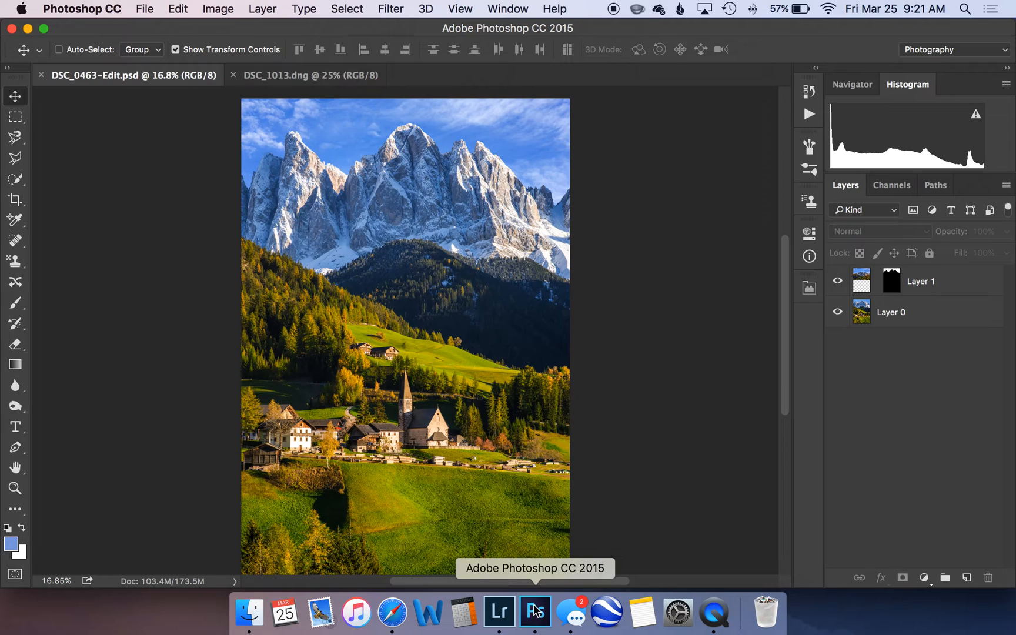
left_click(898, 283)
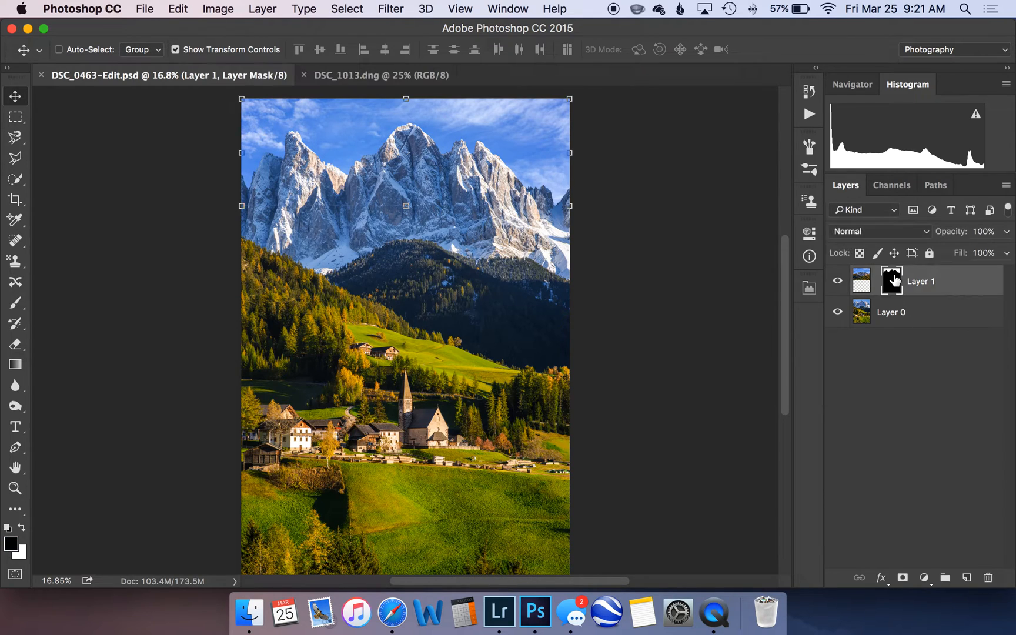
left_click_drag(912, 281, 990, 579)
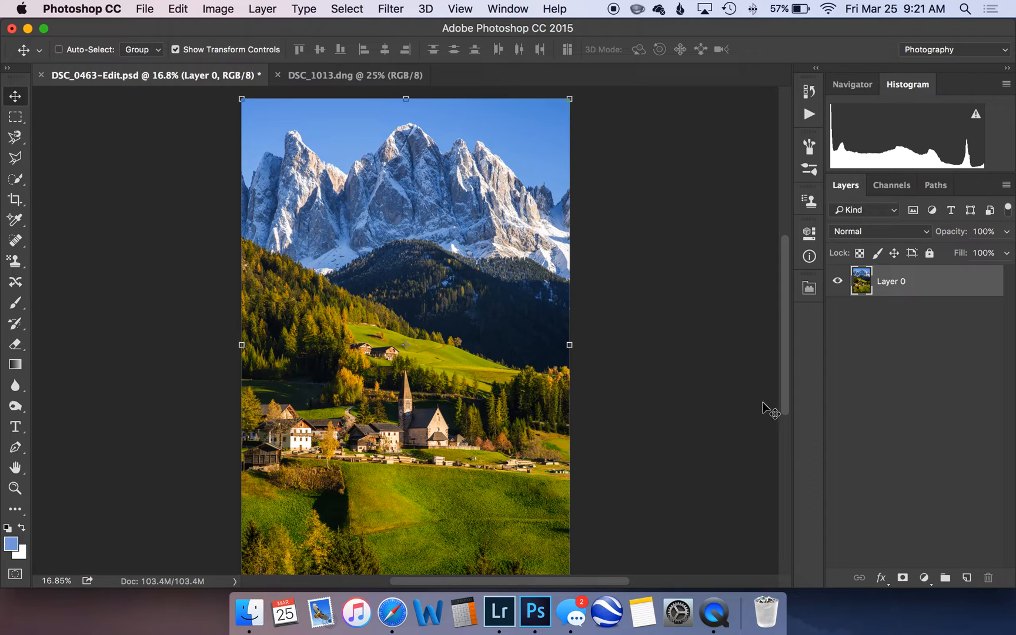
Bring the DSC_1013 photo into DSC_0463-Edit.psd as a layer with the Move tool, and delete that layer again.
left_click(321, 77)
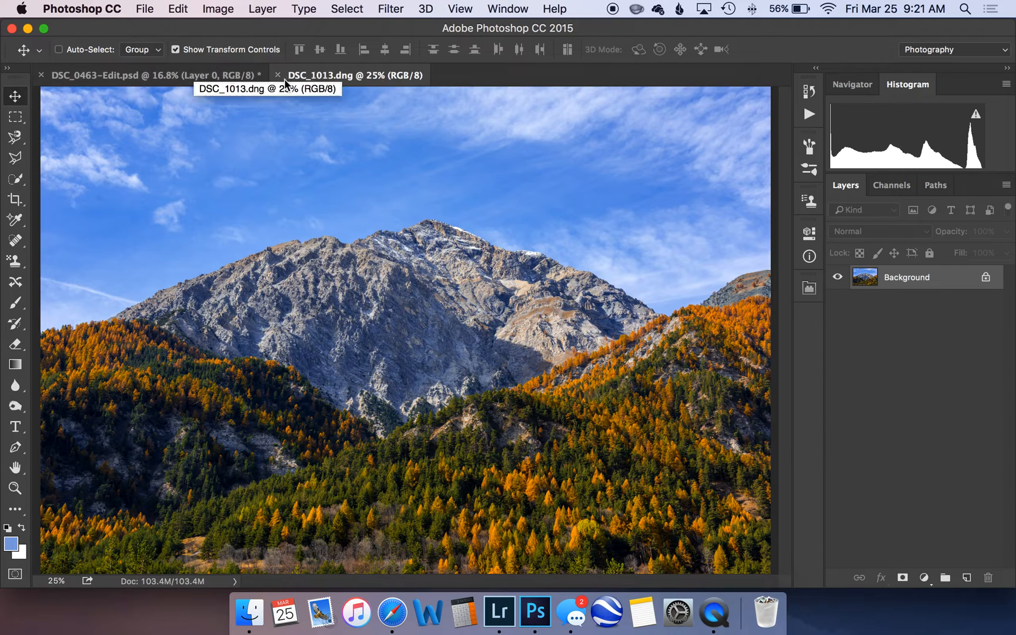
left_click(209, 75)
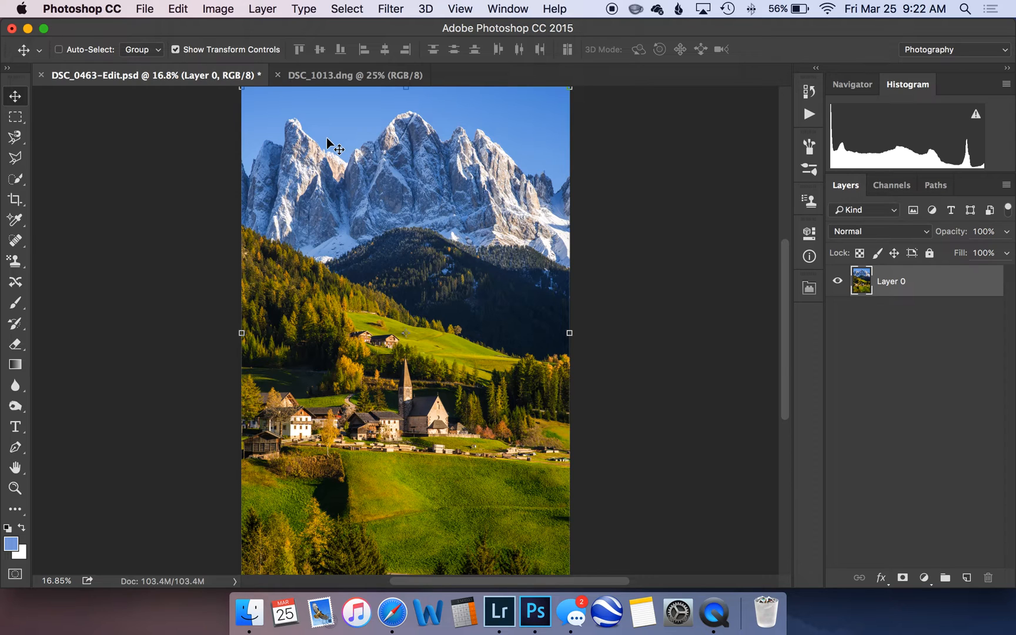
left_click(353, 77)
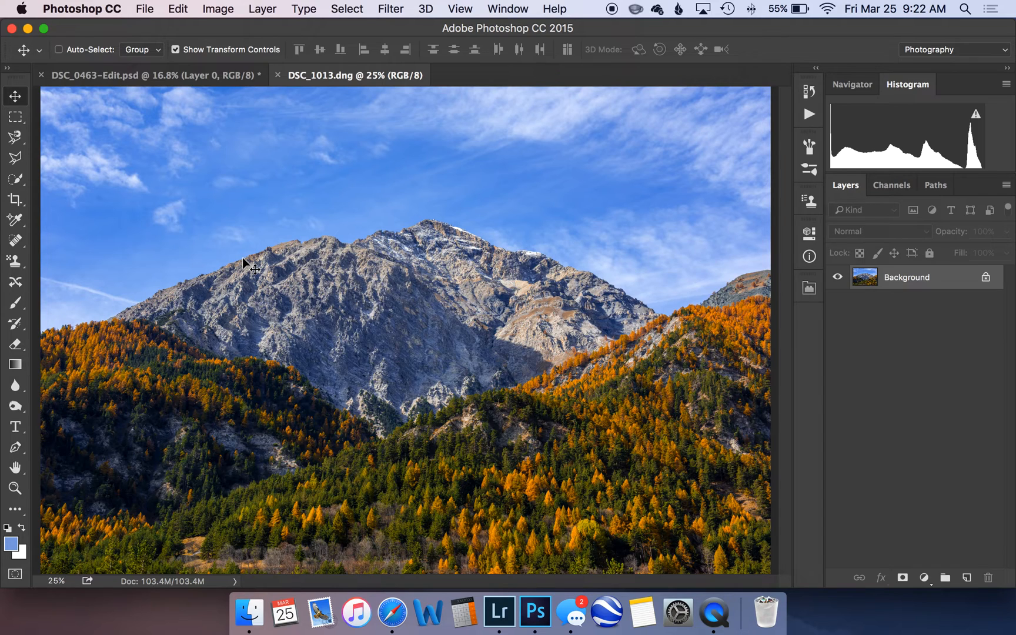
left_click_drag(243, 260, 157, 83)
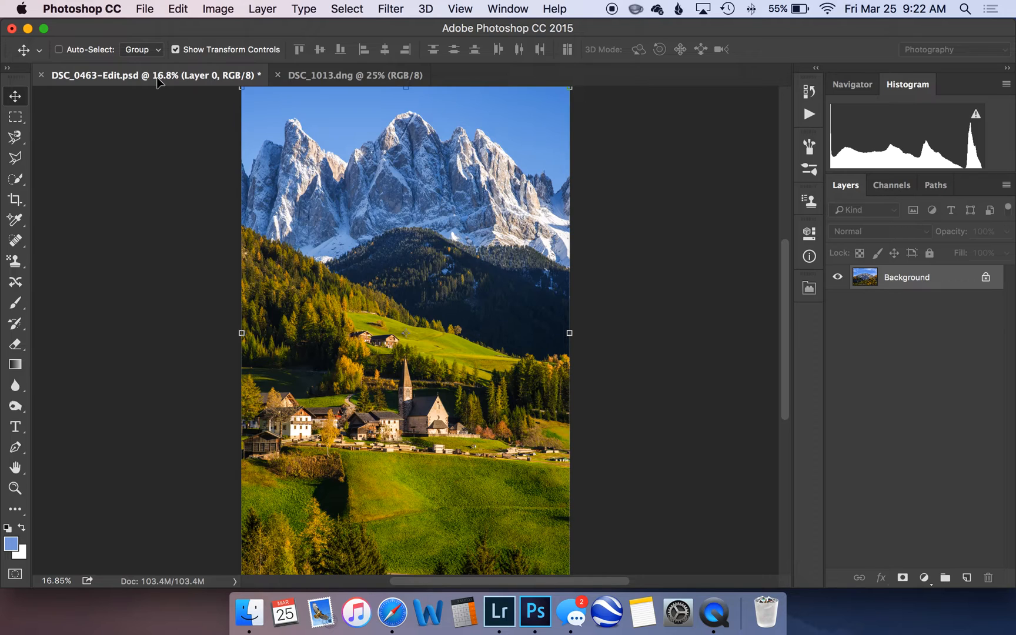
left_click_drag(132, 80, 369, 255)
right_click(368, 254)
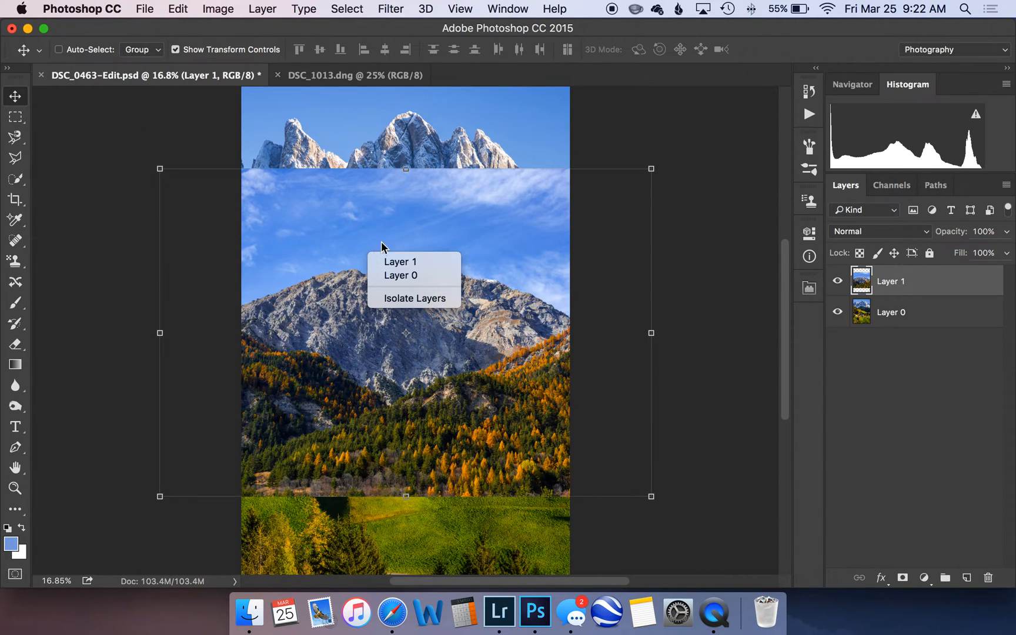
left_click(661, 105)
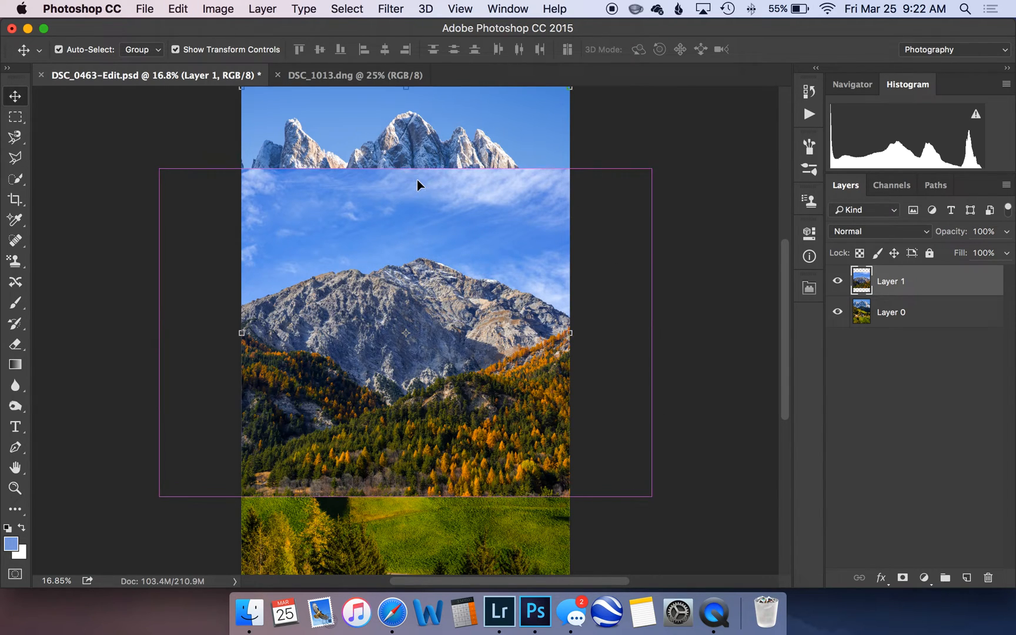
key("Delete")
Copy the entire DSC_1013.dng image and paste it into DSC_0463-Edit.psd as a new layer.
left_click(322, 77)
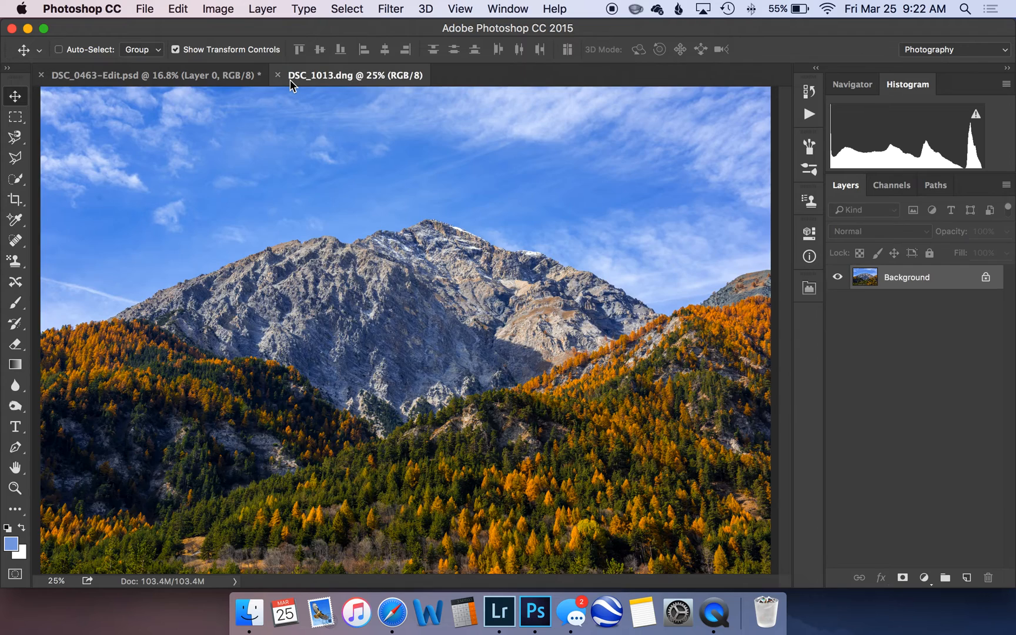
key("super")
key("super+a")
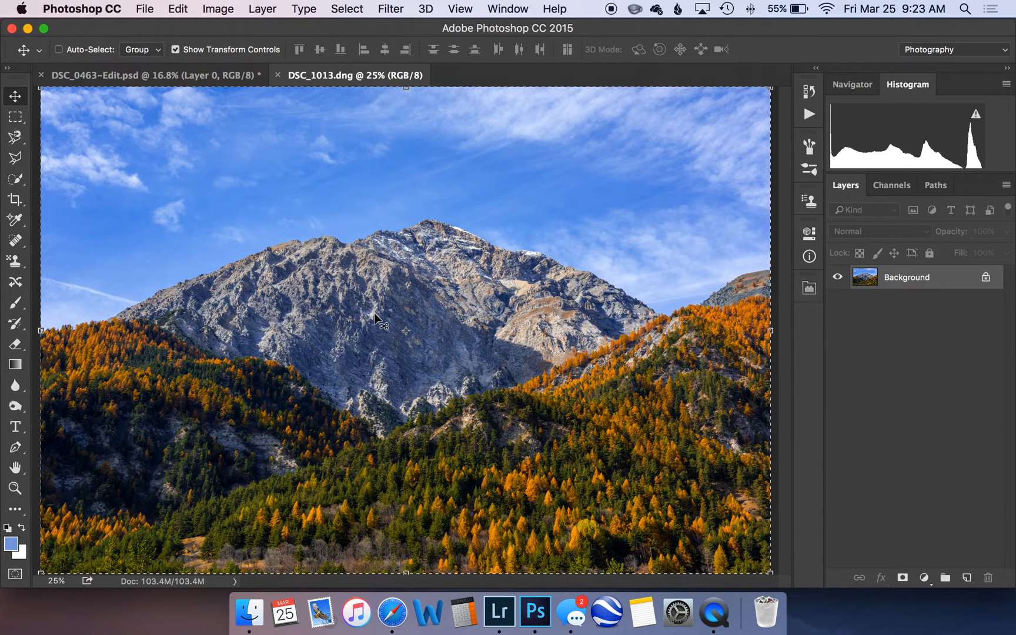
key("super+c")
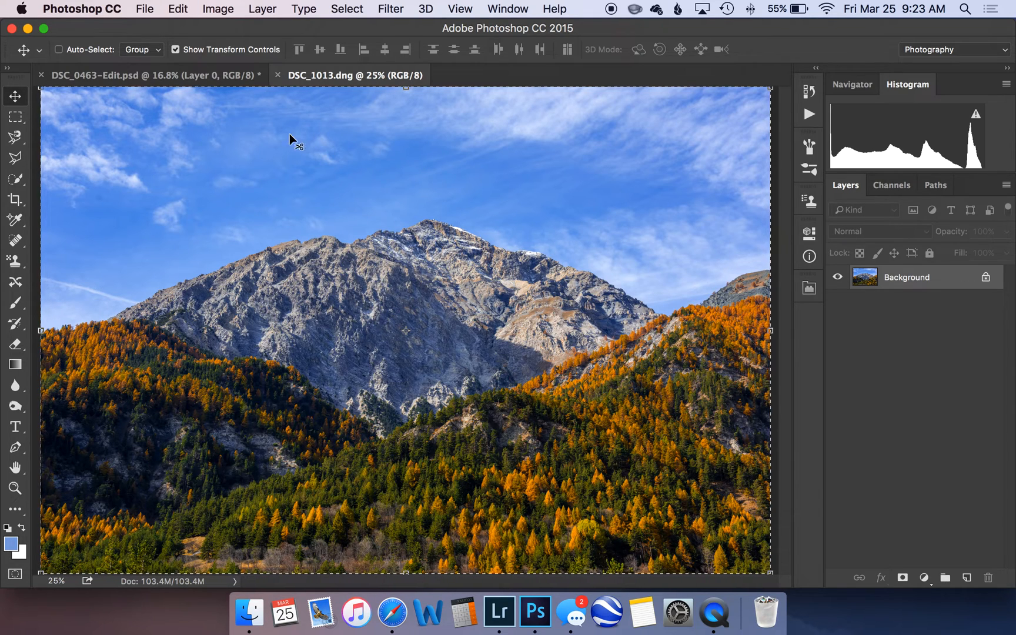
left_click(114, 77)
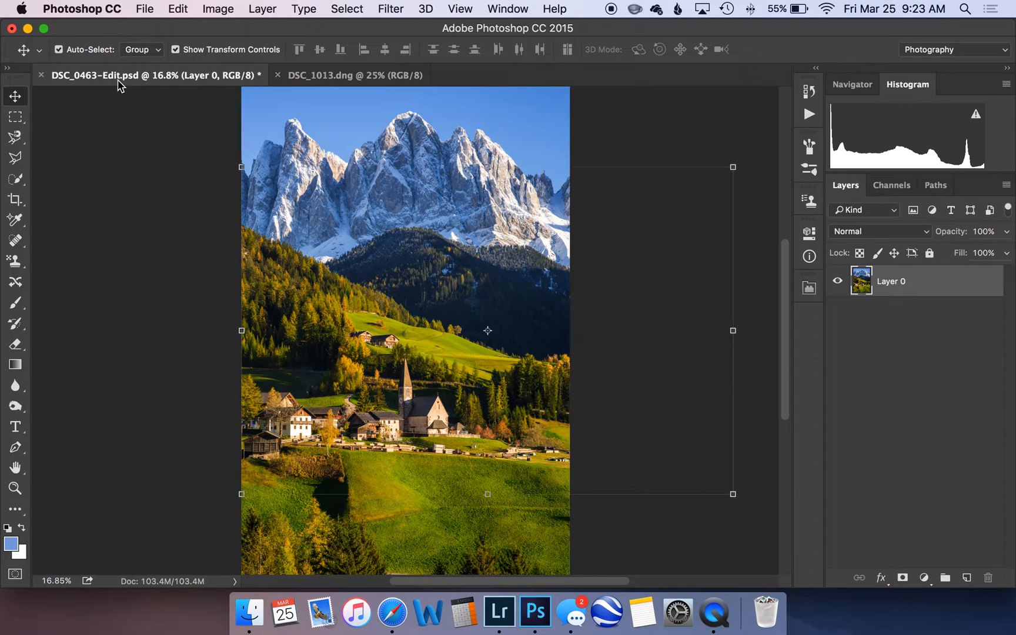
key("super+v")
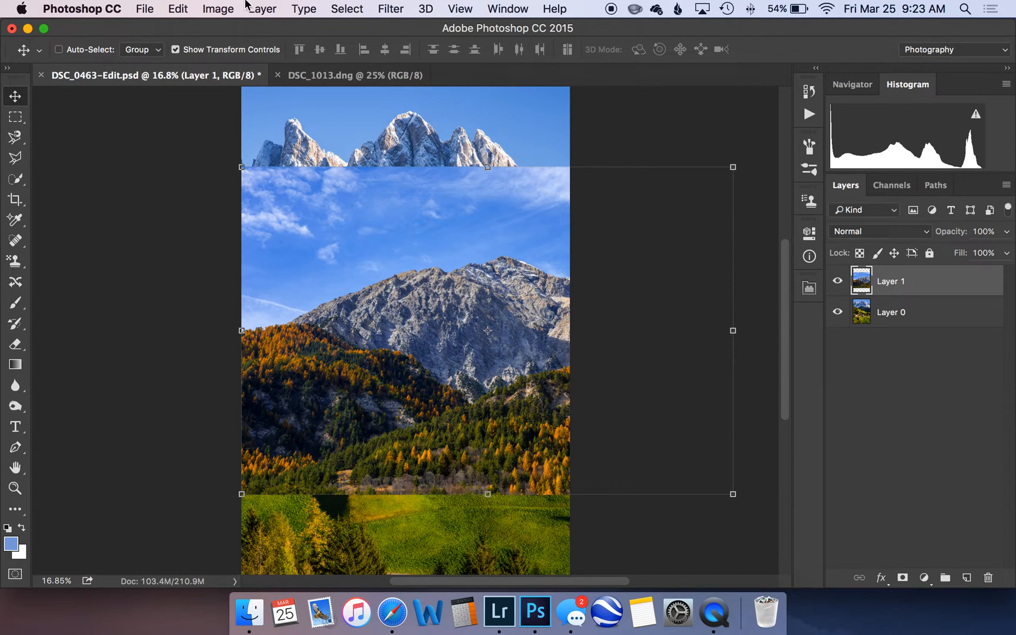
left_click(176, 50)
left_click(176, 50)
left_click(176, 50)
left_click(177, 50)
Scale the pasted photo proportionally to about 67.7% and move it up to cover the upper part of the image.
left_click(733, 494)
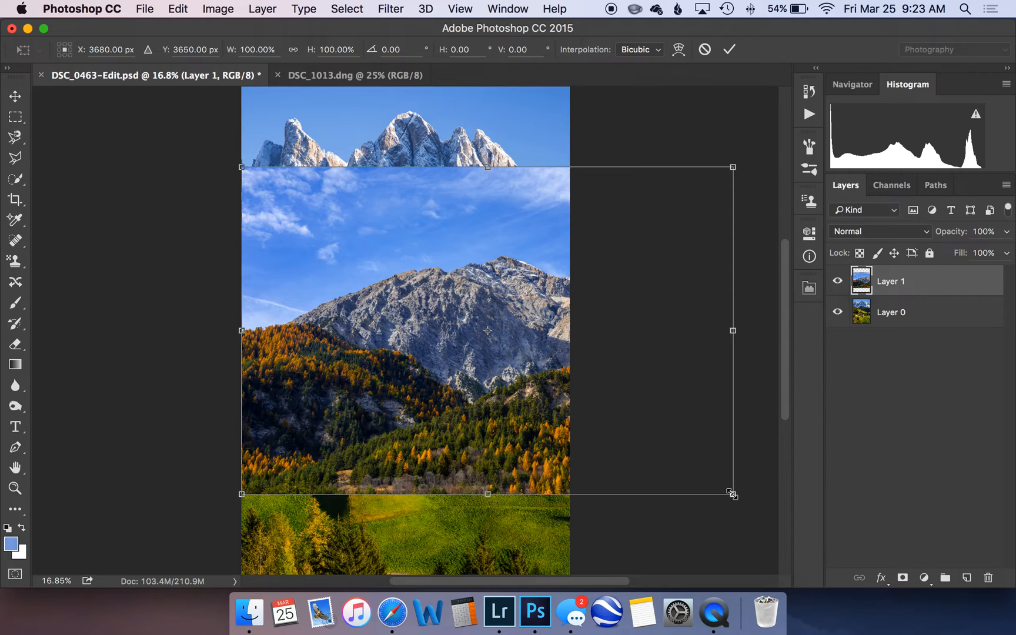
left_click_drag(733, 494, 595, 356)
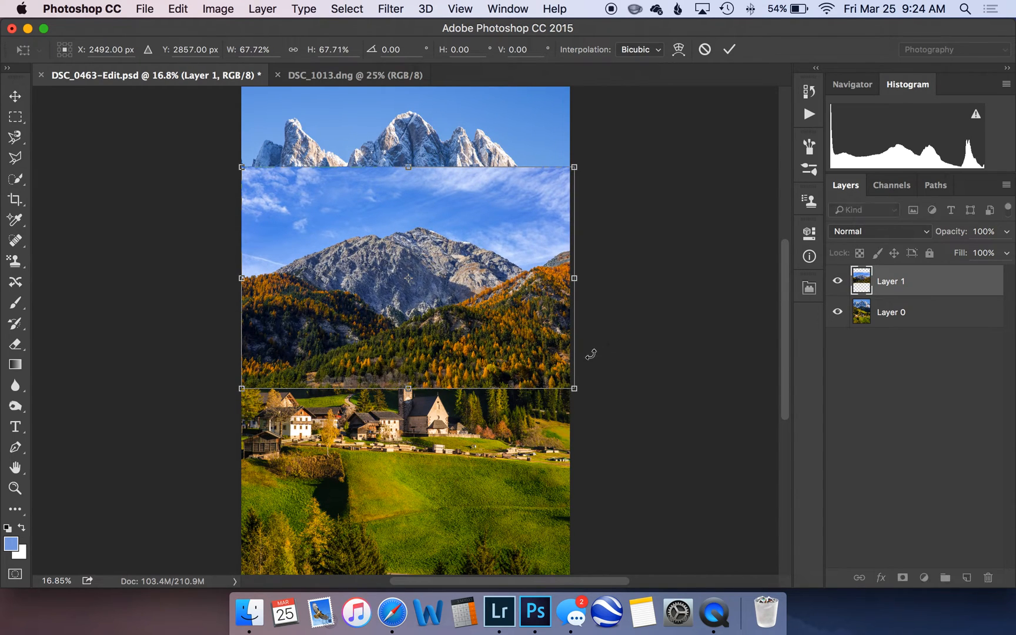
left_click_drag(422, 213, 422, 132)
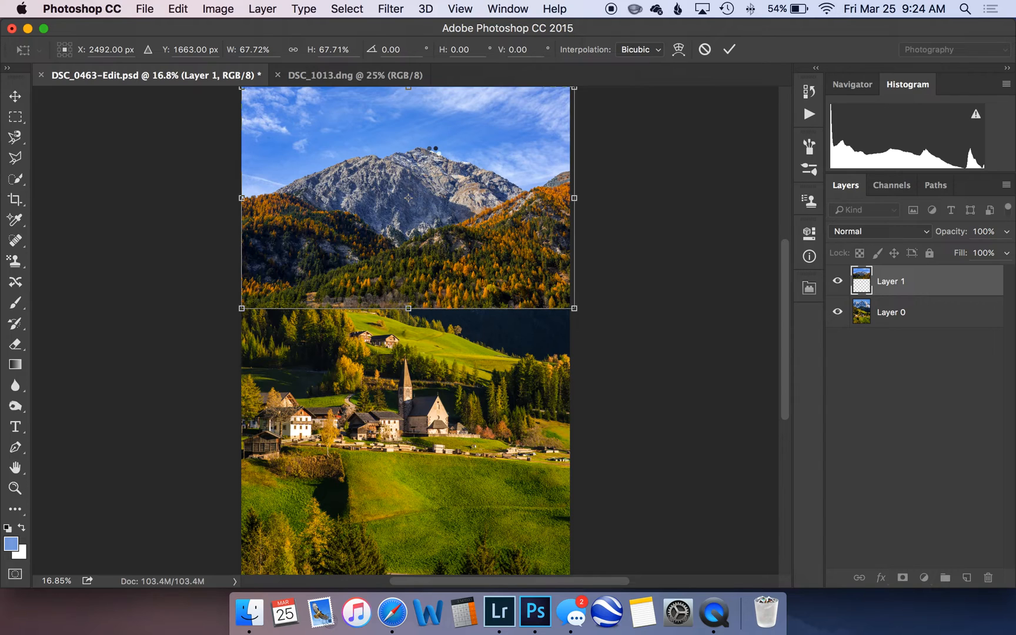
key("Return")
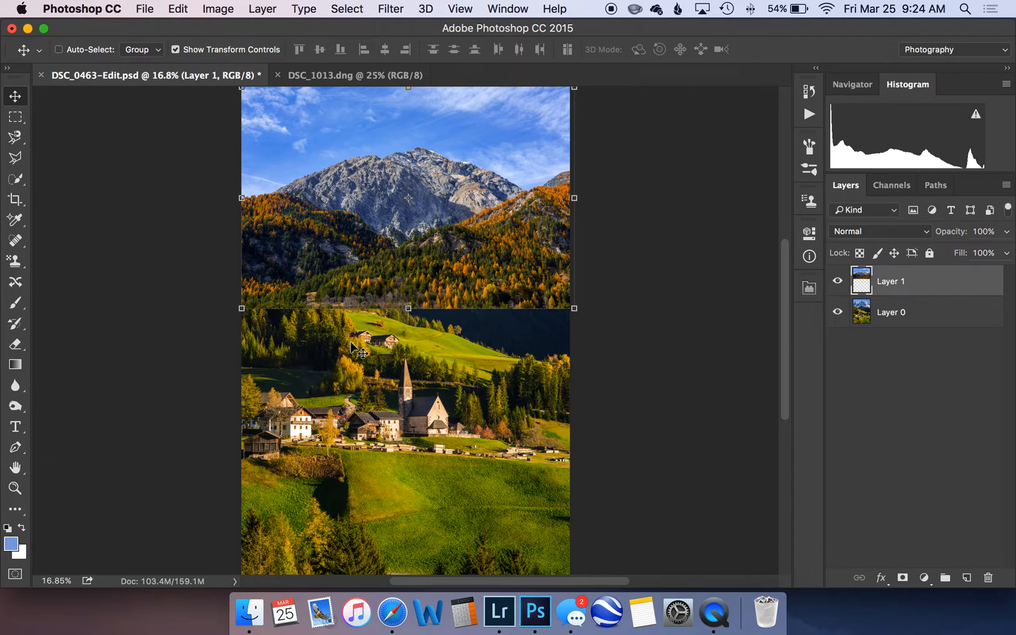
Move Layer 1 beneath Layer 0, and make sure Layer 0 is selected and unlocked.
left_click(875, 365)
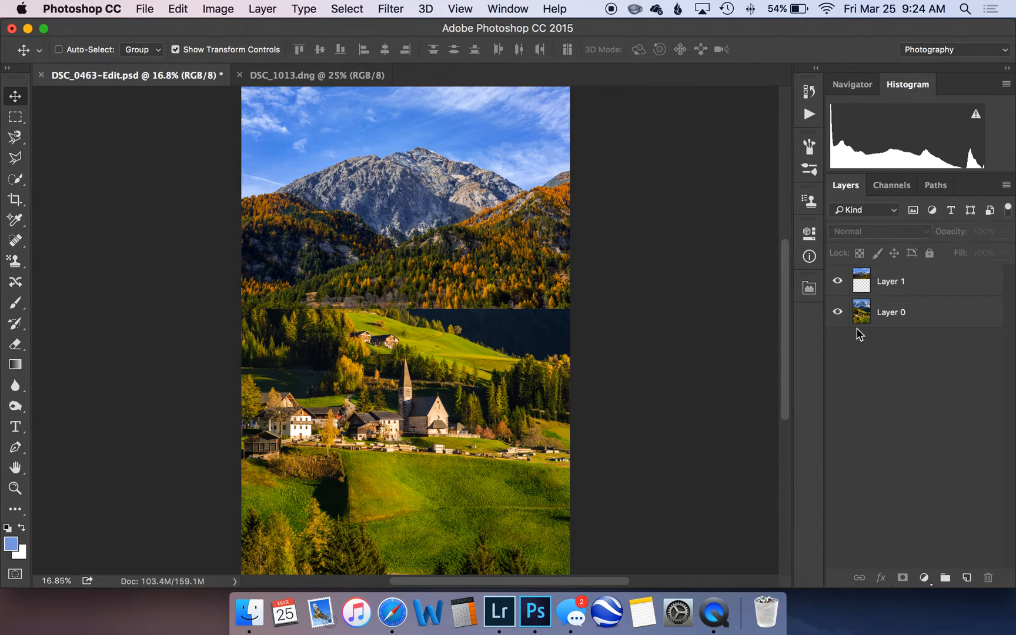
left_click_drag(893, 286, 897, 320)
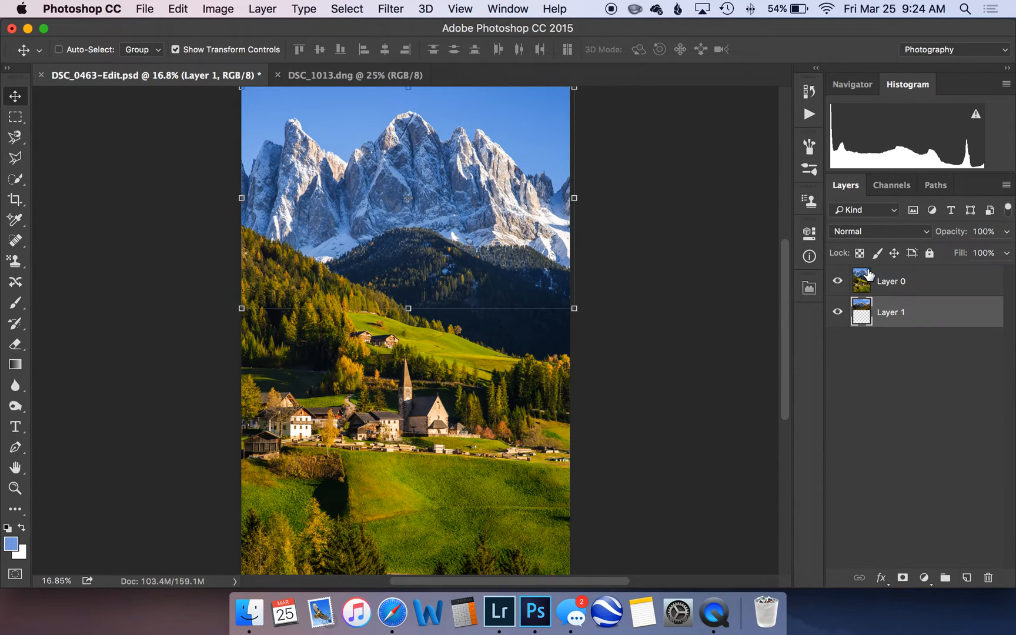
left_click_drag(901, 280, 903, 278)
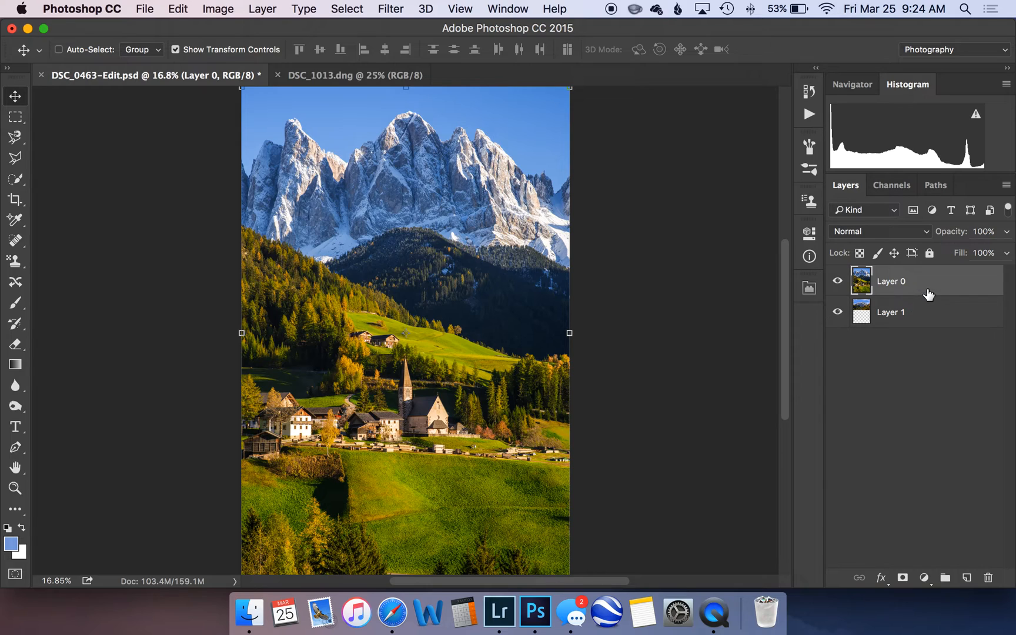
left_click(929, 253)
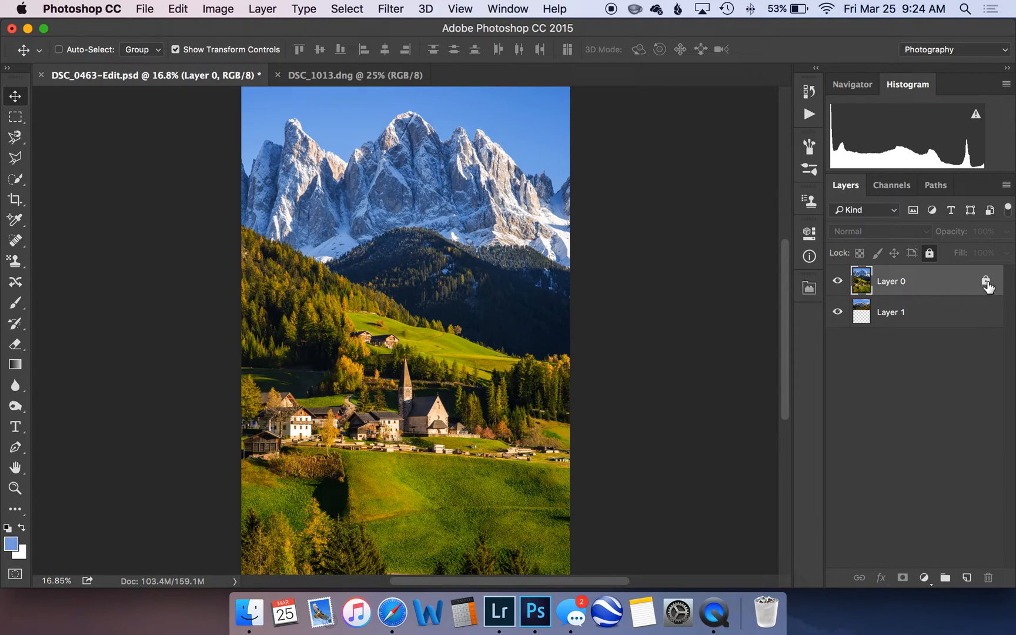
left_click(986, 283)
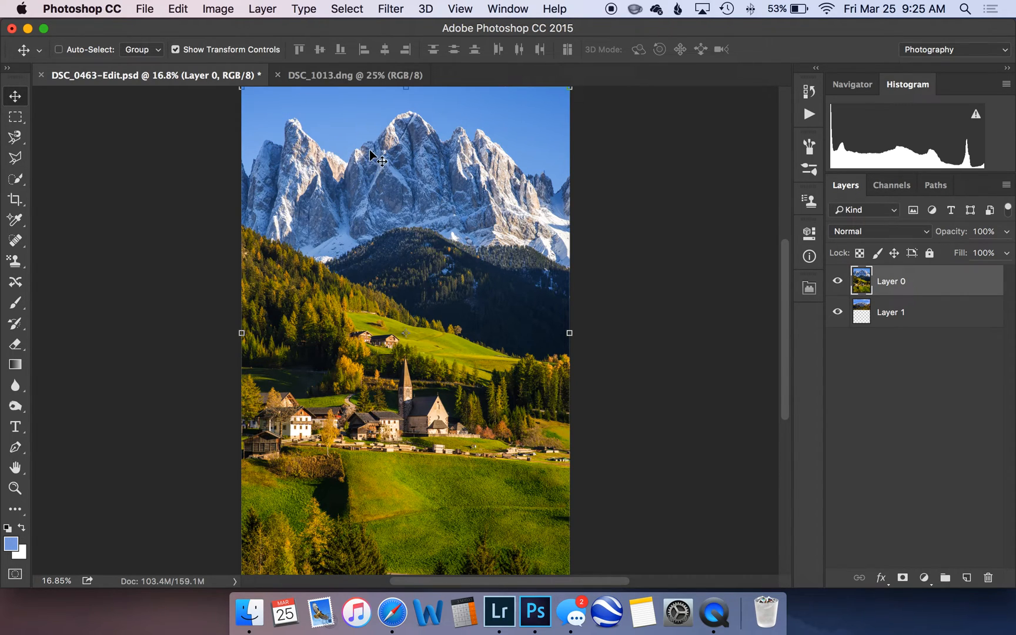
Select the blue sky above the mountain peaks on Layer 0 with the Quick Selection tool.
left_click(16, 137)
left_click(15, 138)
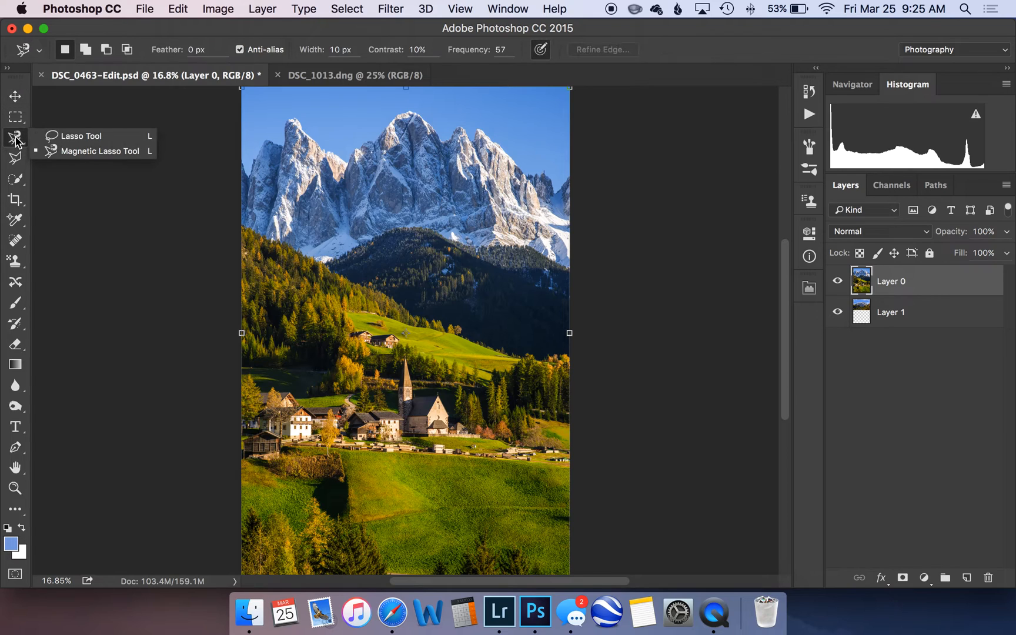
left_click(16, 158)
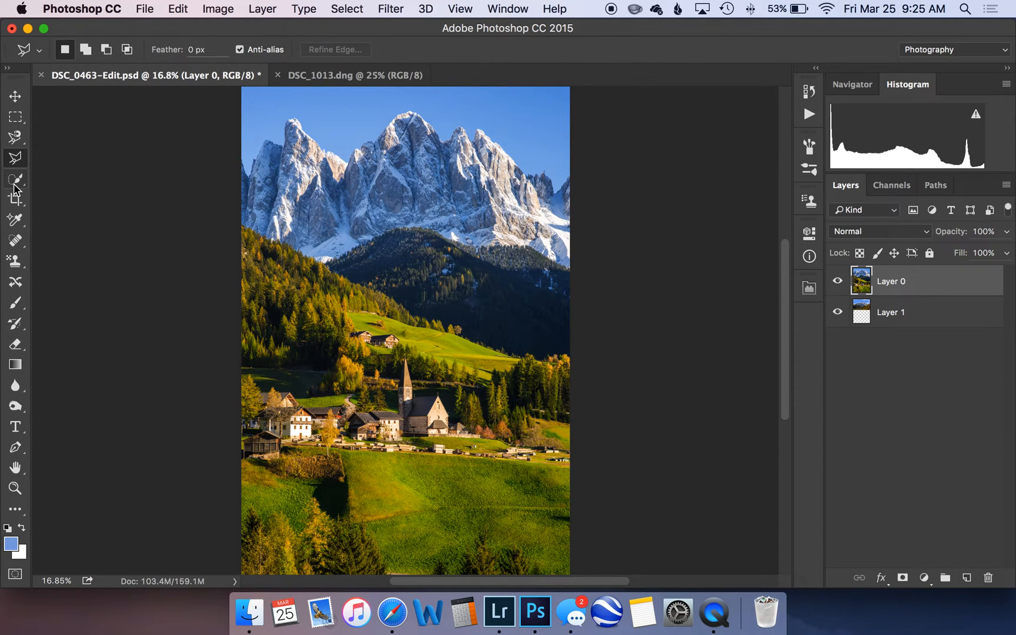
left_click(15, 180)
left_click(47, 180)
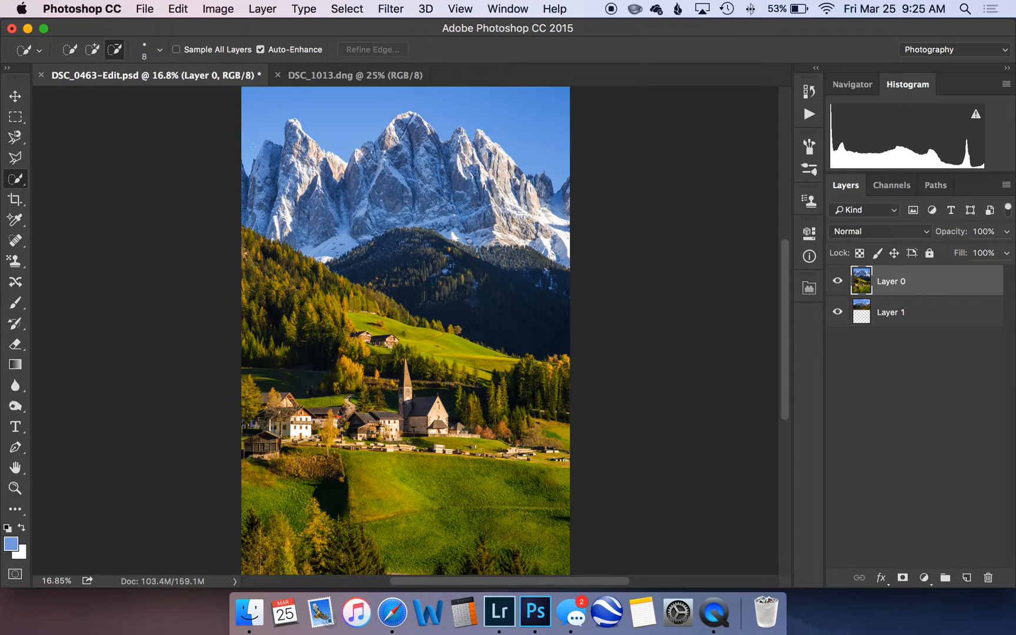
mouse_move(257, 117)
left_mouse_down()
mouse_move(291, 93)
mouse_move(530, 110)
left_mouse_up()
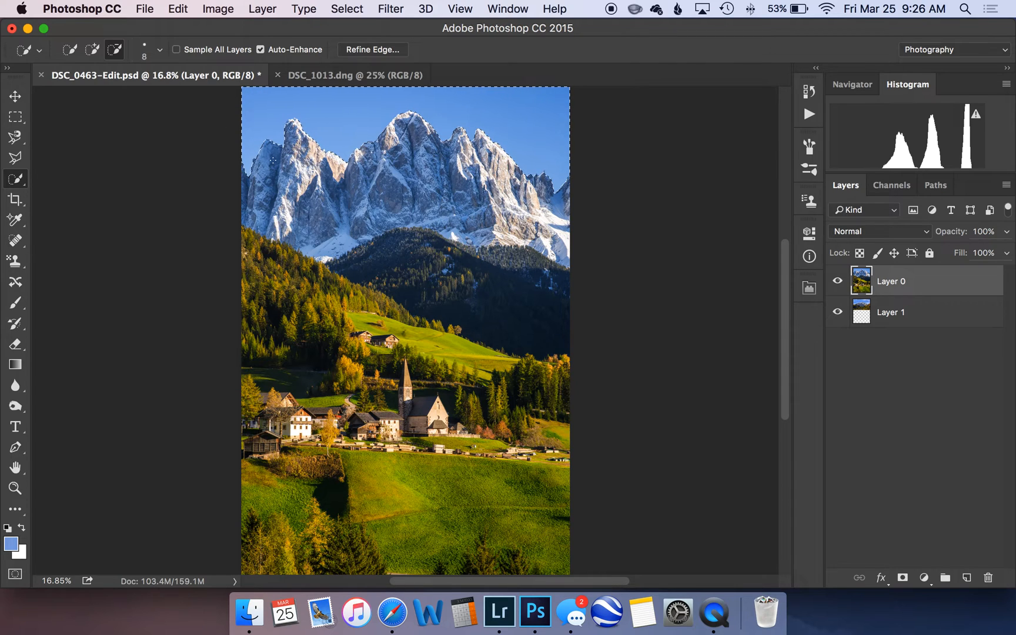
key("z")
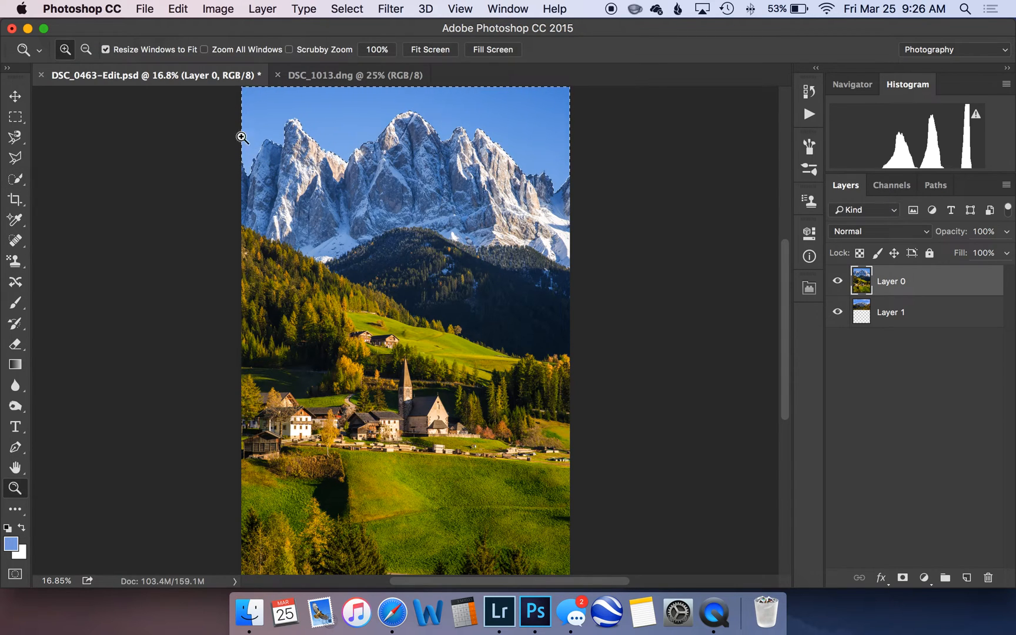
Inspect the sky selection's edge along the leftmost peaks at 100% zoom.
left_click_drag(216, 124, 301, 199)
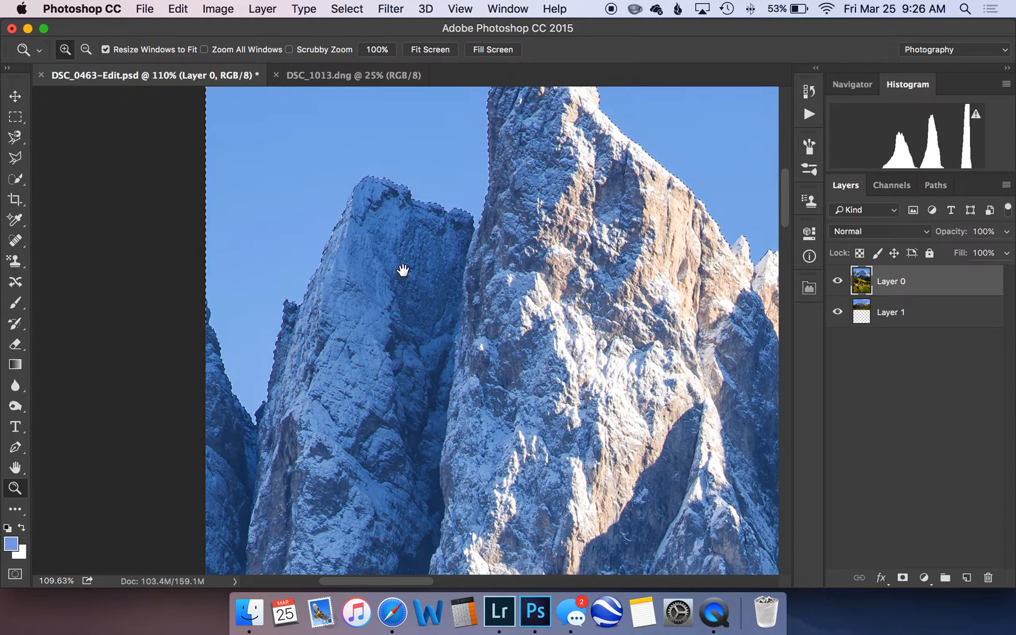
left_click_drag(431, 261, 483, 256)
right_click(488, 255)
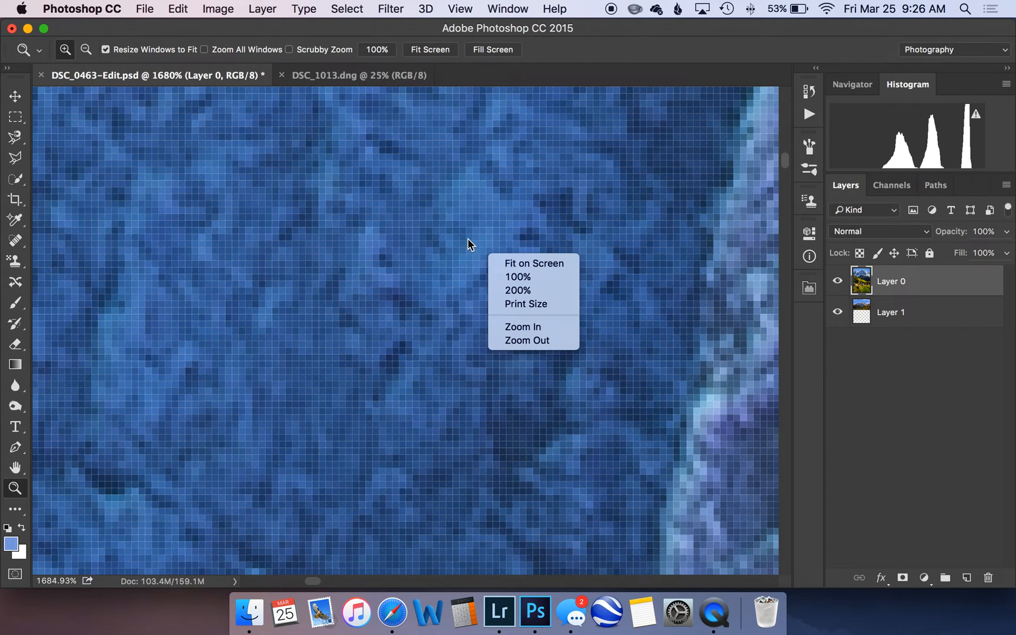
right_click(464, 235)
right_click(465, 236)
left_click(481, 257)
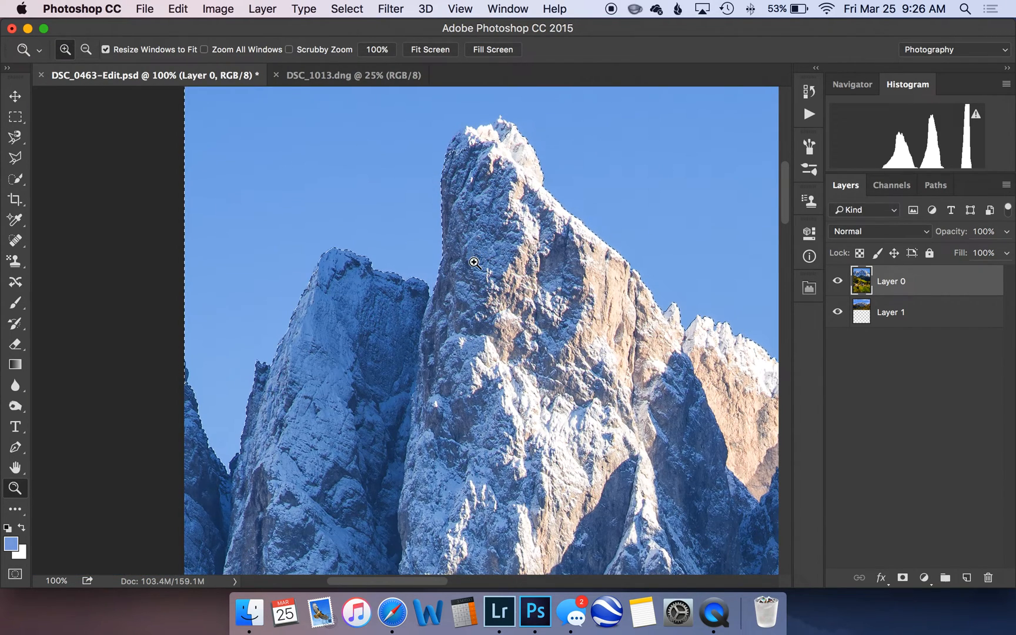
left_click_drag(495, 154, 412, 222)
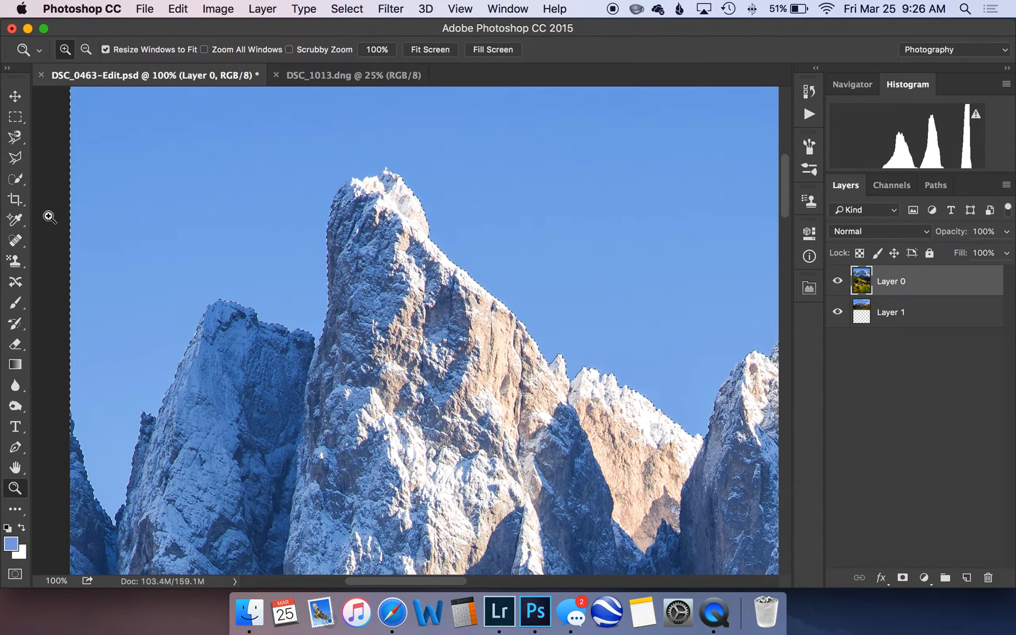
Subtract from the sky selection along the edge of the tall left peak with the Quick Selection tool.
left_click(18, 178)
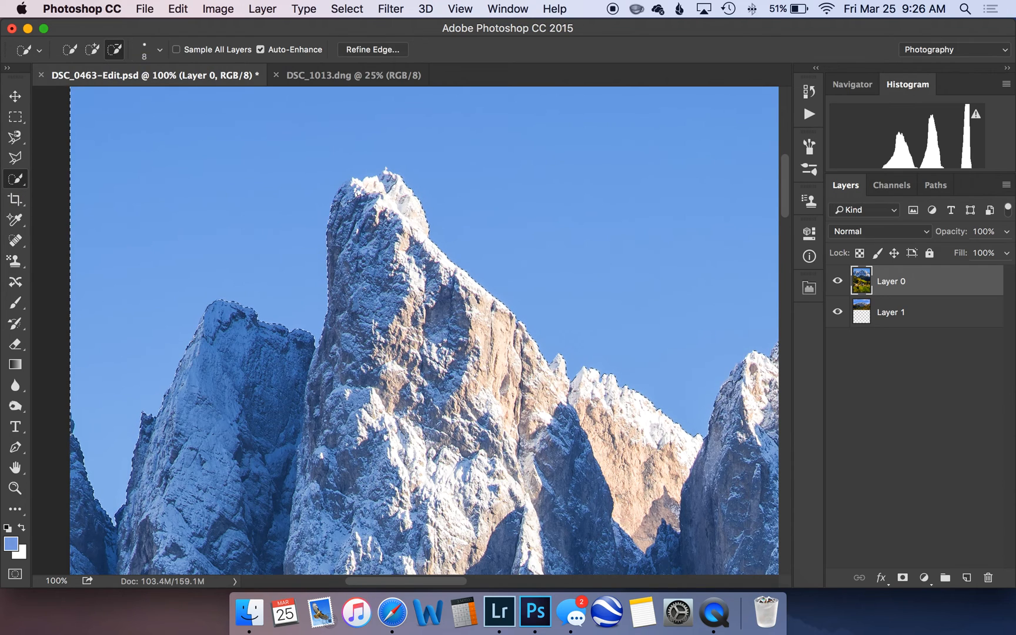
left_click_drag(213, 200, 279, 290)
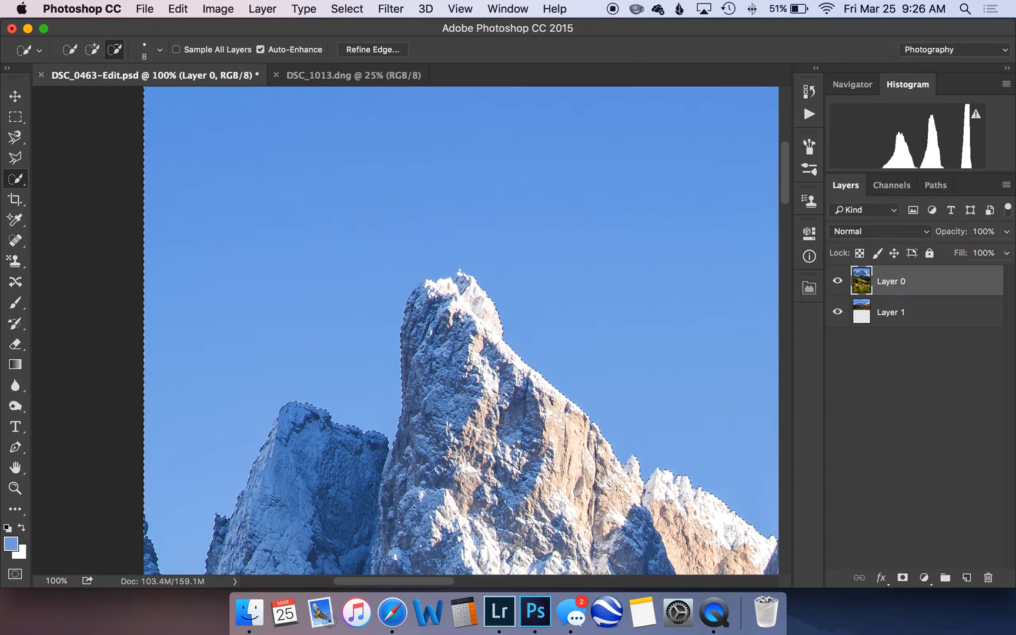
left_click(92, 50)
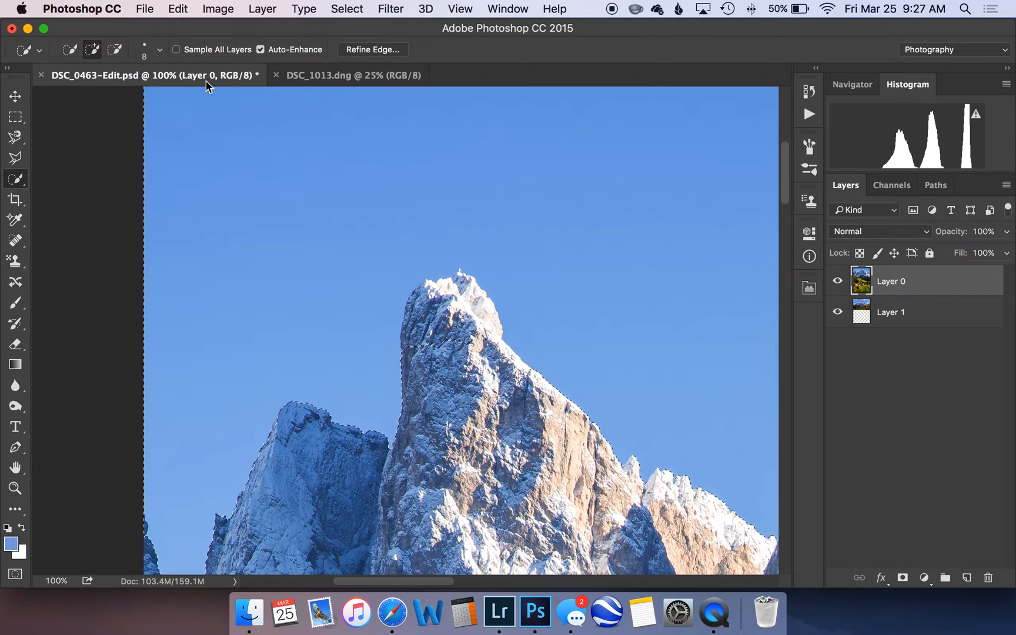
left_click(114, 51)
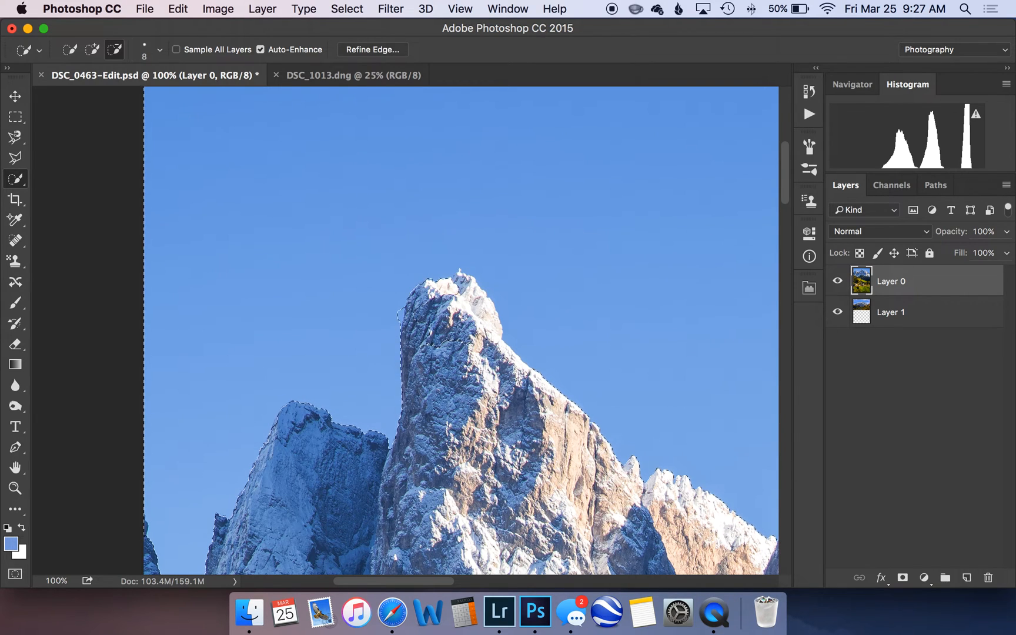
mouse_move(426, 302)
left_mouse_down()
mouse_move(447, 302)
mouse_move(458, 321)
left_mouse_up()
left_click_drag(398, 293, 398, 321)
left_click(799, 238)
left_click(642, 410)
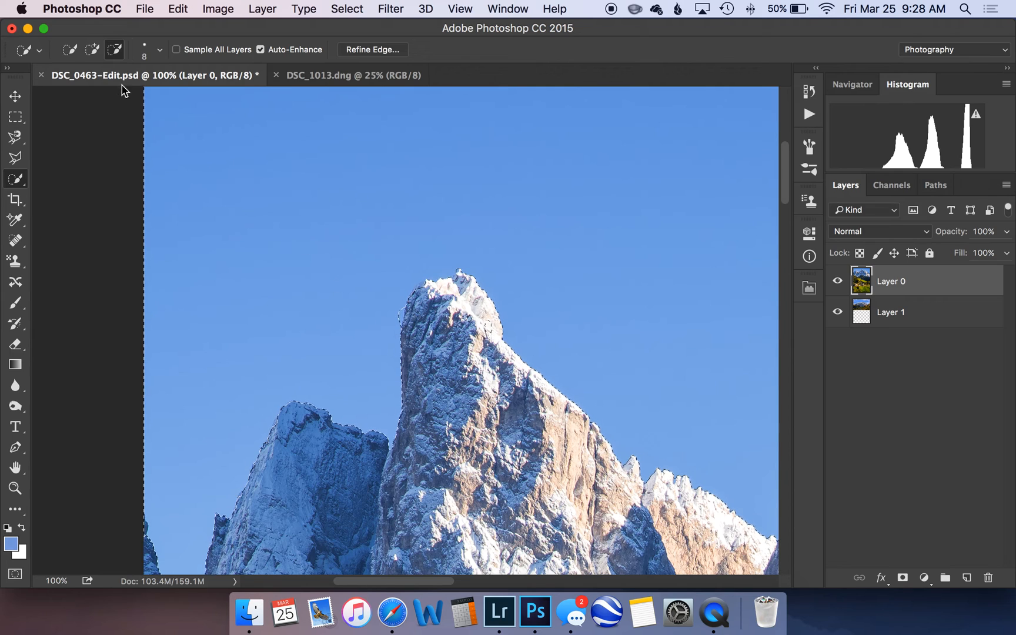
Add the missed sky beside the tall left peak back to Layer 0's selection with the Quick Selection tool.
left_click(93, 49)
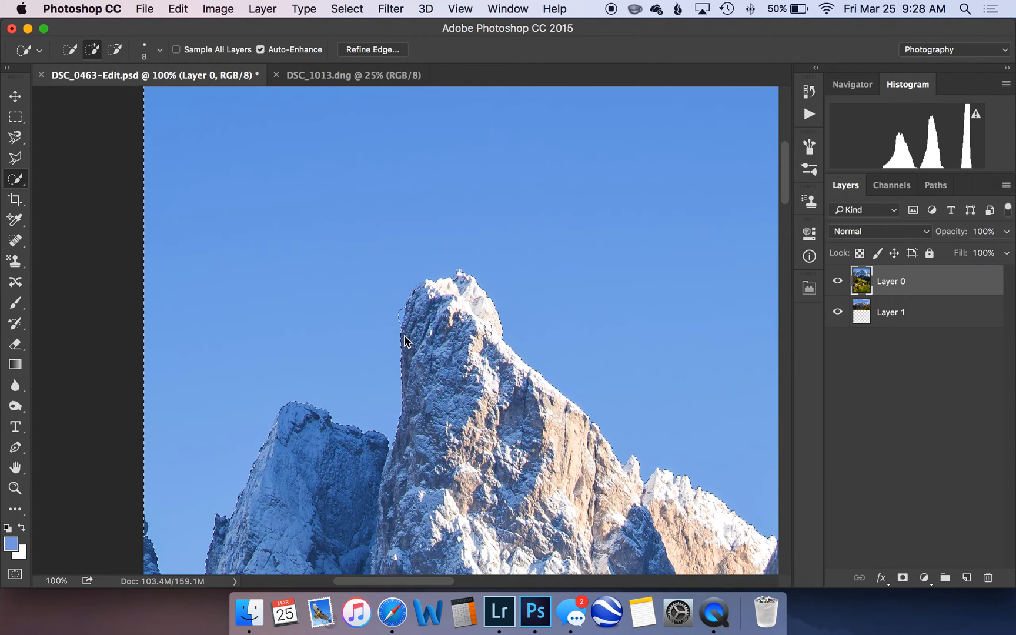
left_click(941, 313)
left_click(869, 285)
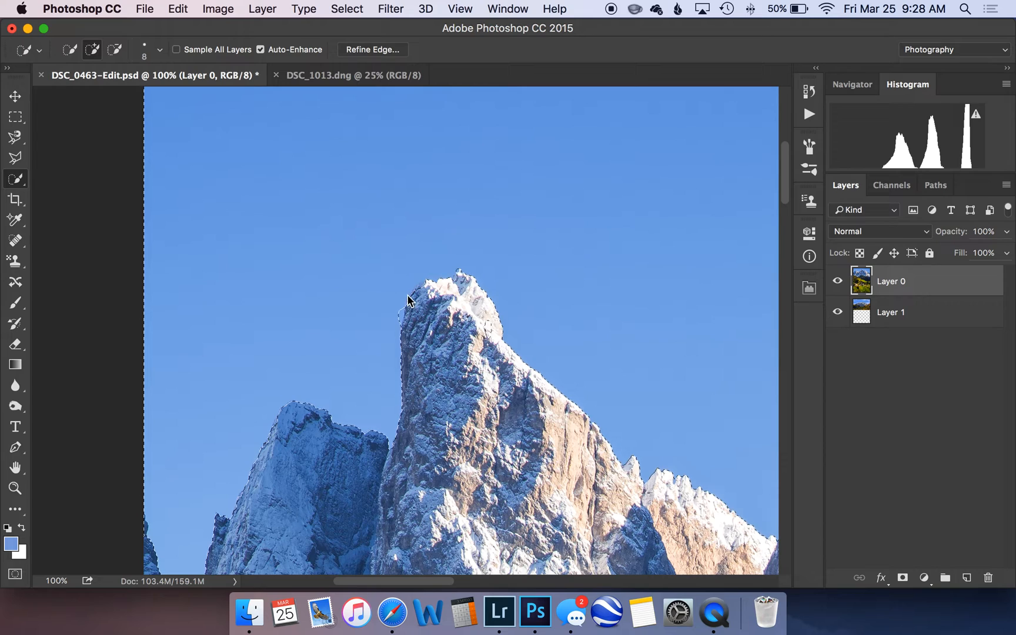
left_click(15, 157)
left_click(18, 180)
left_click(64, 178)
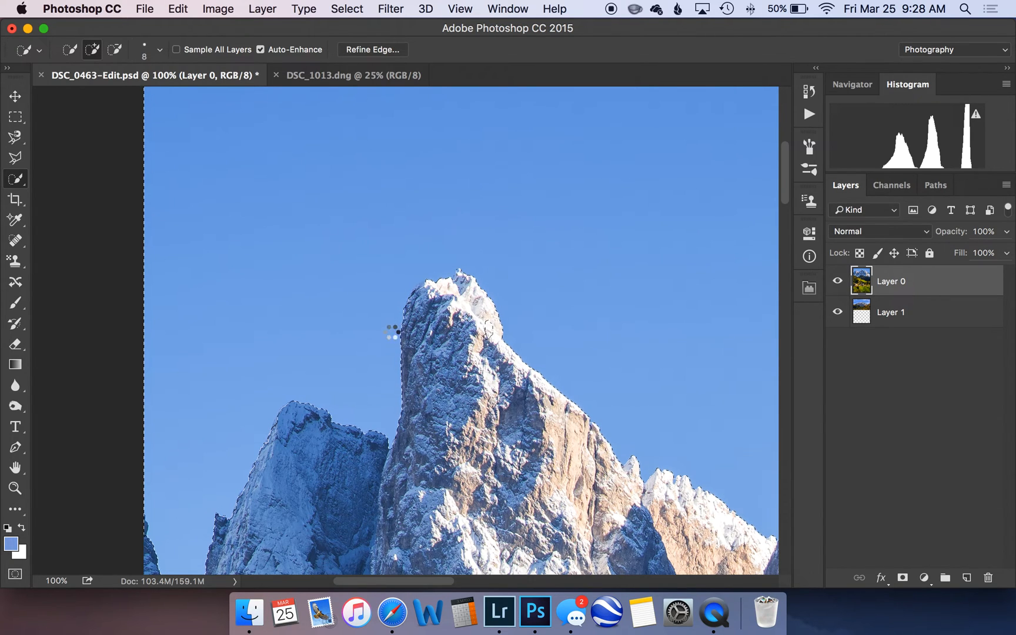
Check the selection edge along the central and right-hand peaks, and fit the whole image on screen.
left_click_drag(695, 415, 254, 214)
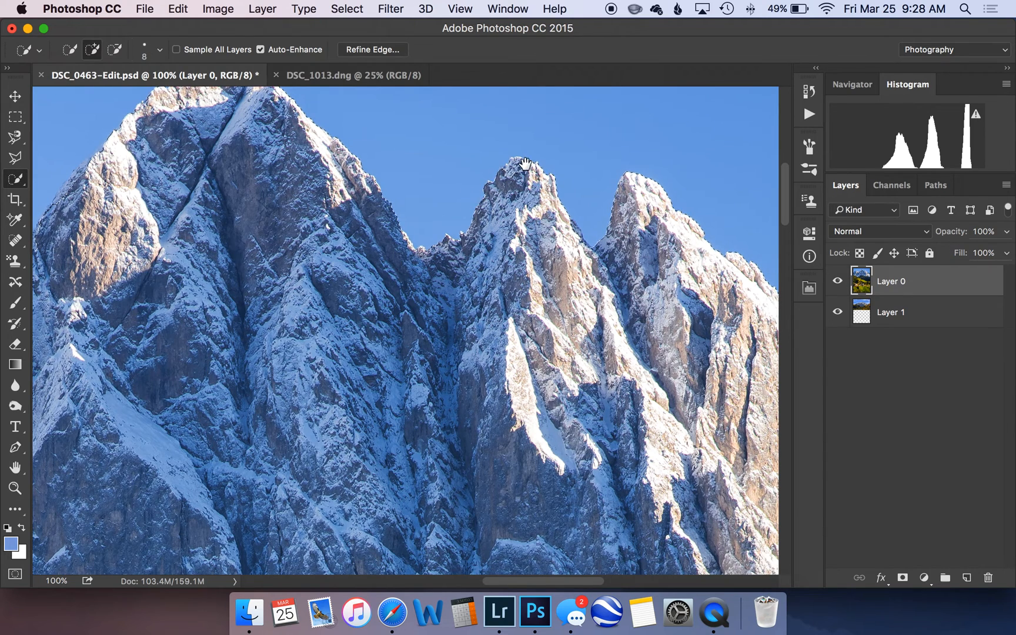
right_click(570, 206)
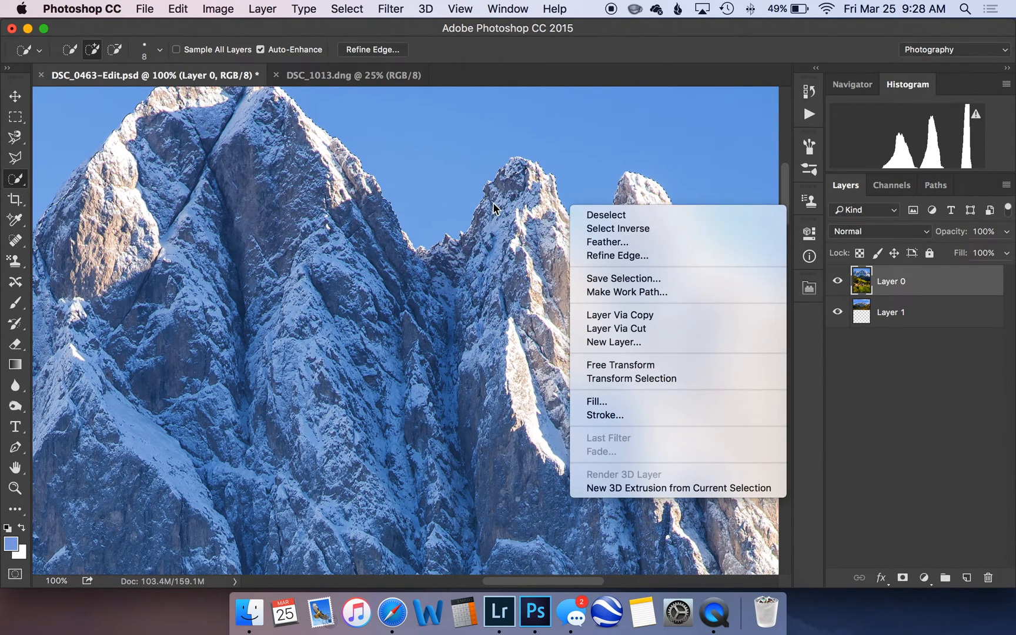
key("t")
key("Escape")
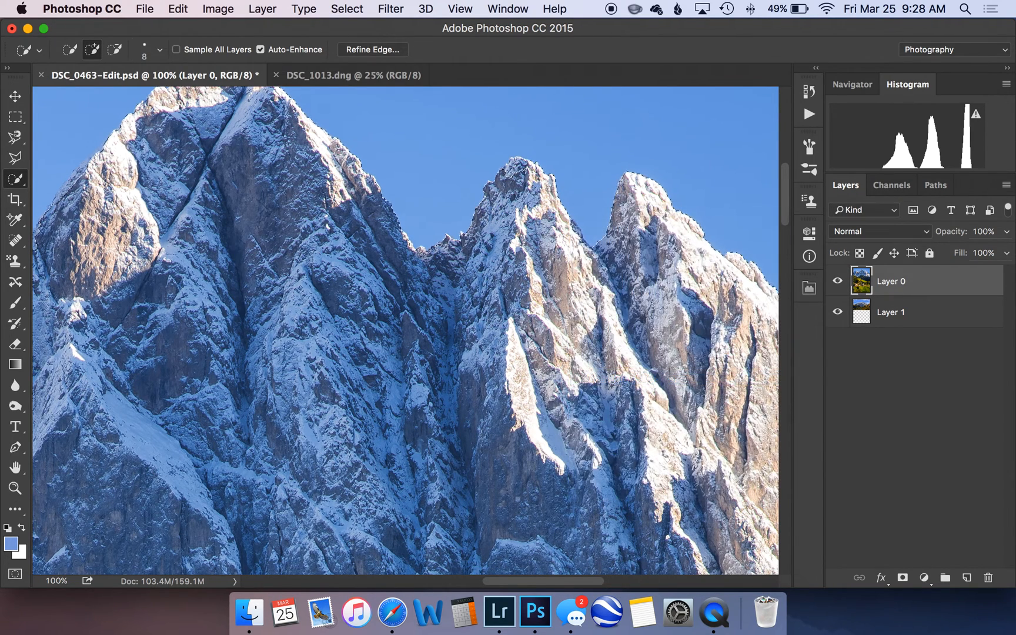
key("z")
right_click(475, 236)
left_click(490, 243)
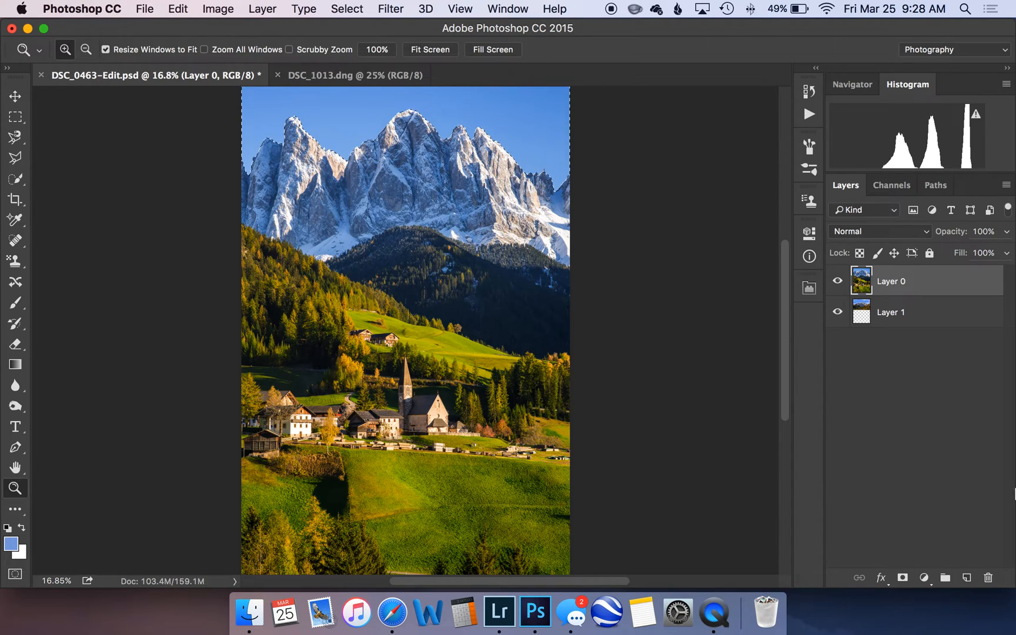
Add a layer mask to Layer 0 from the sky selection and check the mask on its own.
left_click(903, 579)
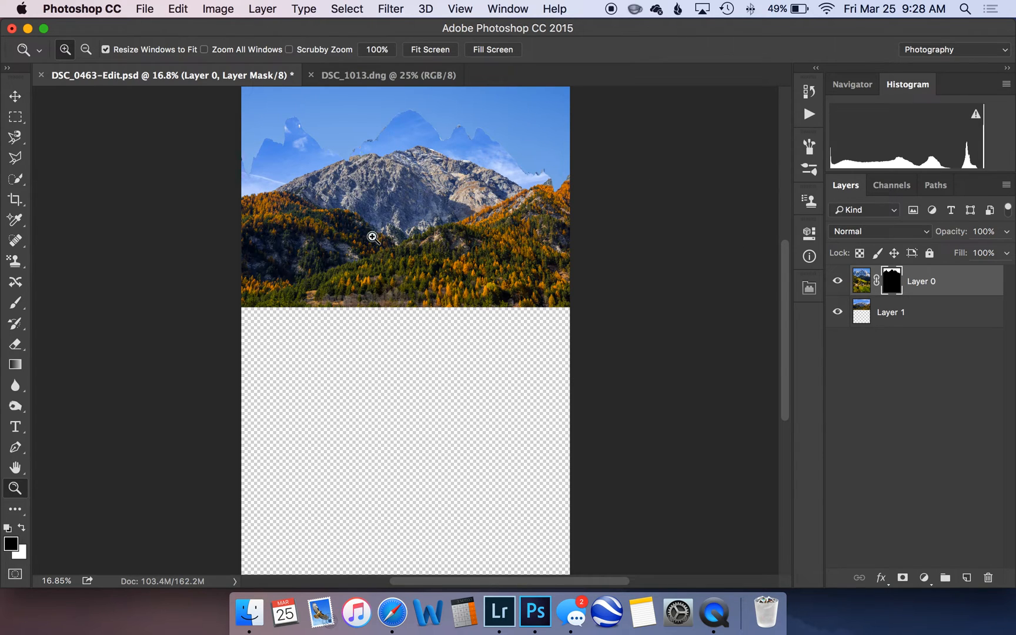
key("alt")
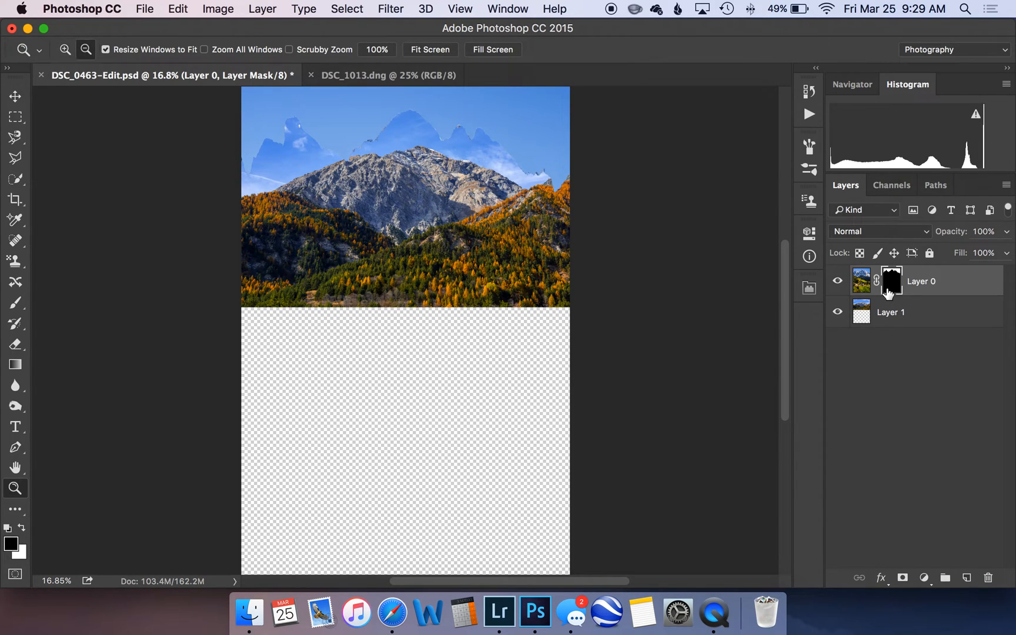
left_click(890, 284, "alt")
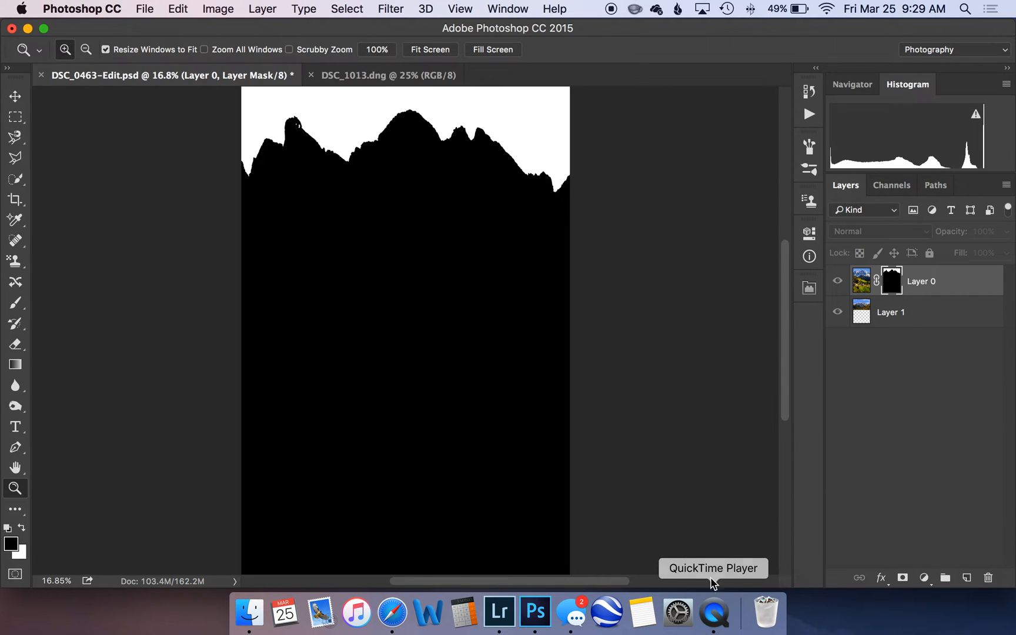
left_click(892, 285, "alt")
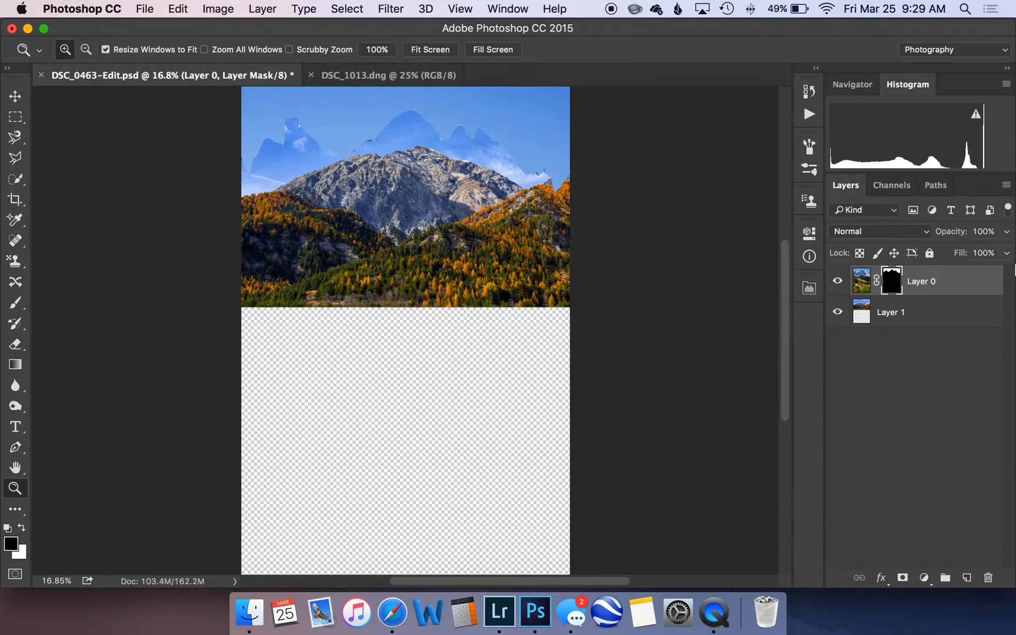
Invert Layer 0's mask to hide its sky, keeping the mask active for editing.
key("super+i")
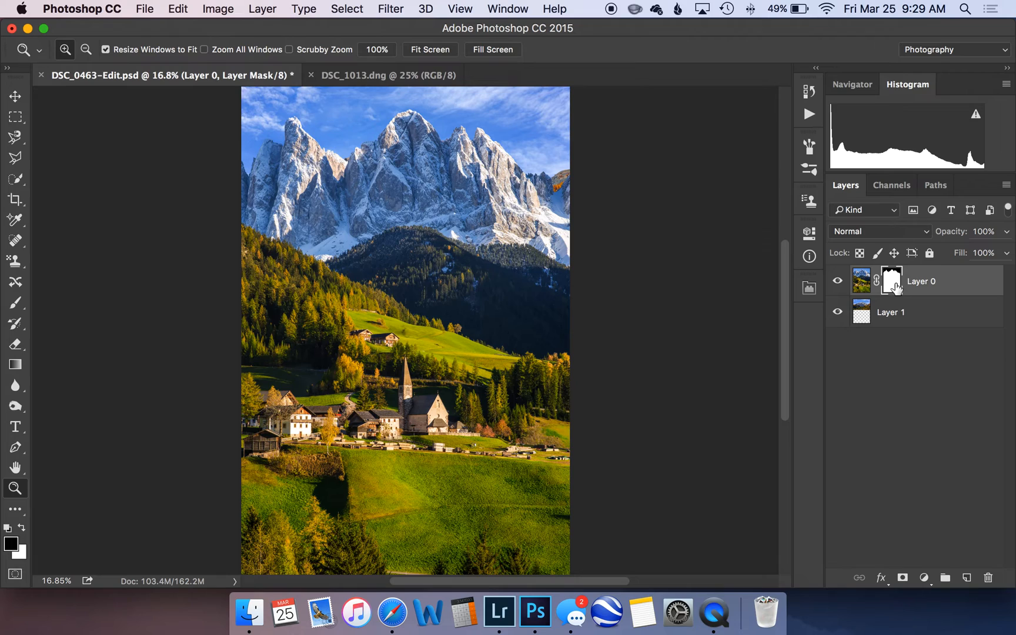
left_click(907, 442)
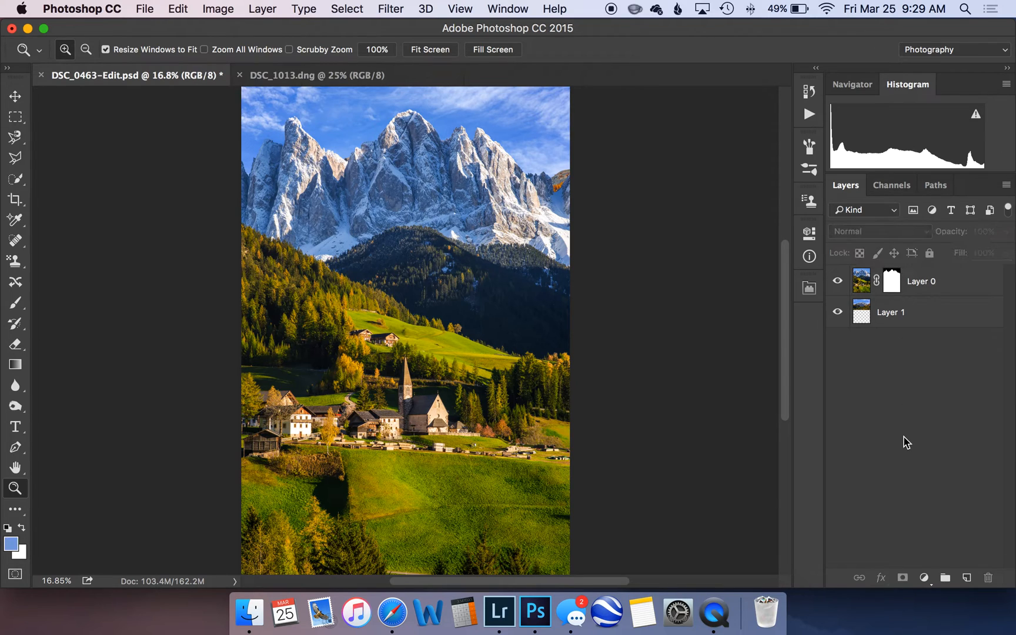
left_click(891, 283)
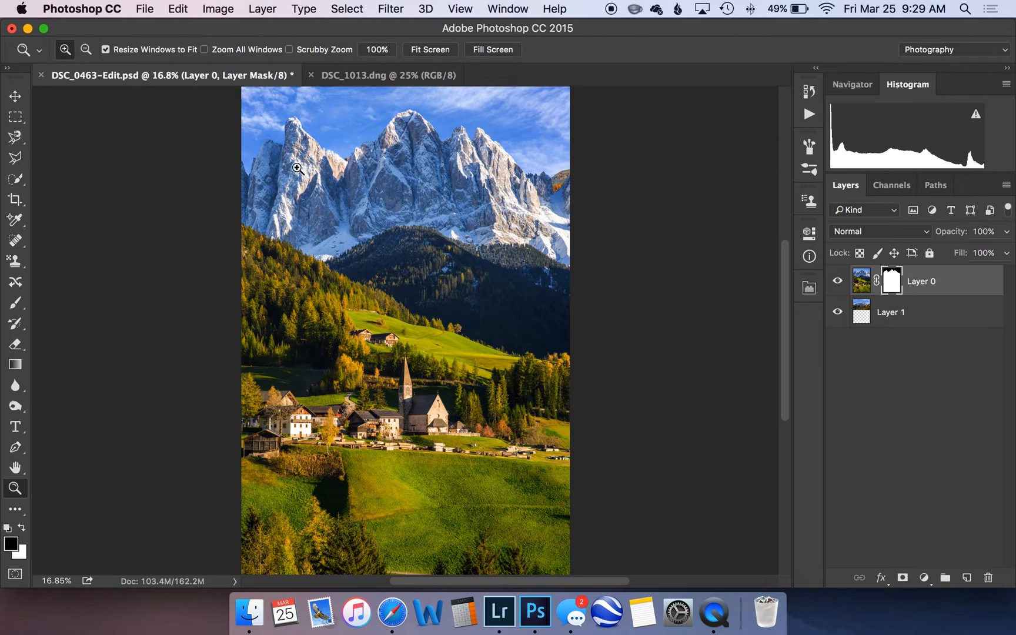
Examine the left and central peaks up close, comparing the composite image with Layer 0's mask for stray spots.
left_click_drag(277, 107, 415, 173)
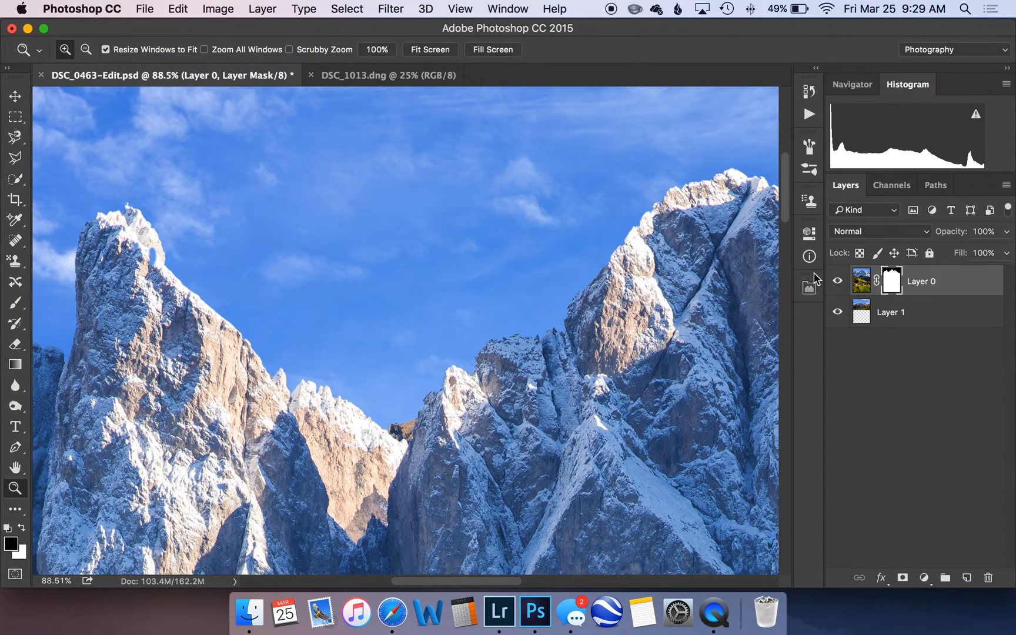
key("alt")
left_click(891, 283, "alt")
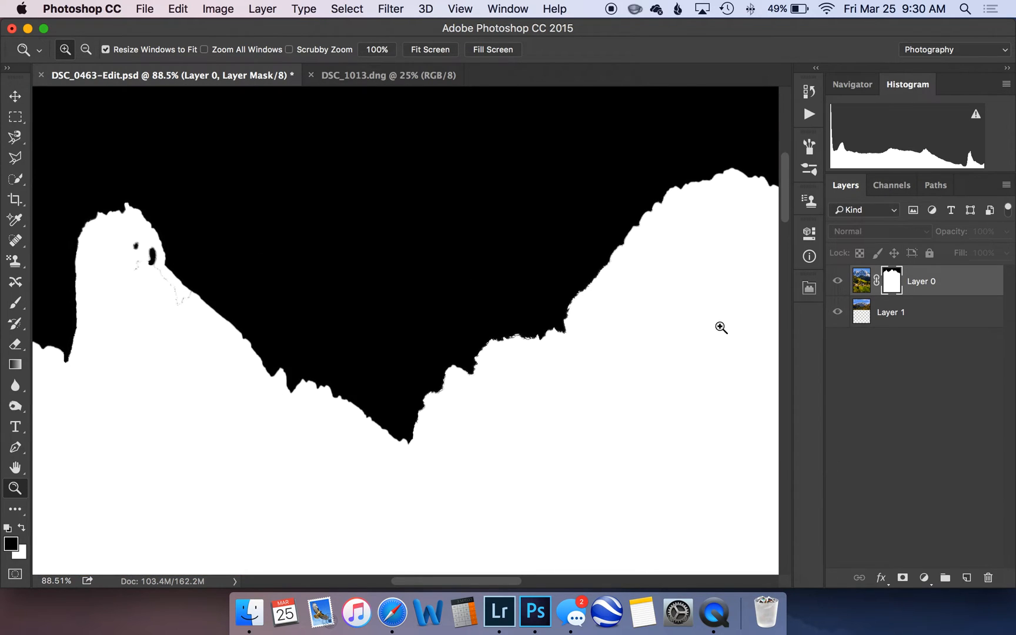
left_click(894, 288, "alt")
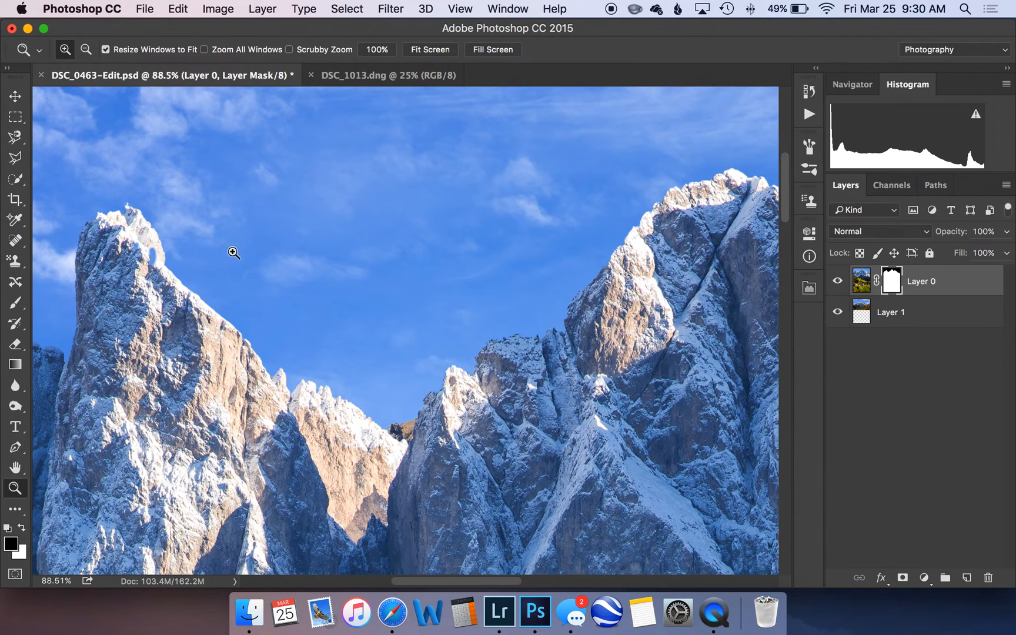
key("alt")
key("alt")
left_click(893, 296, "alt")
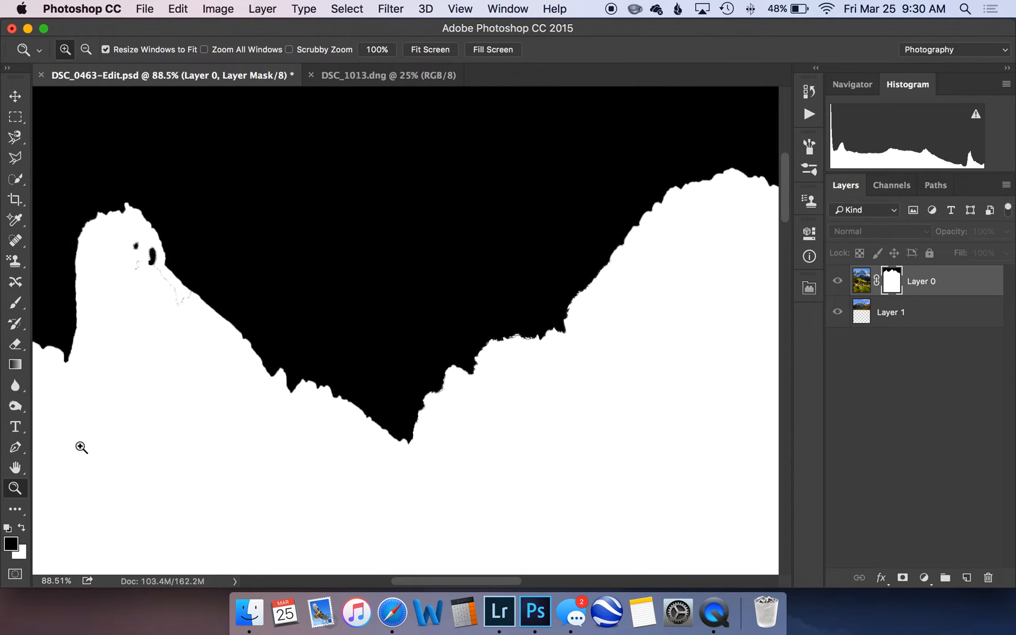
Outline the small black spot inside the left peak on Layer 0's mask with the Lasso tool and clear it to white.
key("b")
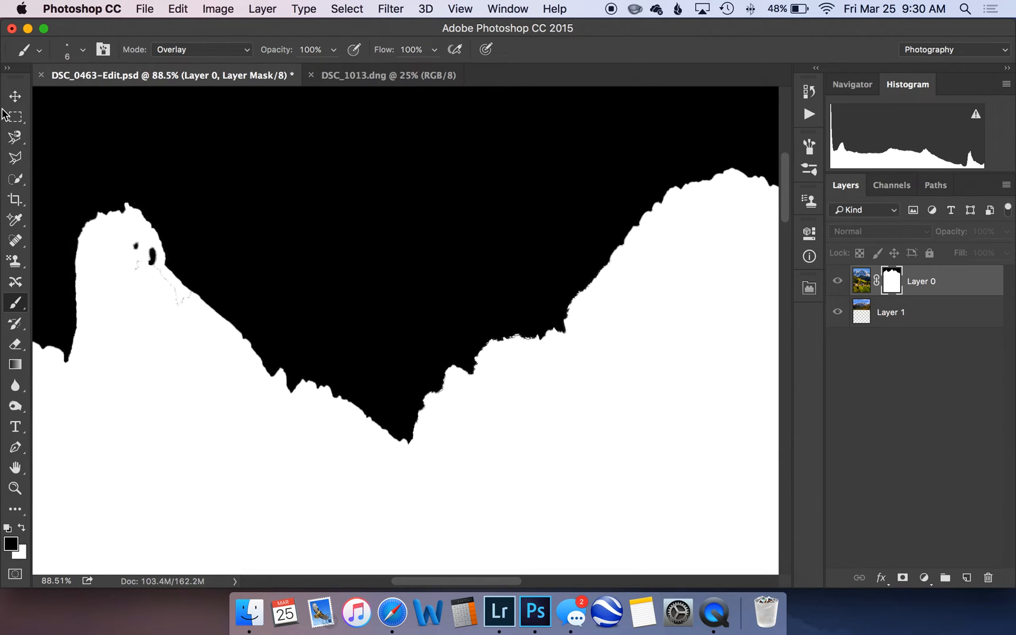
left_click(15, 137)
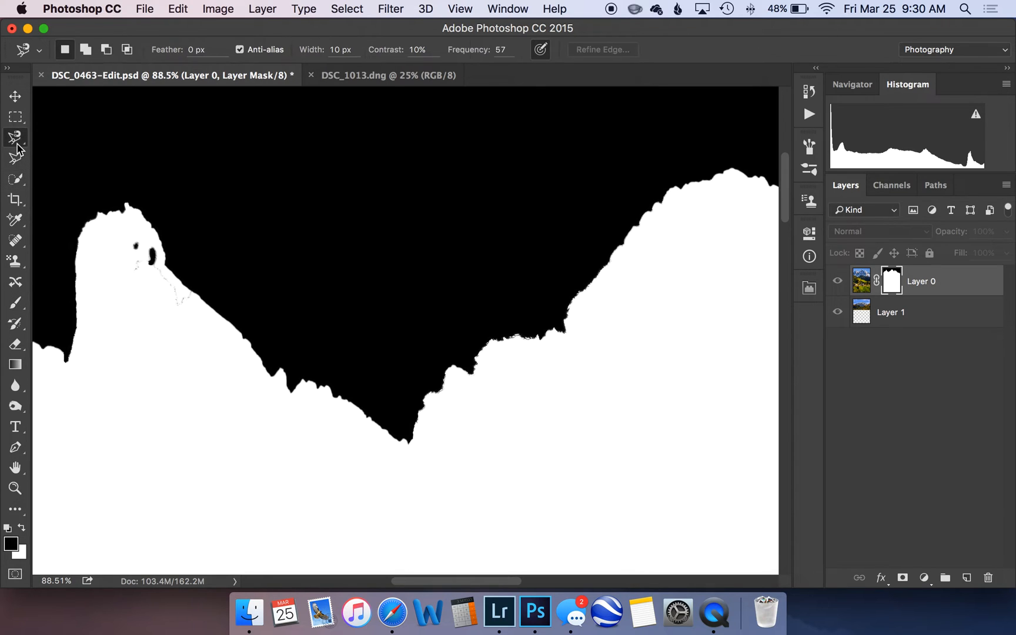
left_click(53, 137)
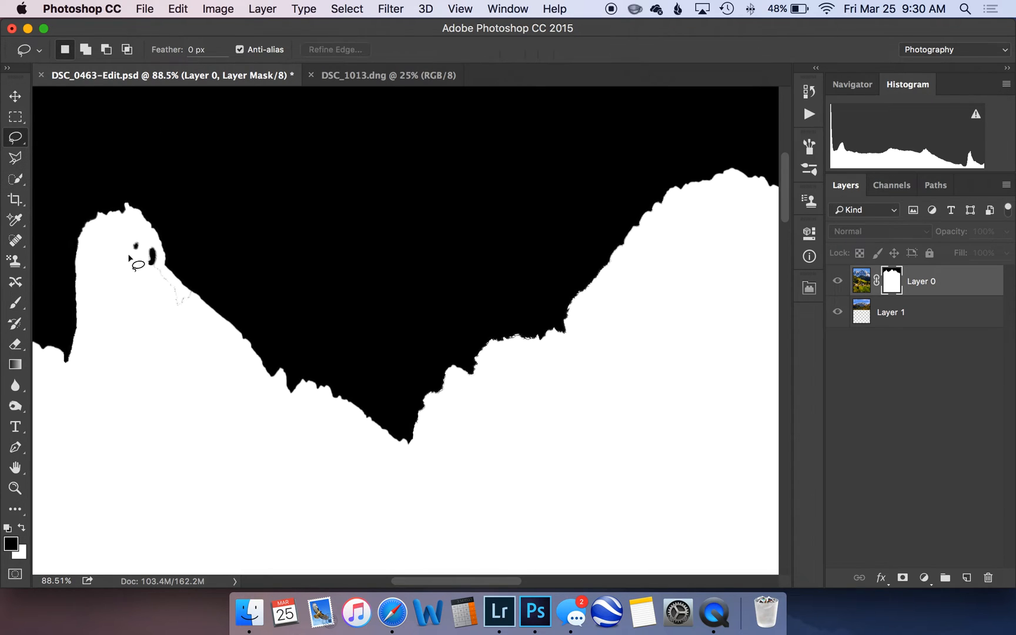
left_click_drag(132, 254, 141, 242)
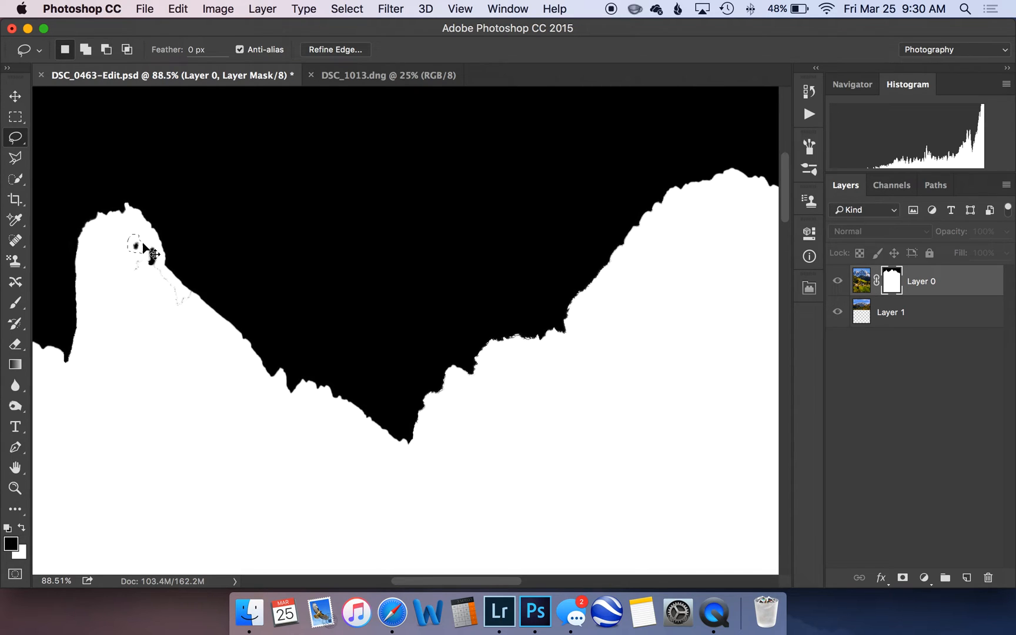
key("BackSpace")
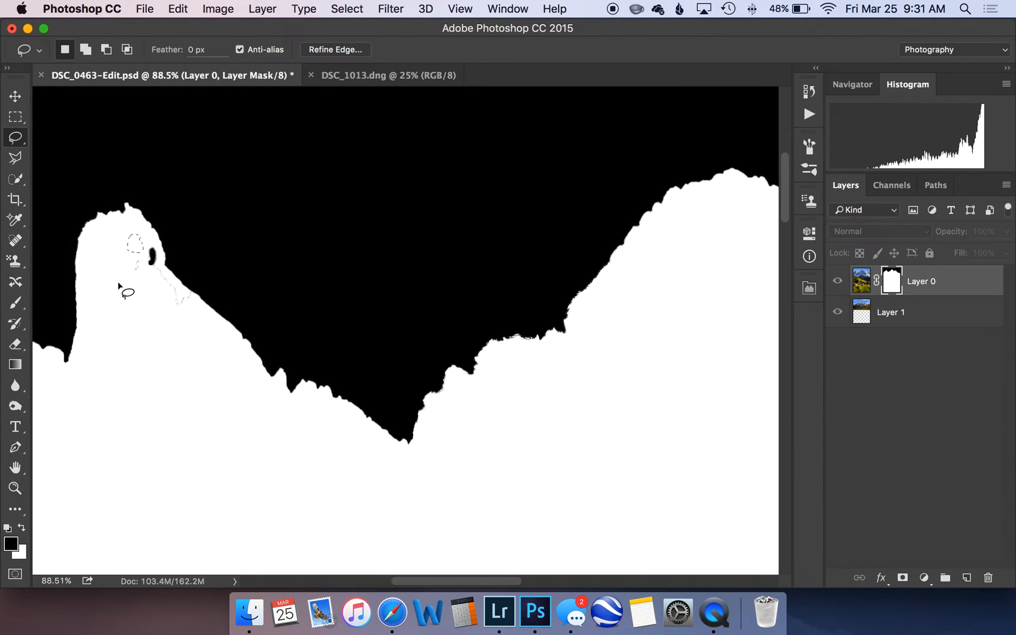
Outline the remaining black spot and faint traces inside the left peak on Layer 0's mask, clear them to white, and return to the composite.
mouse_move(150, 246)
left_mouse_down()
mouse_move(154, 276)
mouse_move(152, 249)
left_mouse_up()
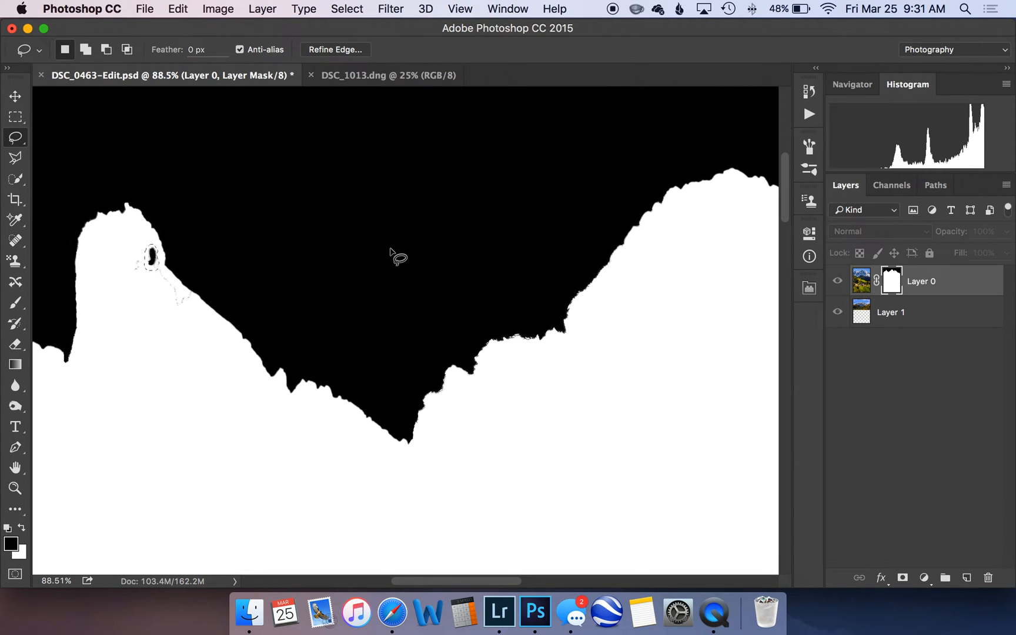
key("Delete")
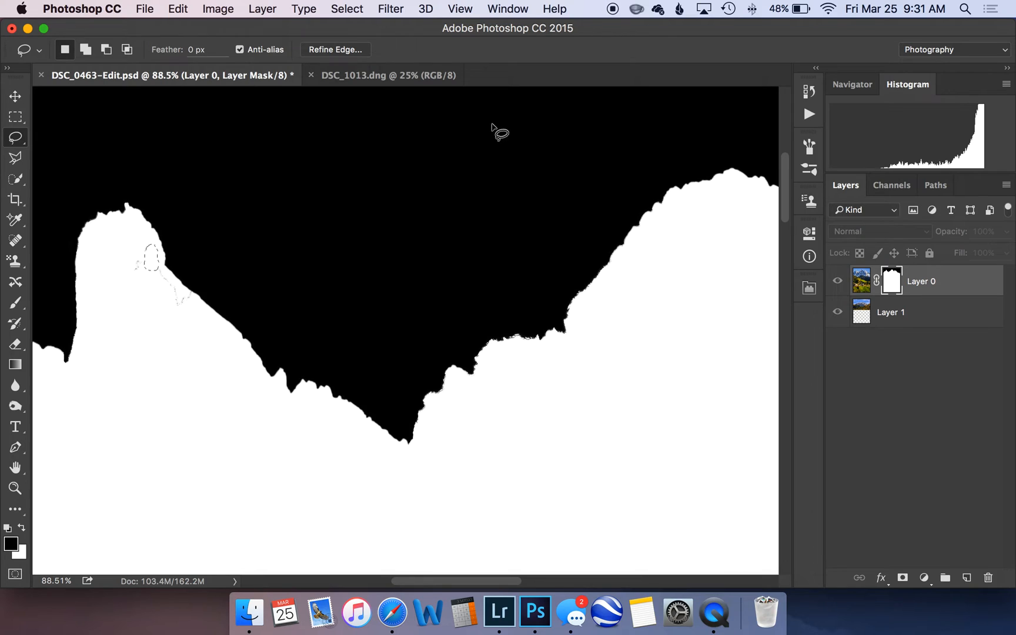
mouse_move(194, 296)
left_mouse_down()
mouse_move(157, 265)
mouse_move(128, 257)
mouse_move(157, 302)
mouse_move(189, 315)
mouse_move(196, 297)
left_mouse_up()
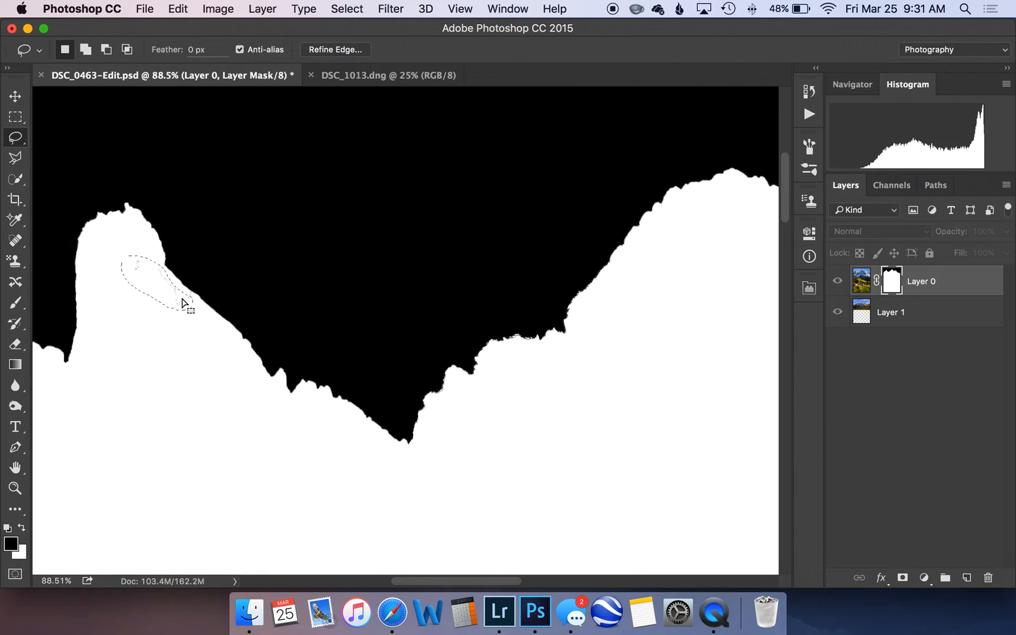
key("BackSpace")
key("super+d")
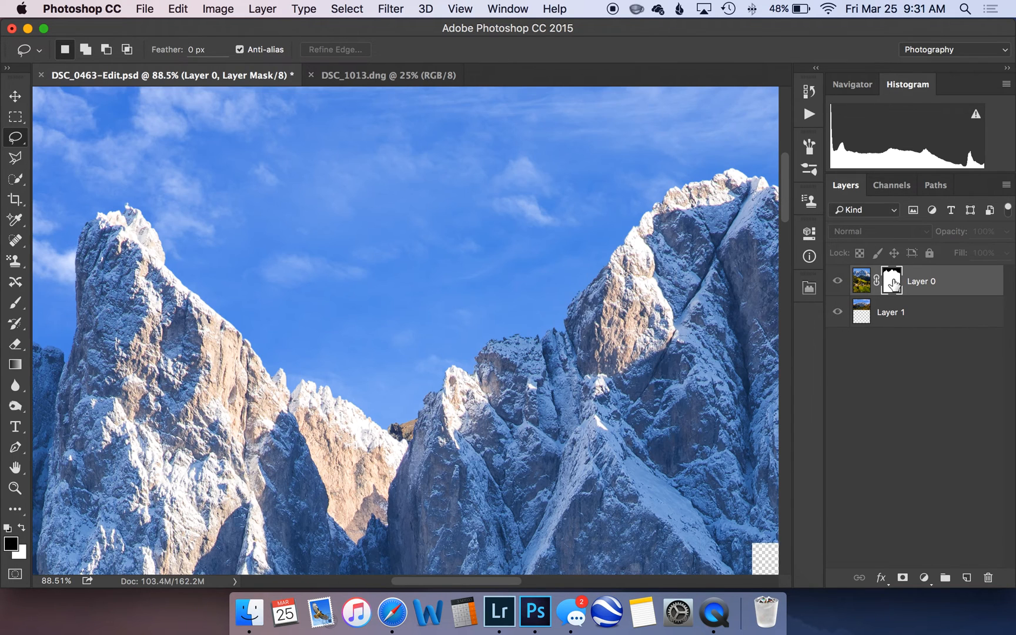
left_click(893, 285, "alt")
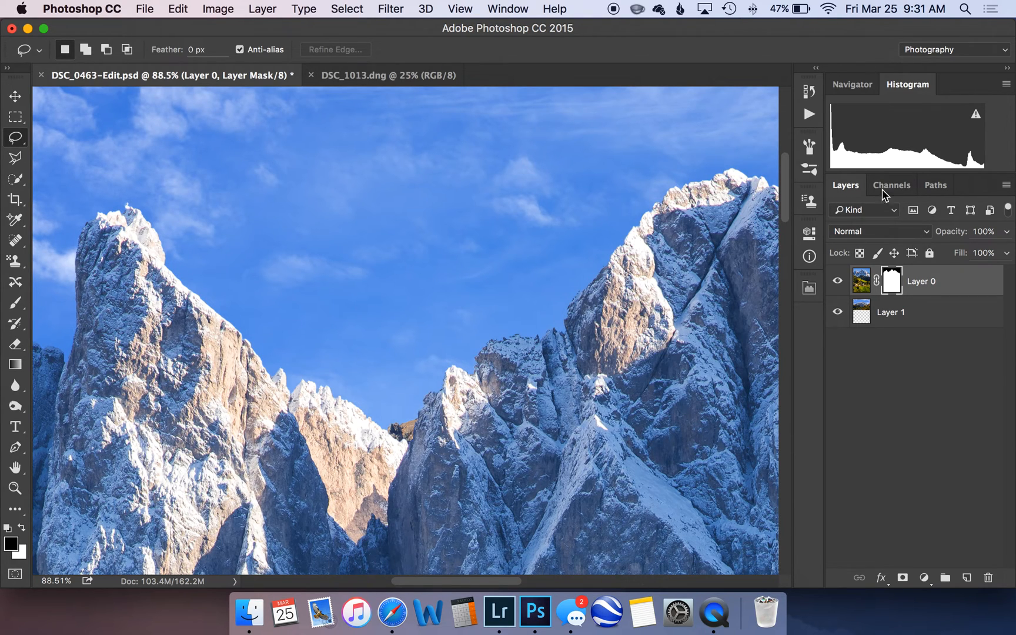
mouse_move(714, 251)
left_mouse_down()
mouse_move(412, 217)
mouse_move(351, 250)
left_mouse_up()
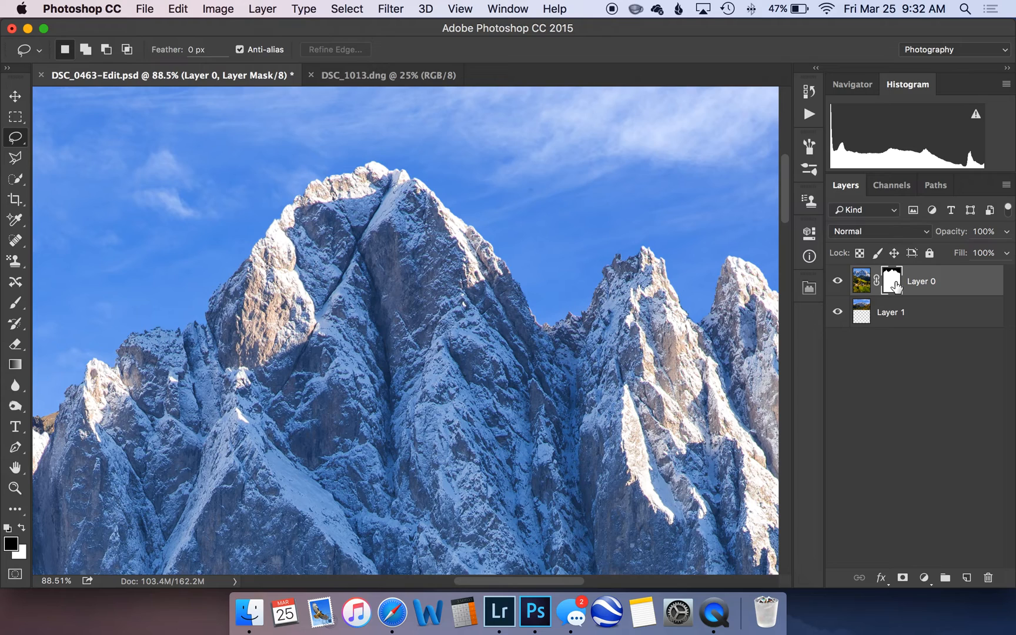
left_click(924, 413)
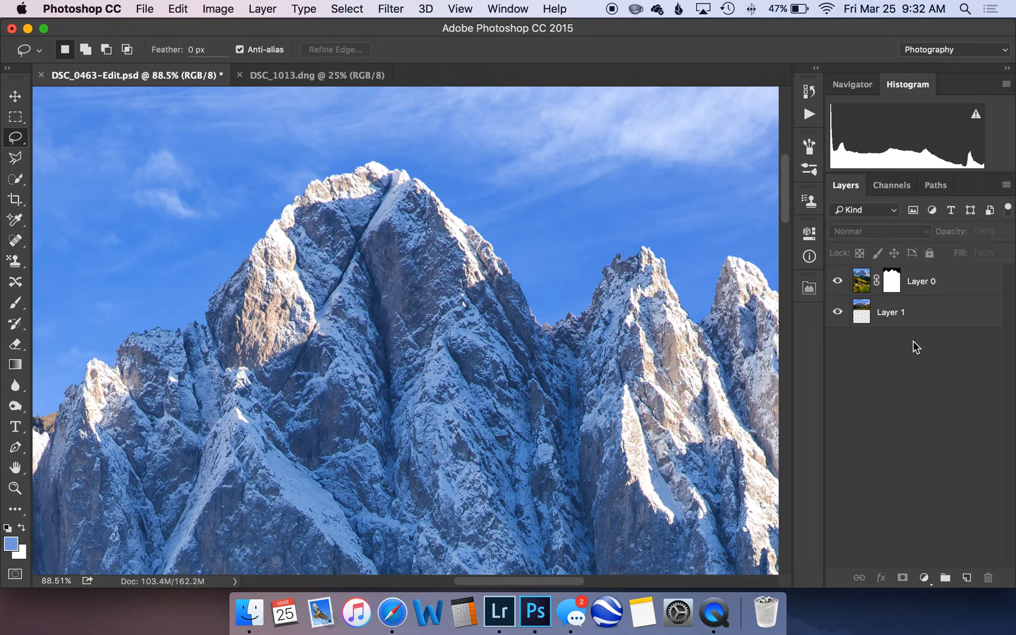
left_click(894, 288)
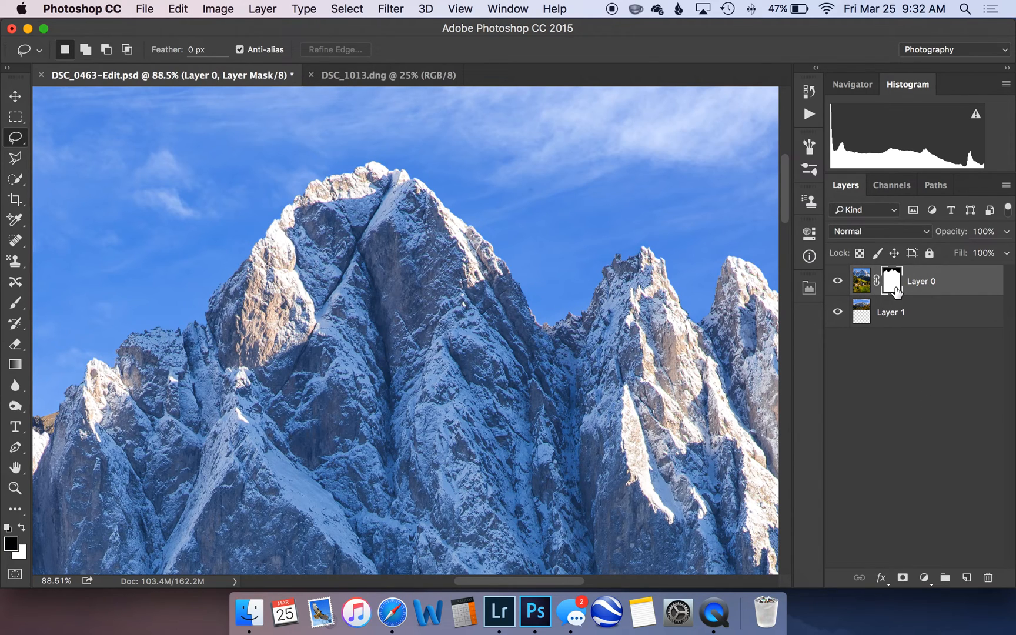
right_click(895, 288)
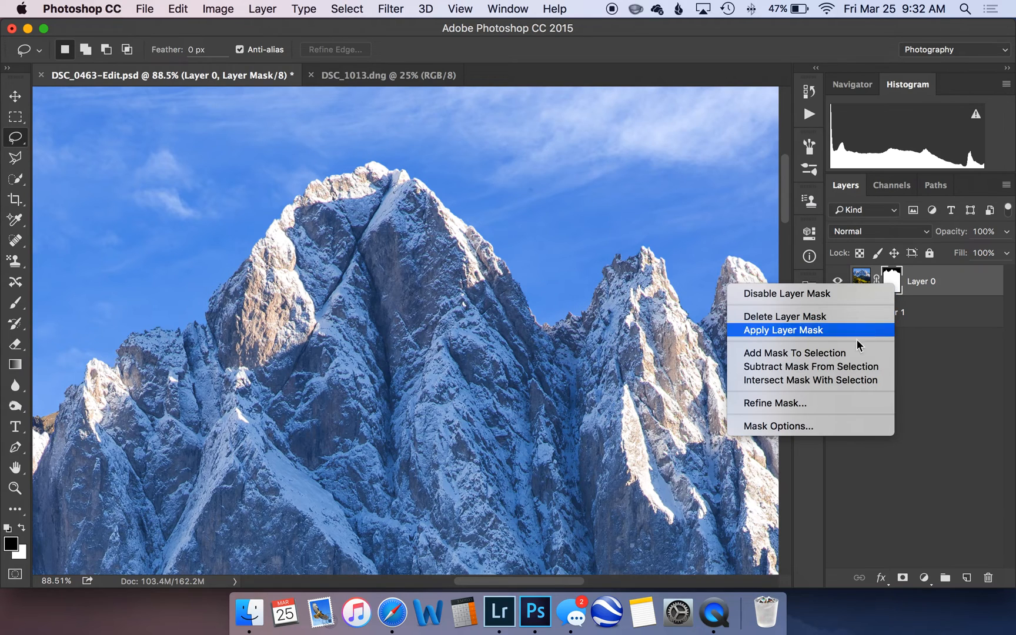
left_click(824, 403)
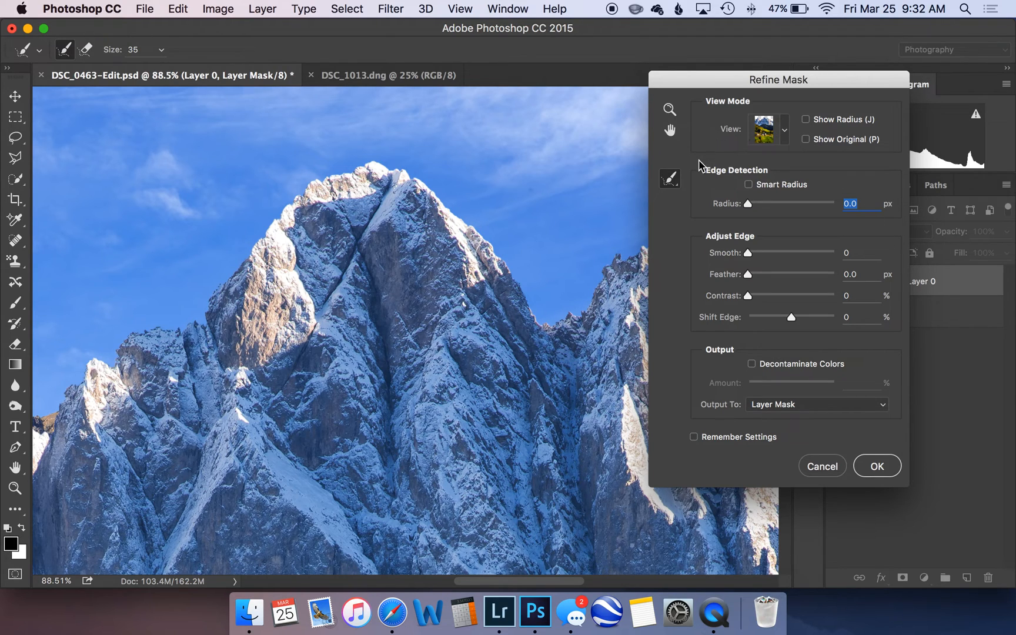
left_click(748, 185)
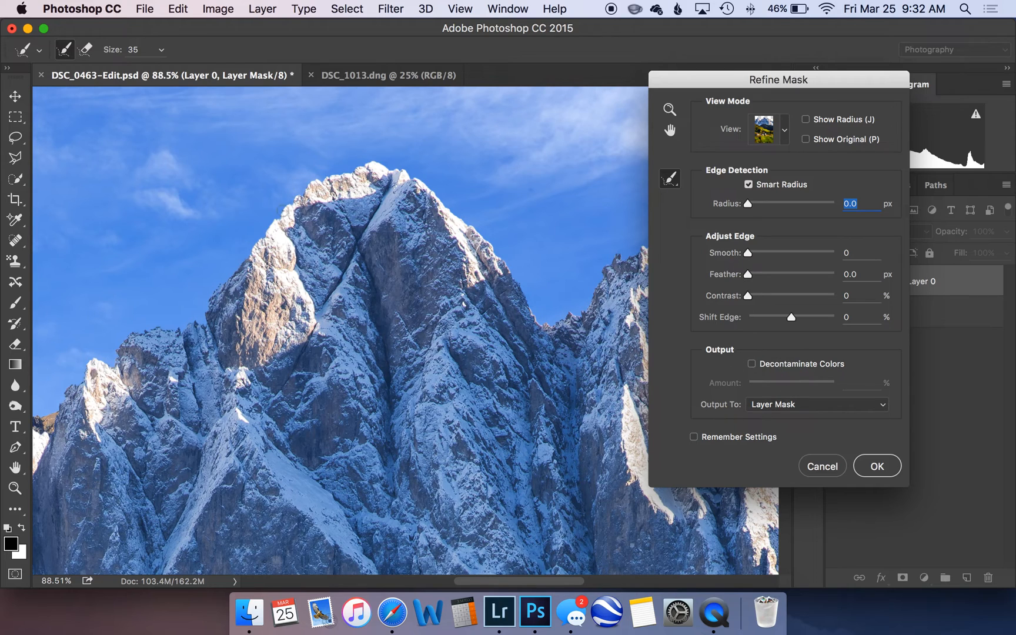
left_click(811, 469)
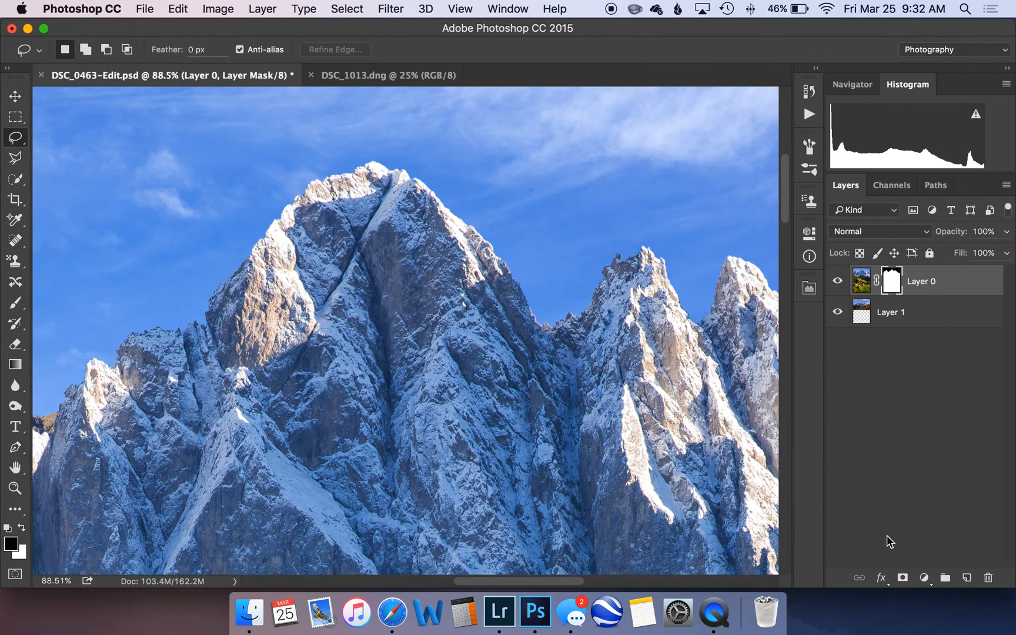
Check the whole composite by hiding Layer 0 and showing it again over the sky photo.
key("z")
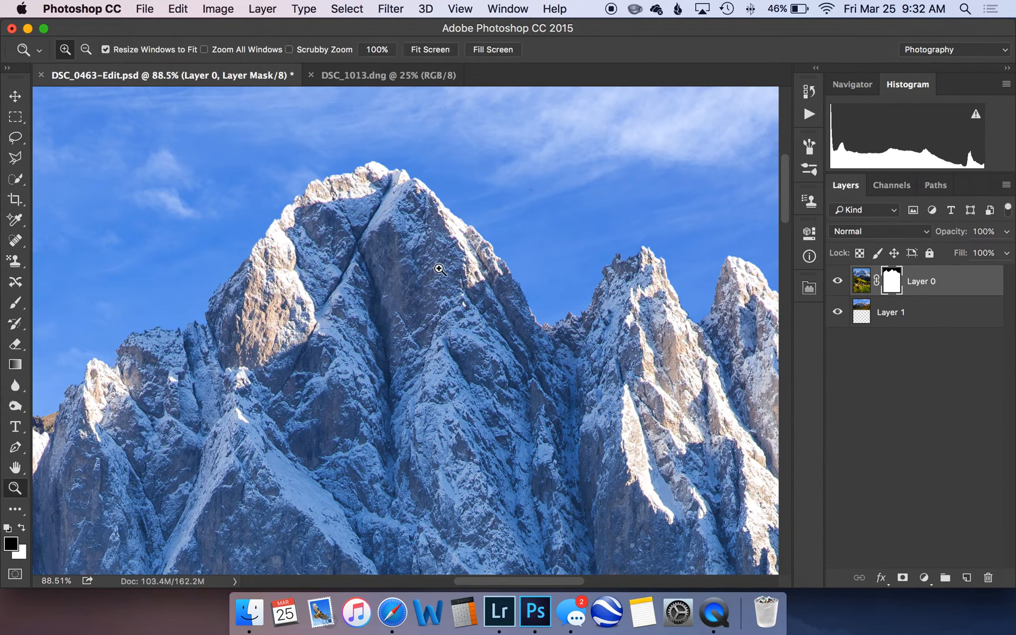
right_click(441, 260)
left_click(467, 267)
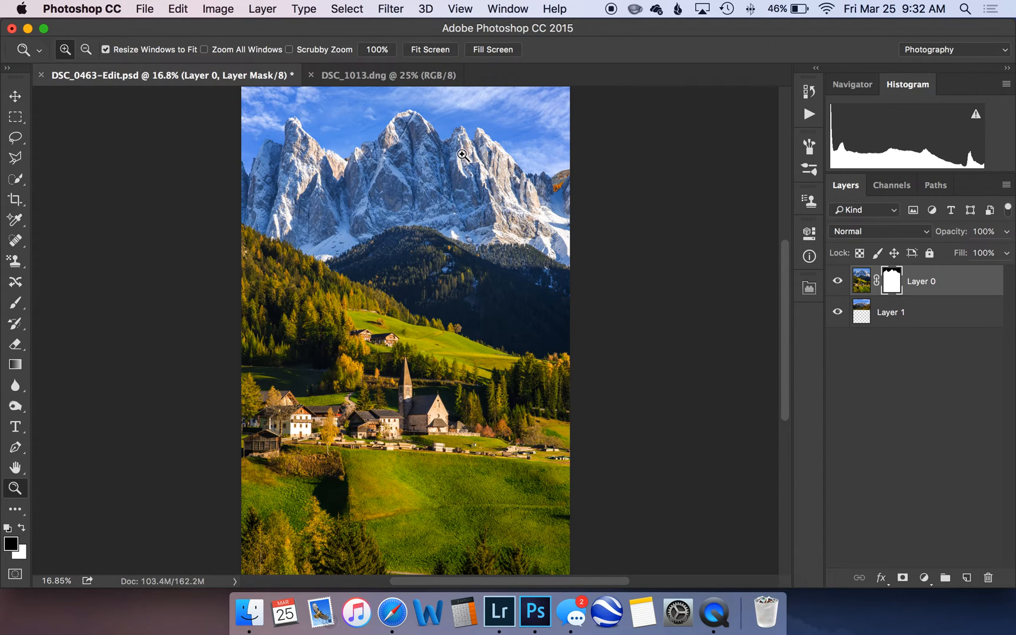
left_click(838, 283)
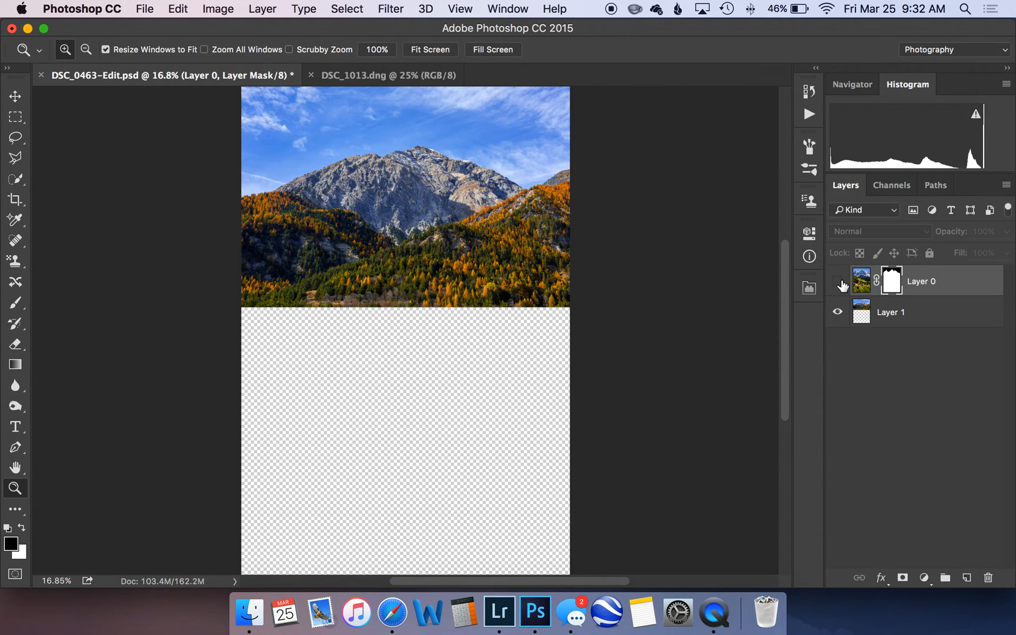
left_click(839, 283)
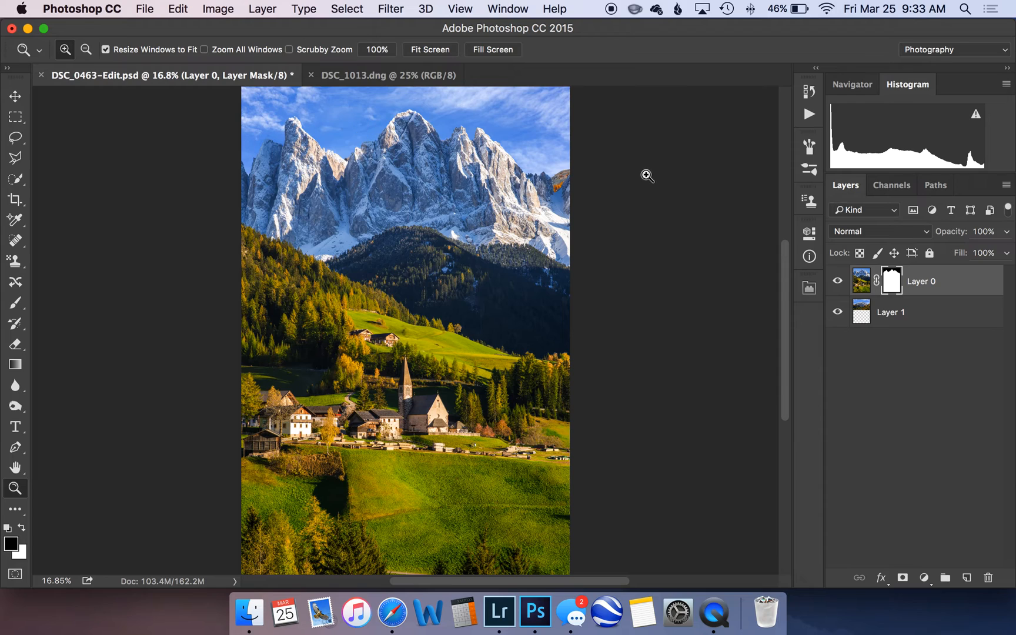
Scale the sky photo on Layer 1 up proportionally to about 111.4%.
left_click(865, 315)
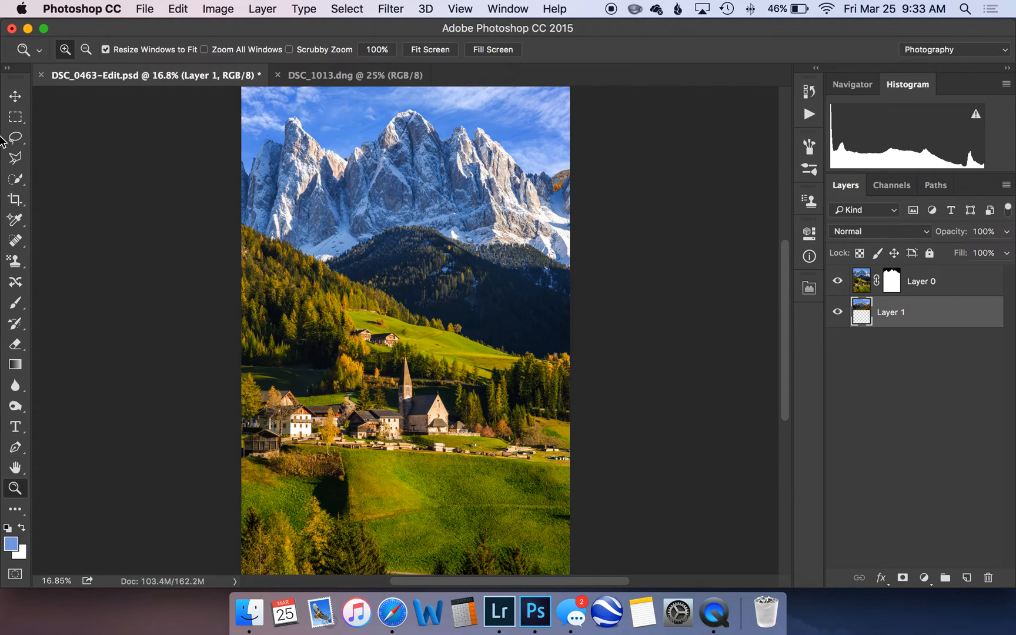
key("v")
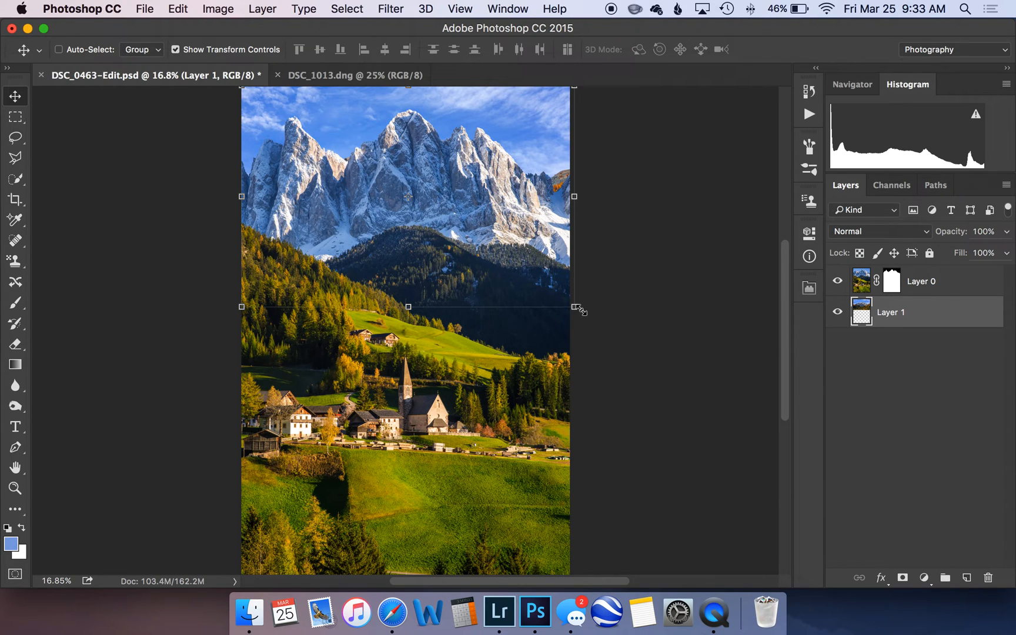
left_click_drag(574, 307, 615, 332)
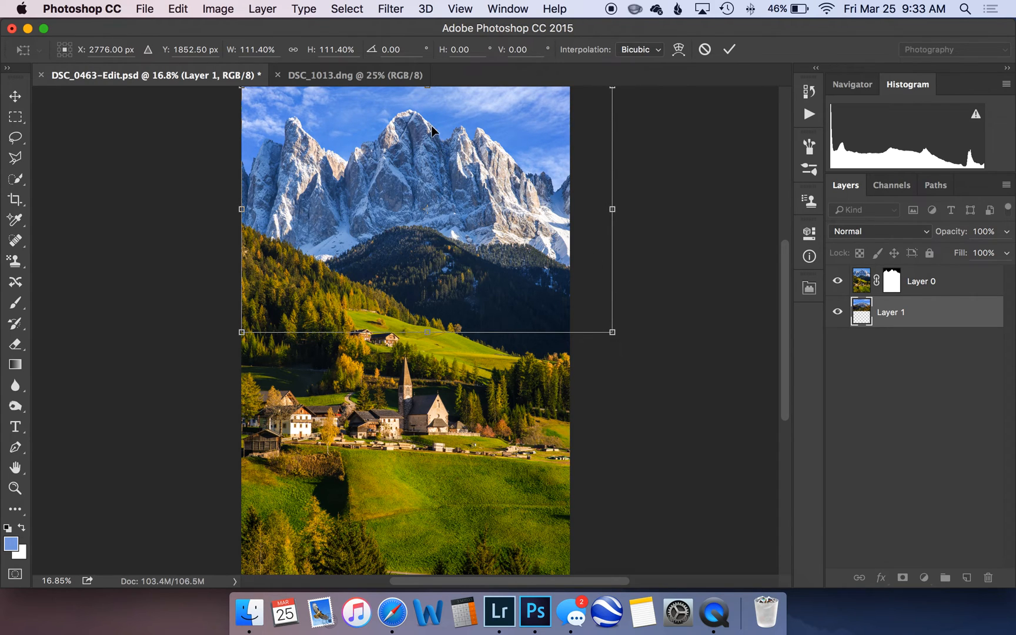
mouse_move(430, 105)
left_mouse_down()
mouse_move(419, 102)
mouse_move(391, 128)
mouse_move(435, 127)
mouse_move(424, 100)
mouse_move(446, 115)
mouse_move(431, 108)
left_mouse_up()
key("Return")
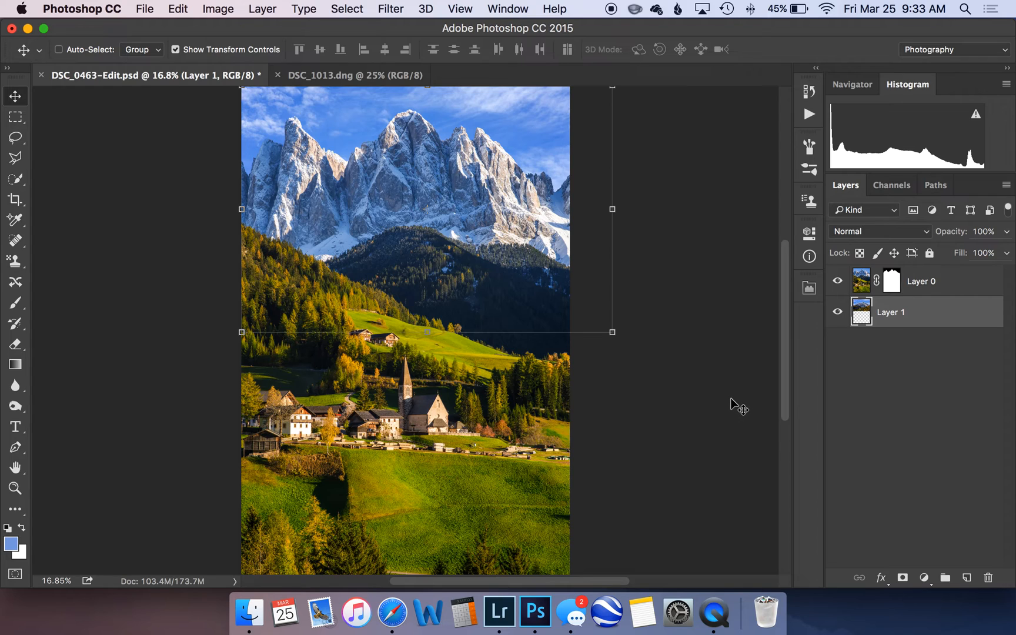
Place Layer 1 above Layer 0 with the layer mask moved onto it and inverted.
left_click(896, 387)
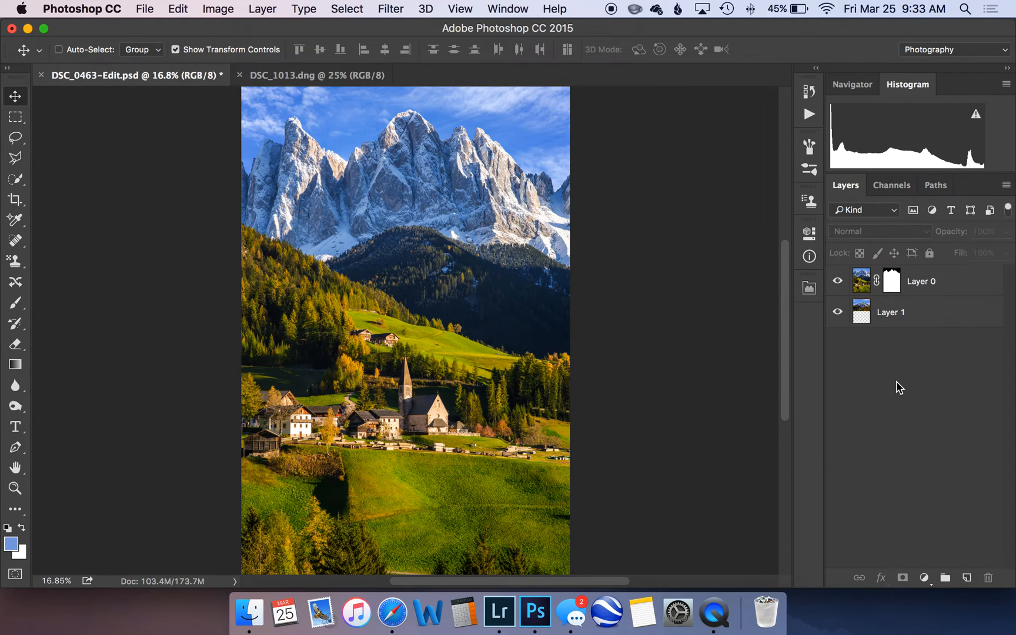
left_click_drag(885, 313, 862, 285)
left_click(892, 282)
key("super+i")
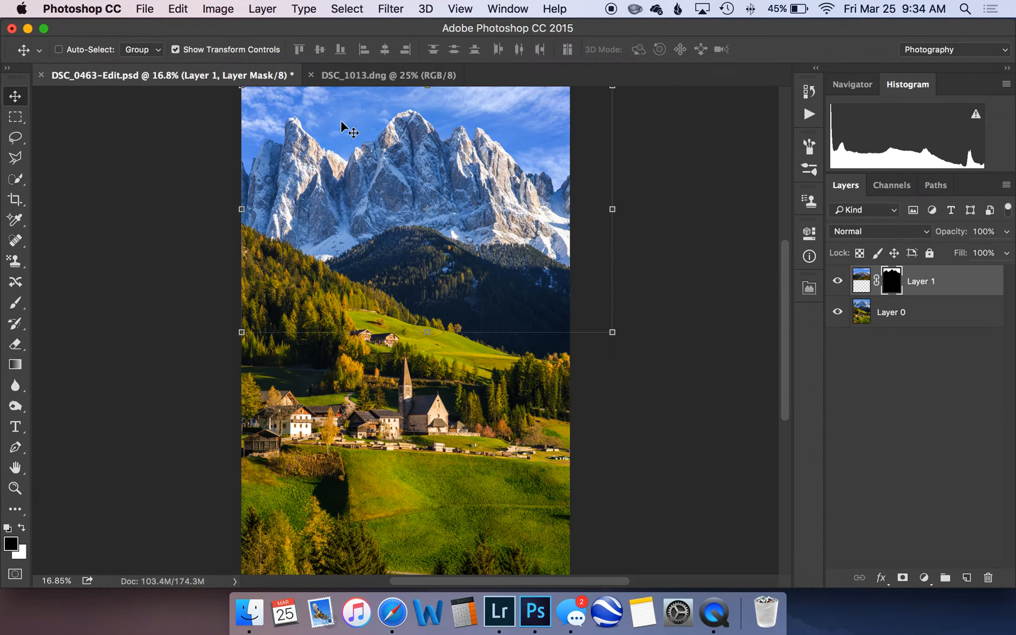
Unlink Layer 1 from its mask and shift only the sky image sideways so it extends past both edges of the photo.
mouse_move(342, 112)
left_mouse_down()
mouse_move(351, 148)
mouse_move(328, 146)
mouse_move(367, 127)
mouse_move(333, 166)
mouse_move(370, 145)
mouse_move(332, 158)
mouse_move(378, 158)
mouse_move(353, 146)
mouse_move(361, 115)
mouse_move(345, 114)
left_mouse_up()
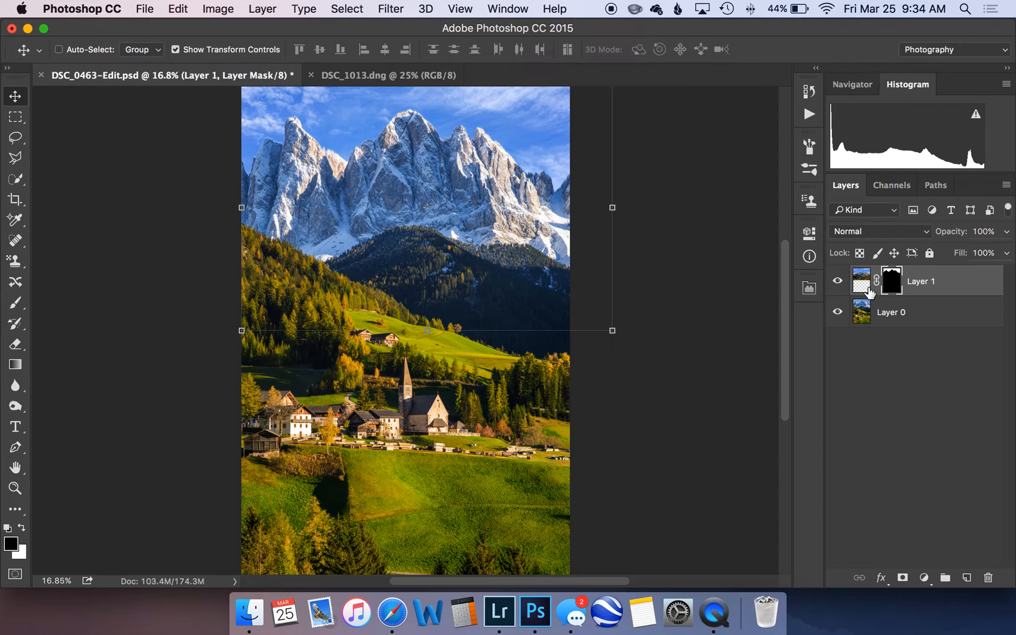
left_click(877, 284)
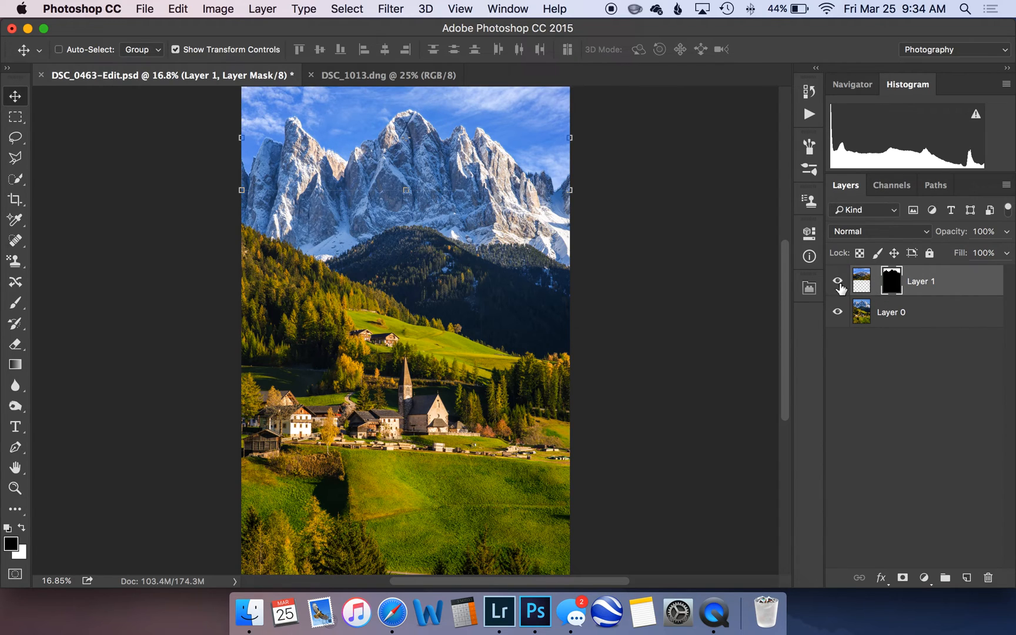
mouse_move(371, 103)
left_mouse_down()
mouse_move(314, 112)
mouse_move(367, 139)
mouse_move(381, 112)
mouse_move(465, 176)
mouse_move(403, 145)
mouse_move(370, 102)
left_mouse_up()
key("super")
left_click(862, 285)
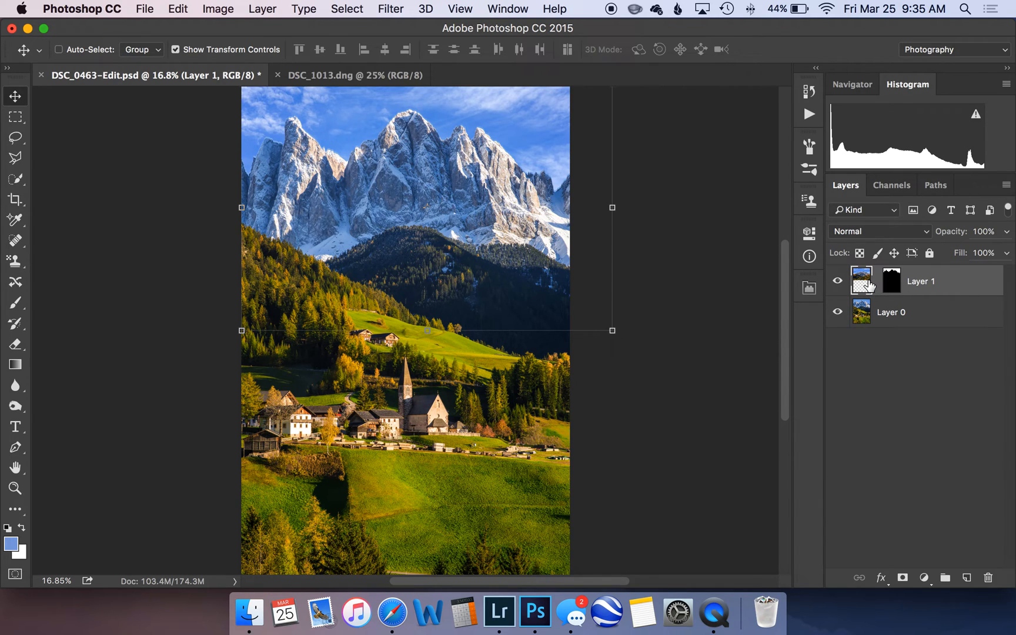
mouse_move(438, 104)
left_mouse_down()
mouse_move(489, 133)
mouse_move(421, 132)
mouse_move(436, 114)
mouse_move(428, 141)
mouse_move(421, 113)
left_mouse_up()
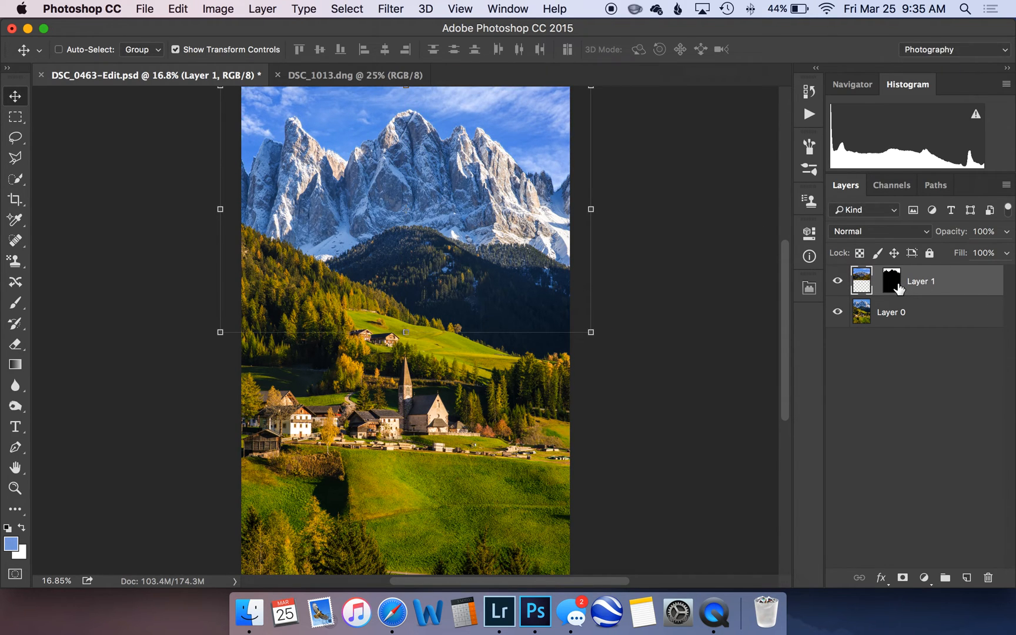
Try moving Layer 1's unlinked mask independently of the sky image.
left_click(893, 281)
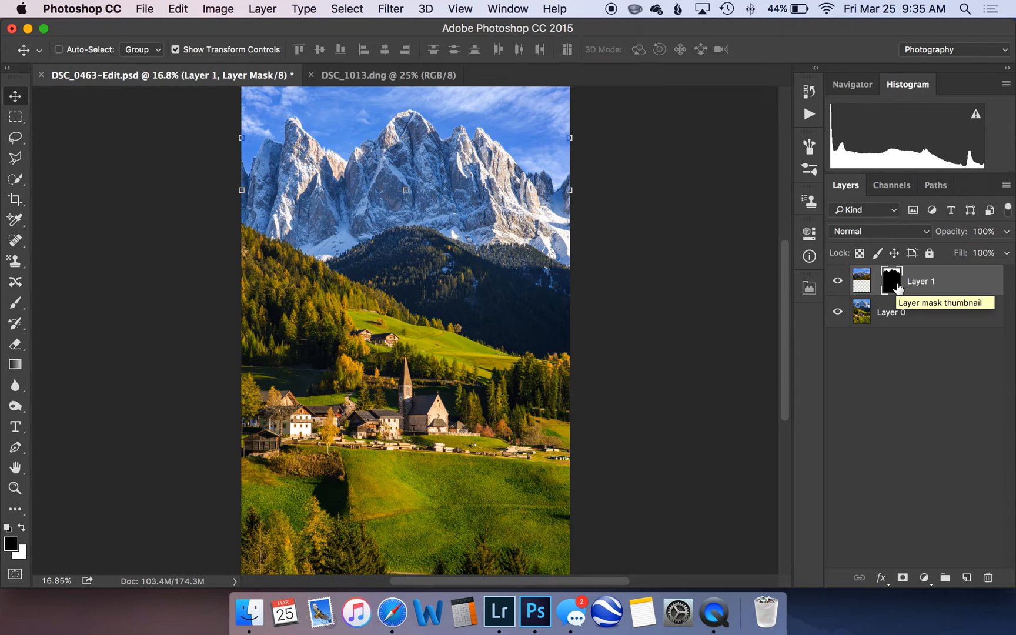
left_click_drag(421, 112, 444, 111)
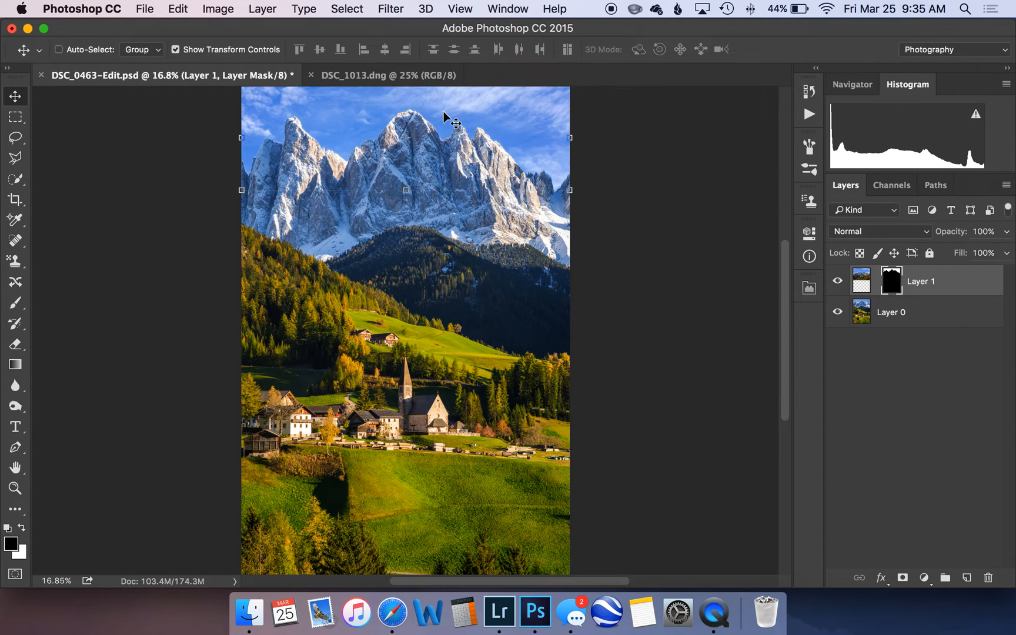
left_click(931, 438)
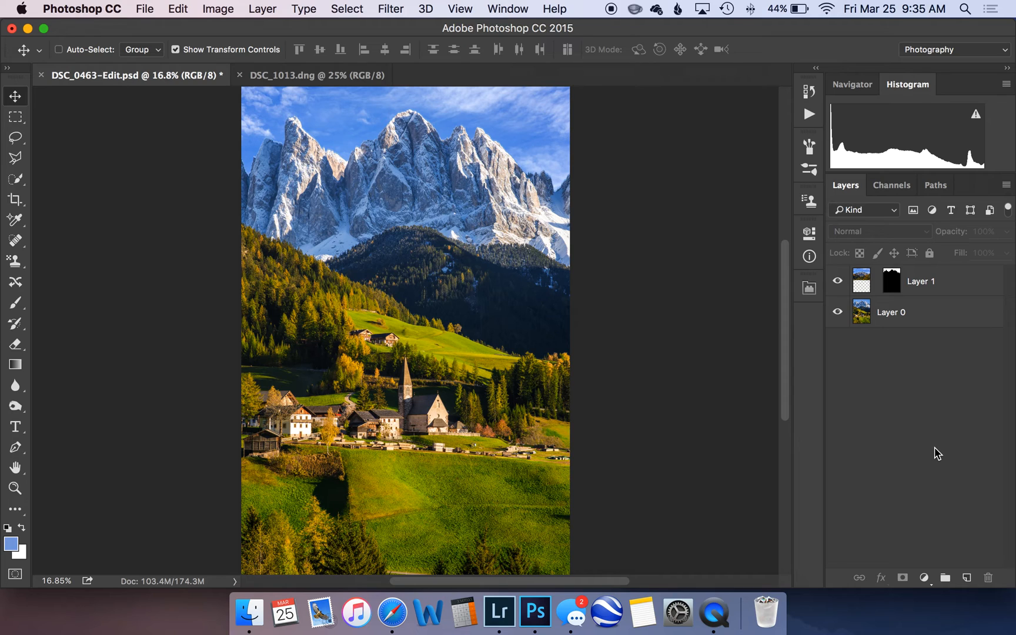
Save the document as DSC_0463-1Edit.psd in Photoshop format with Maximize Compatibility enabled.
key("super+shift+s")
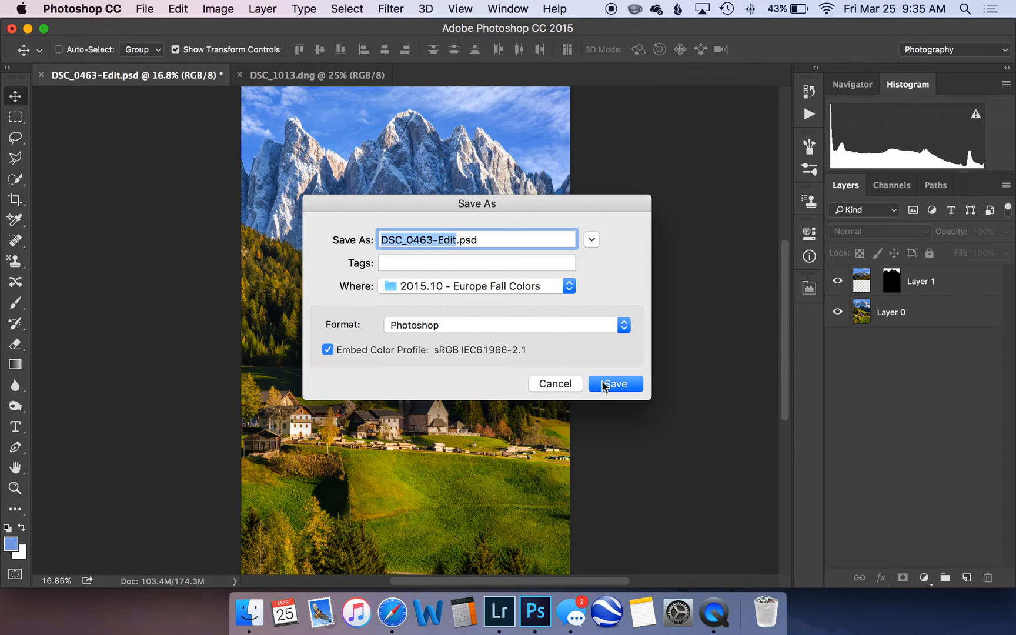
left_click(440, 241)
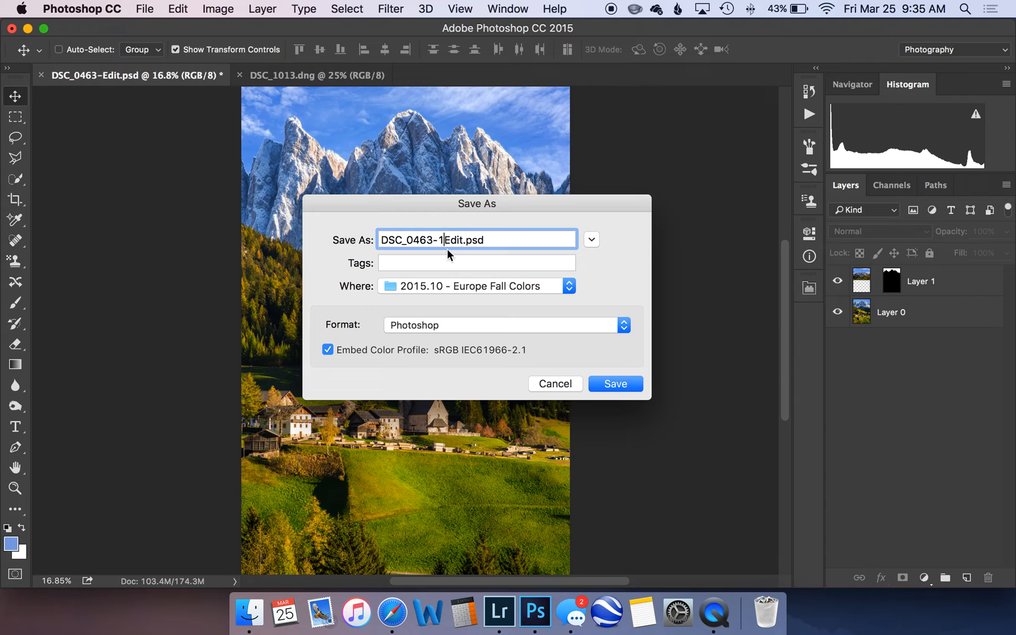
left_click(597, 385)
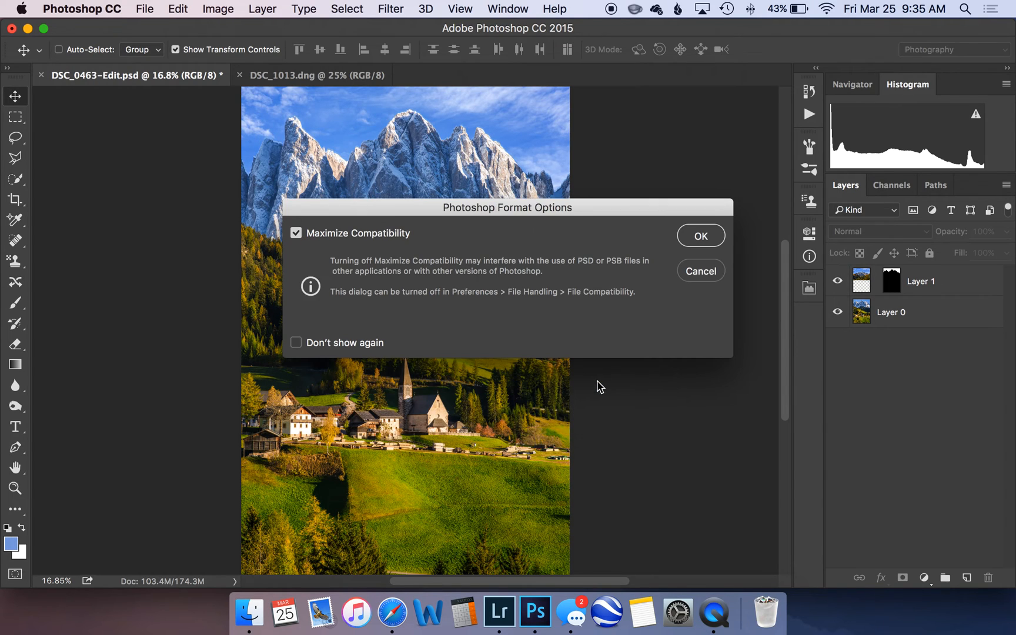
left_click(693, 237)
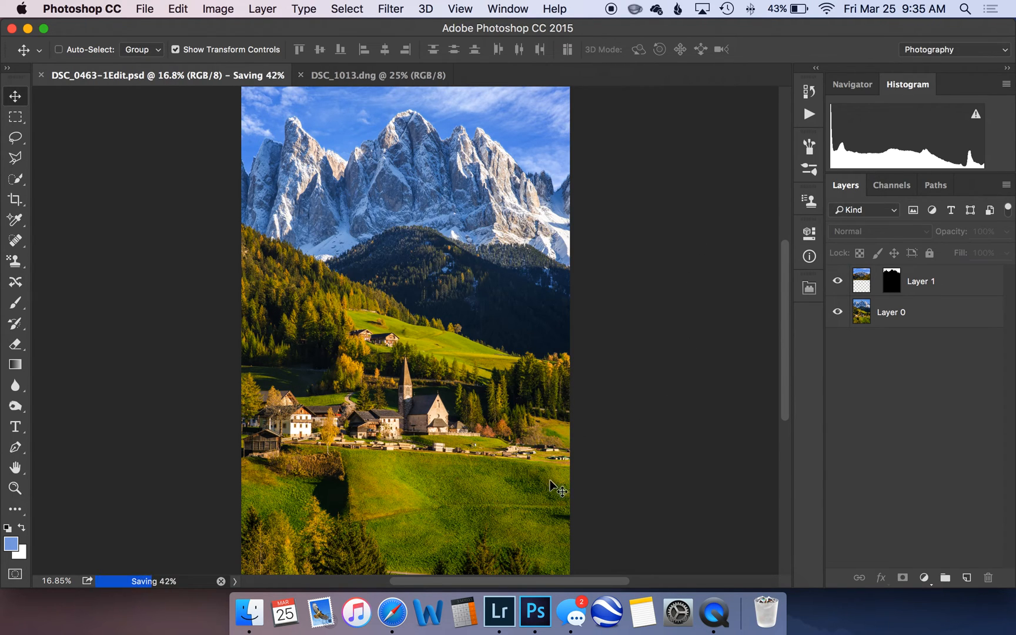
Switch to Lightroom and open DSC_0463-1Edit.psd in the enlarged single-photo view.
left_click(510, 615)
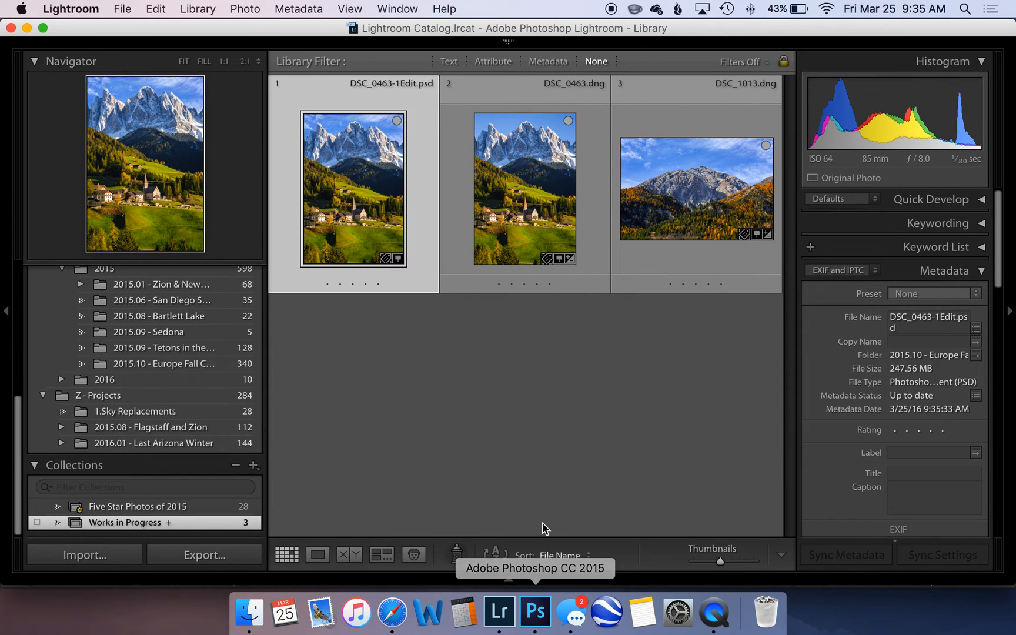
double_click(332, 194)
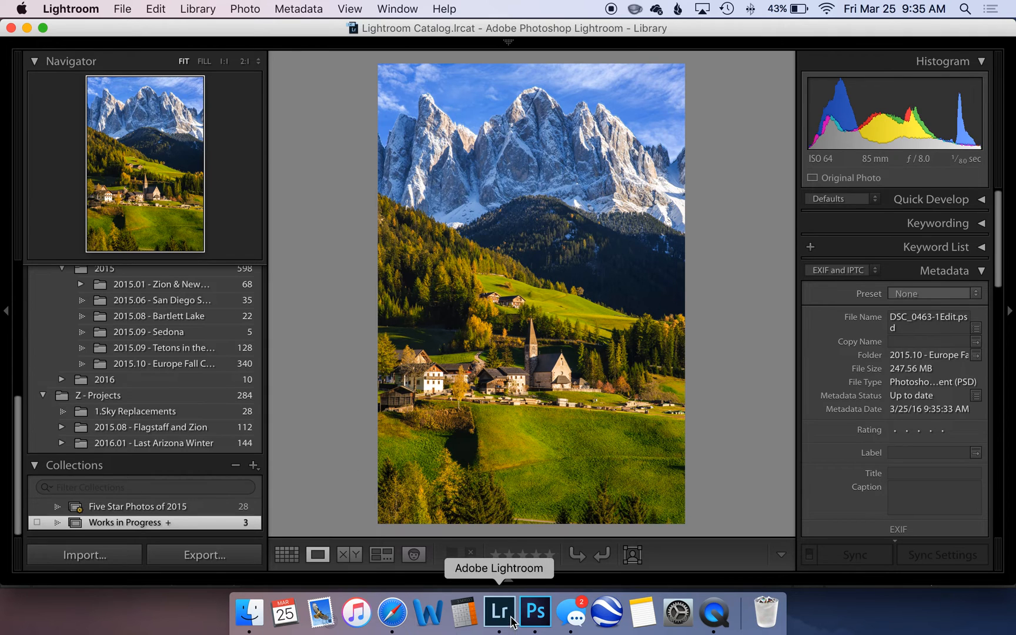
Switch to Photoshop and merge Layer 1 and Layer 0 of DSC_0463-1Edit.psd into a single layer.
left_click(535, 618)
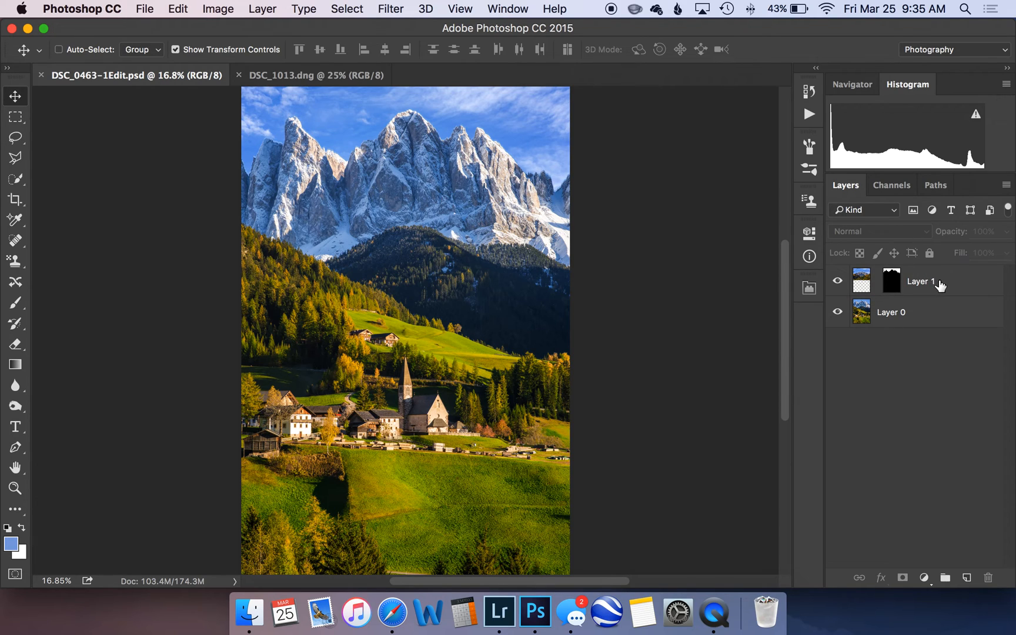
left_click(939, 287)
left_click(943, 307, "shift")
right_click(942, 305)
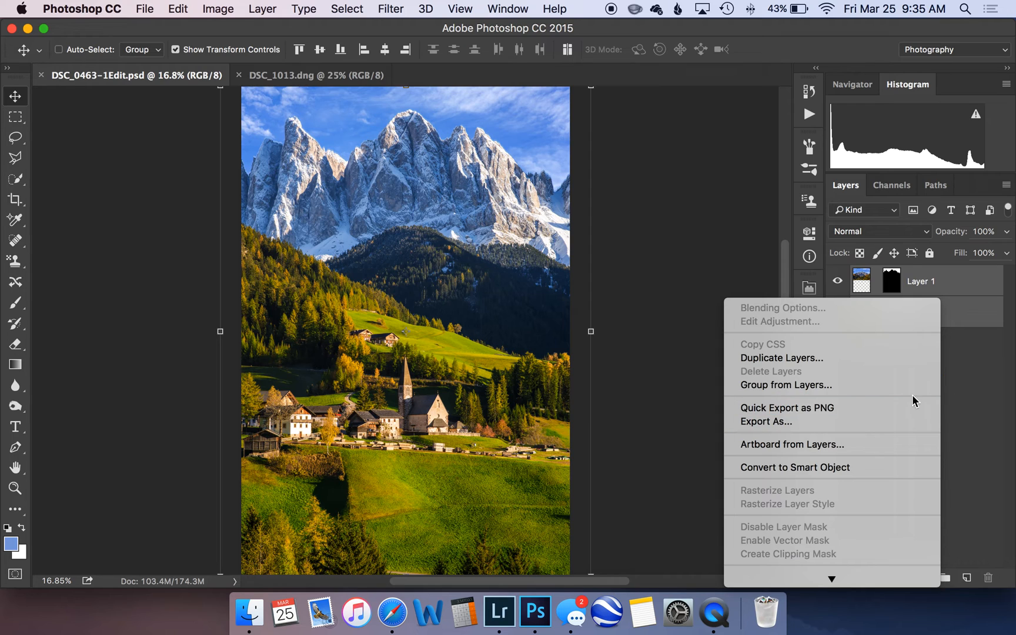
scroll(913, 402, "down", 10)
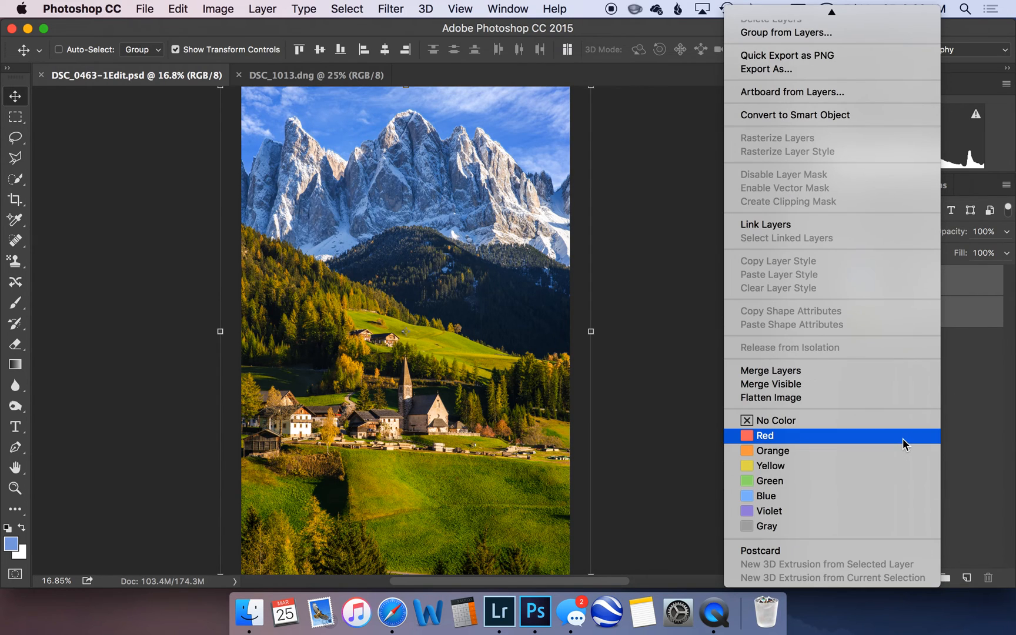
left_click(837, 372)
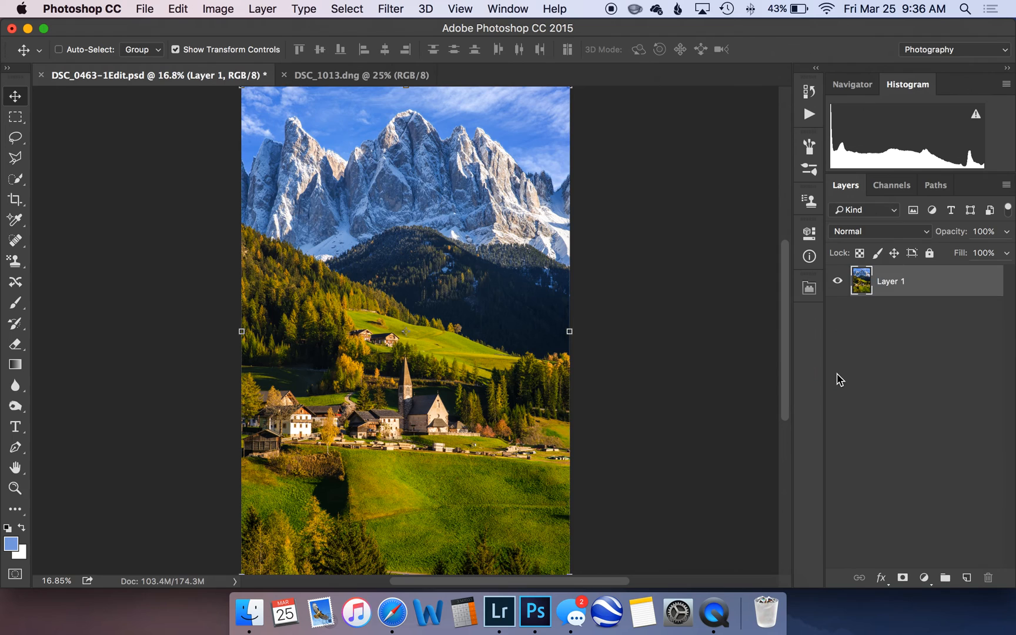
Save the merged document and switch to Lightroom to check its file size.
left_click(871, 362)
key("super+s")
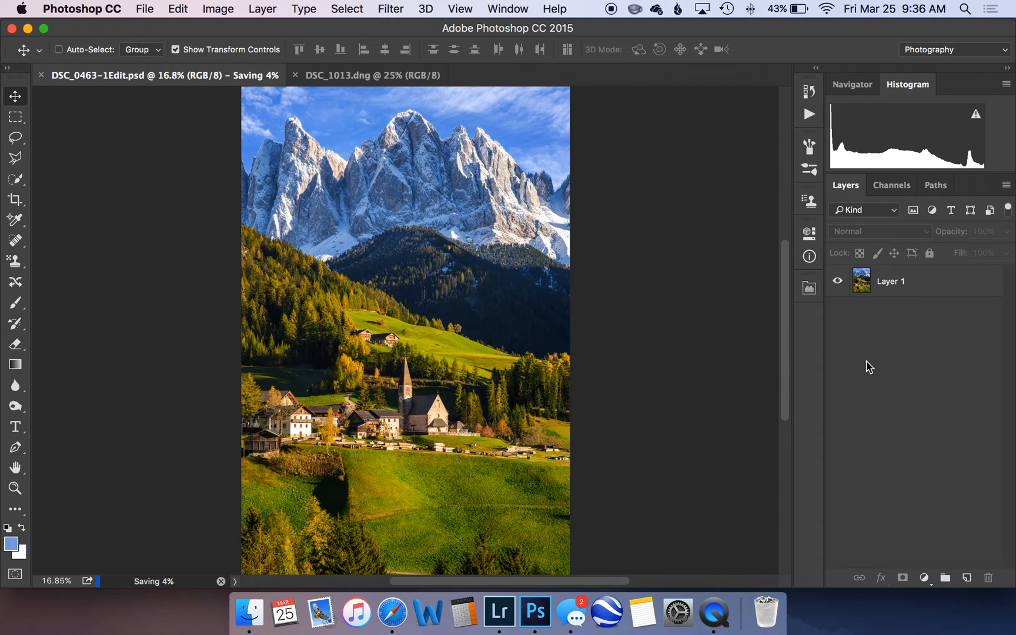
left_click(502, 613)
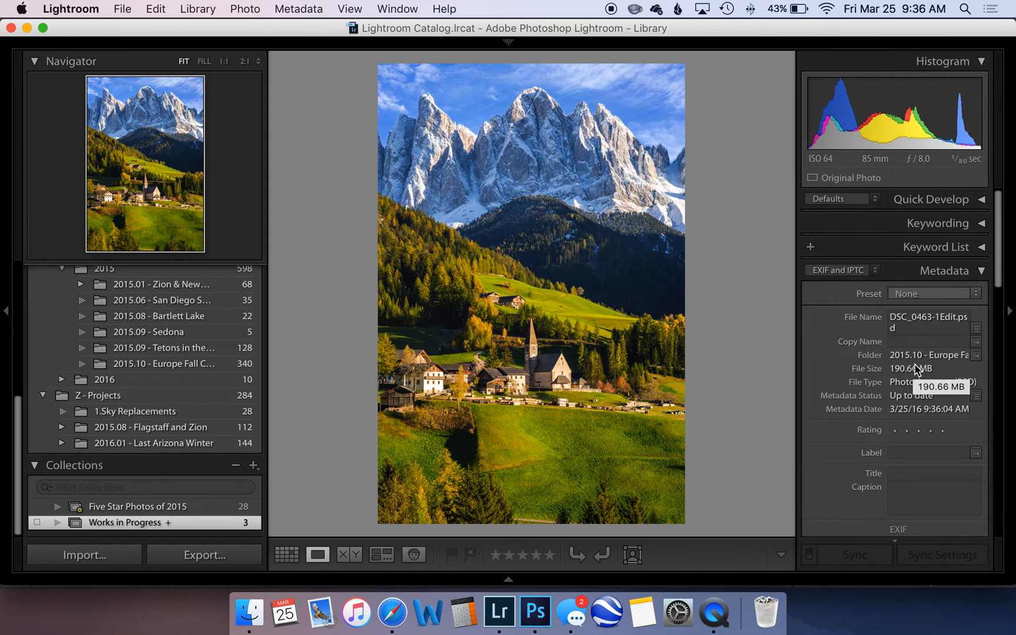
Return to Photoshop and undo the layer merge to restore the separate sky and village layers.
left_click(546, 610)
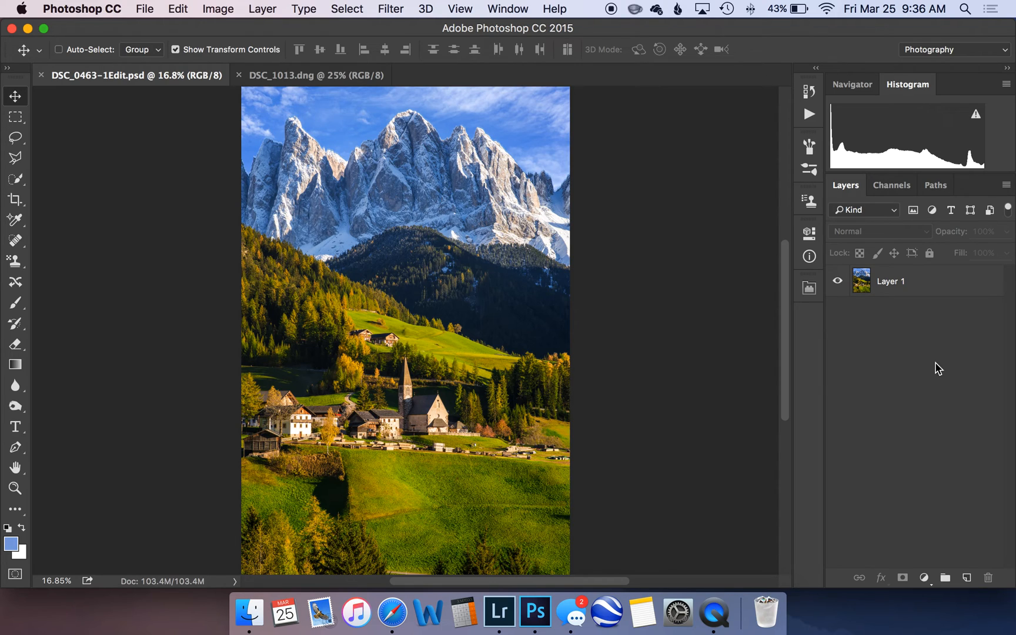
key("super+alt+shift+v")
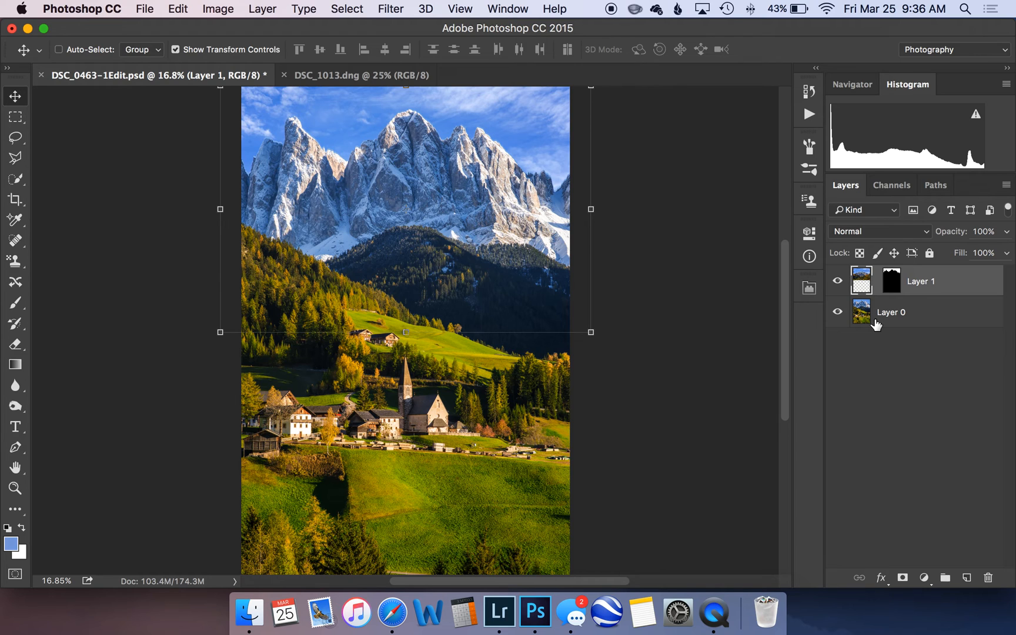
Switch to Lightroom, open DSC_0463-1Edit.psd in the Develop module and activate the Adjustment Brush for a new mask.
left_click(499, 612)
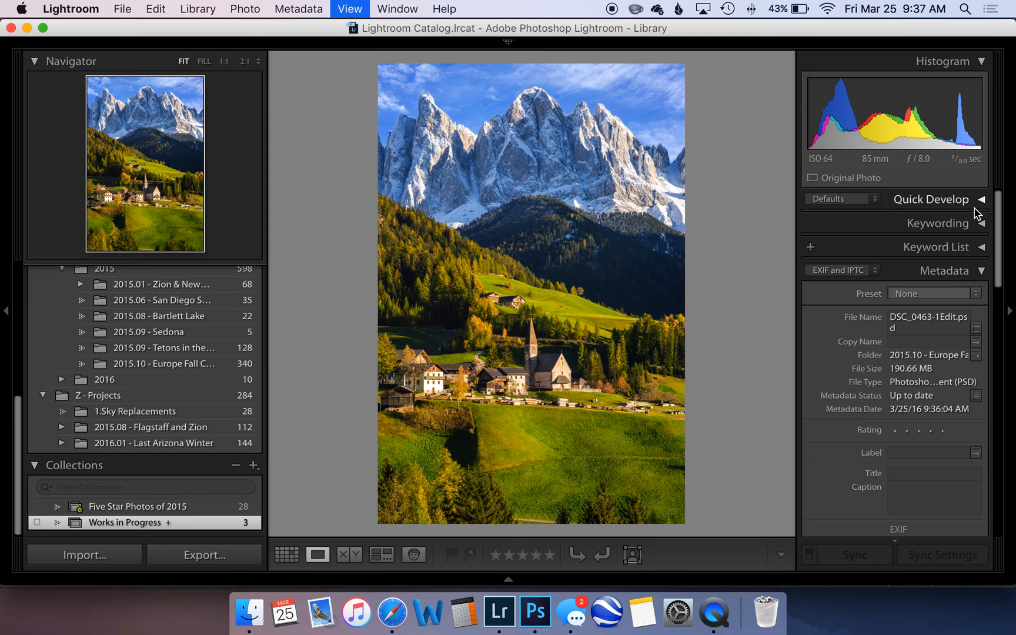
key("d")
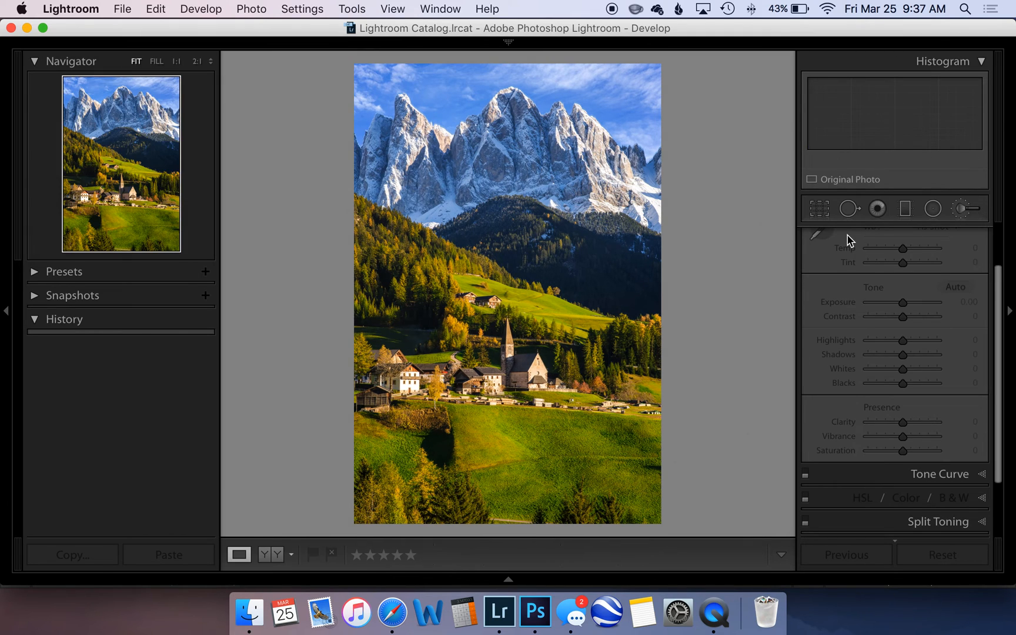
left_click(968, 211)
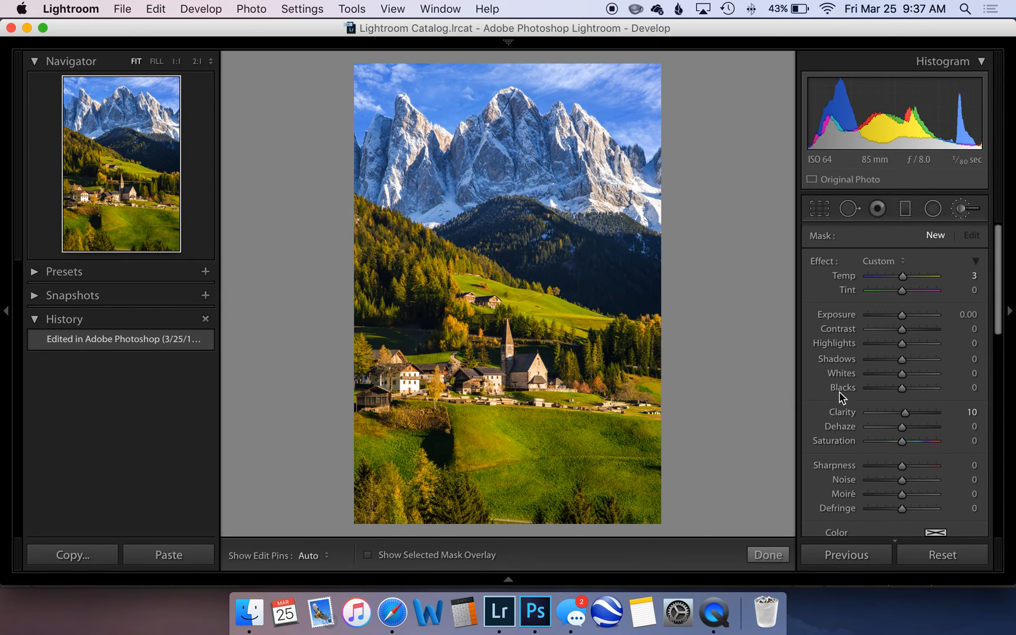
scroll(890, 372, "down", 6)
scroll(891, 376, "down", 5)
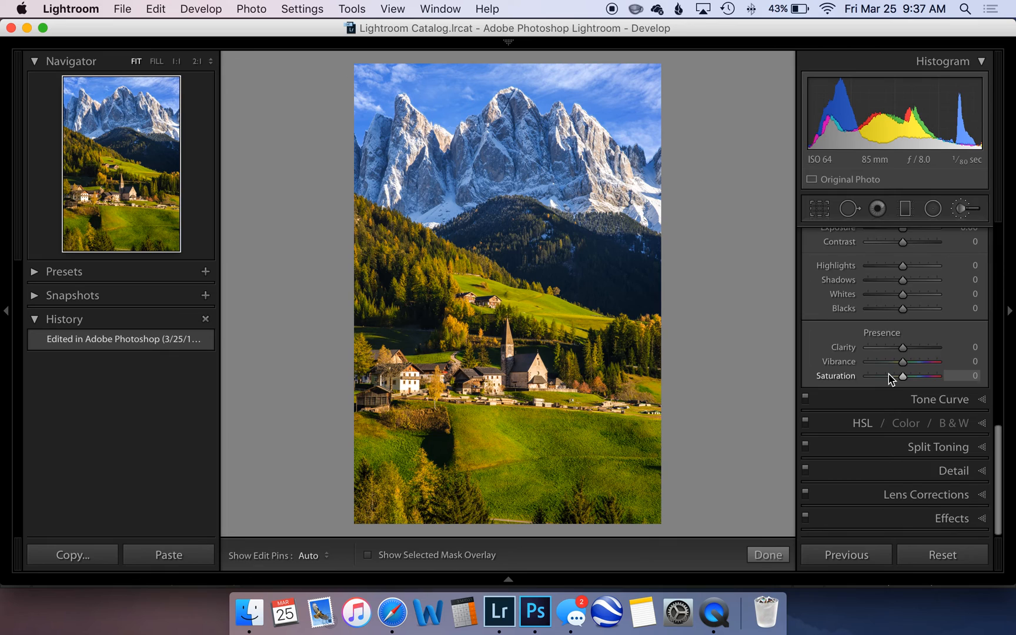
scroll(888, 379, "up", 10)
scroll(888, 379, "down", 5)
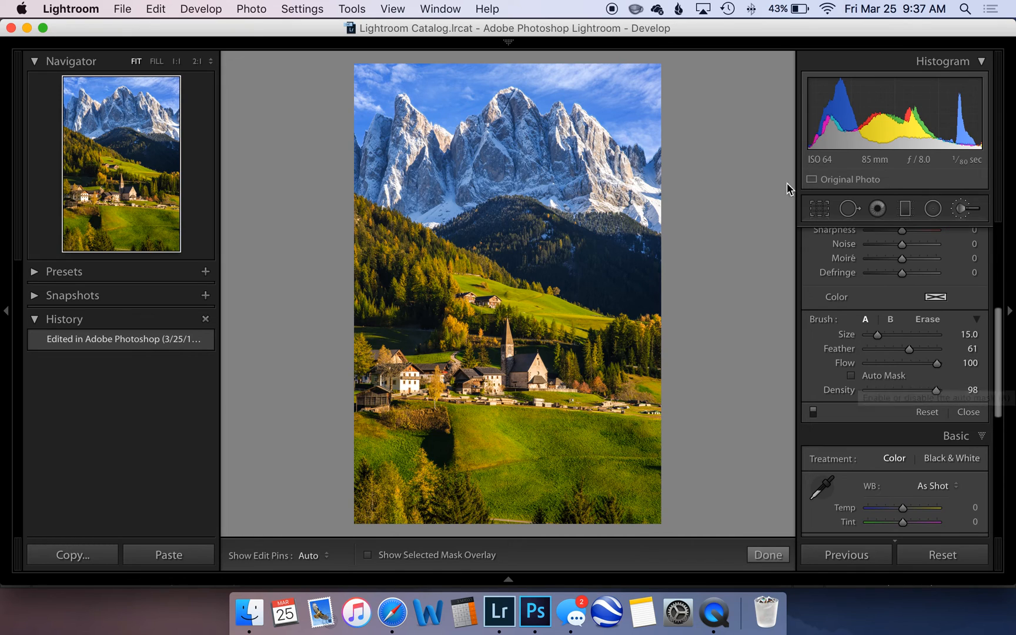
left_click(967, 210)
left_click(966, 212)
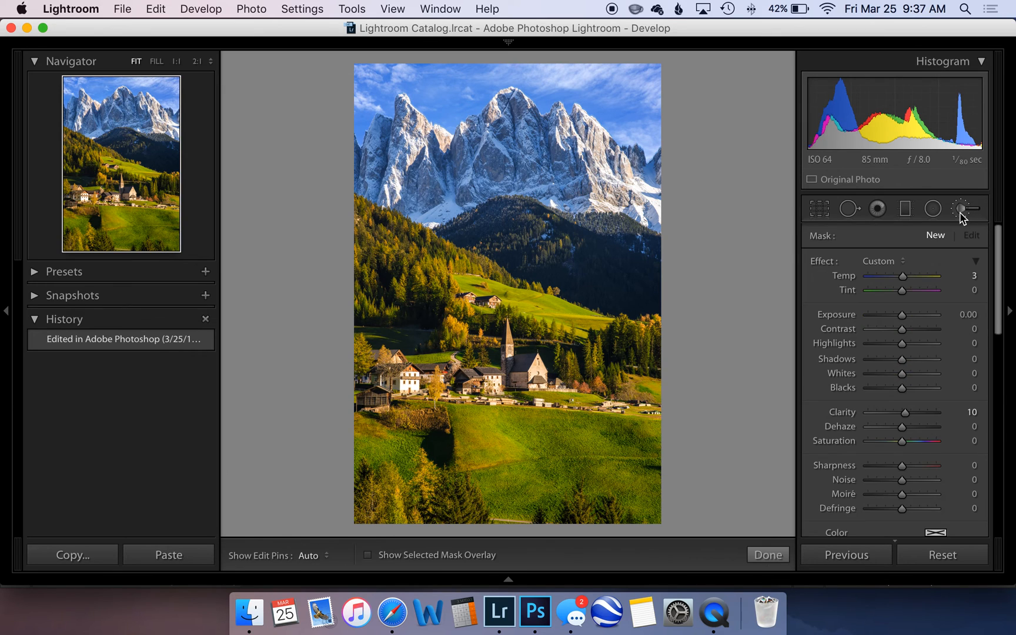
Enable Auto Mask and the selected mask overlay, and reduce the brush size to 1.0.
scroll(910, 330, "down", 2)
scroll(910, 338, "down", 4)
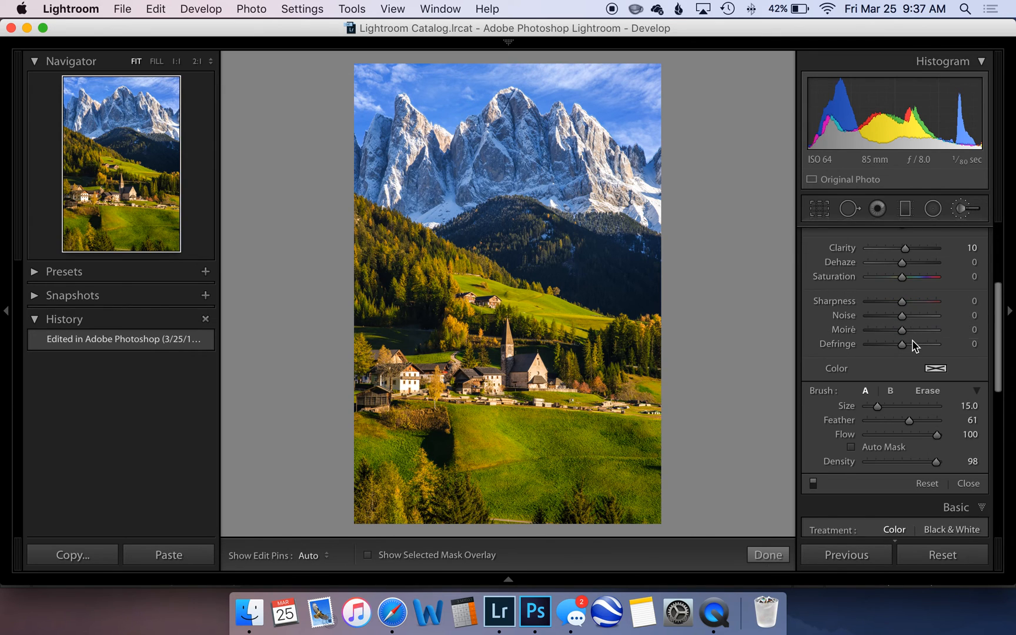
left_click(853, 447)
left_click(367, 555)
scroll(353, 131, "down", 5)
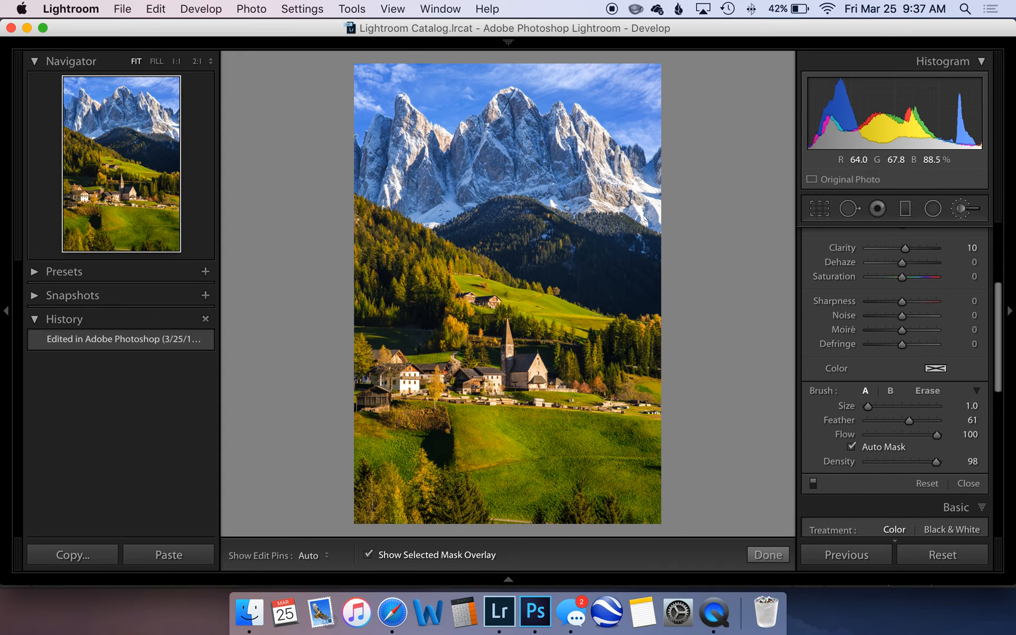
Paint the brush mask along the mountain ridgeline, enlarging the brush to 5.0 after the first stroke at the left edge.
key("h")
left_click_drag(354, 138, 357, 152)
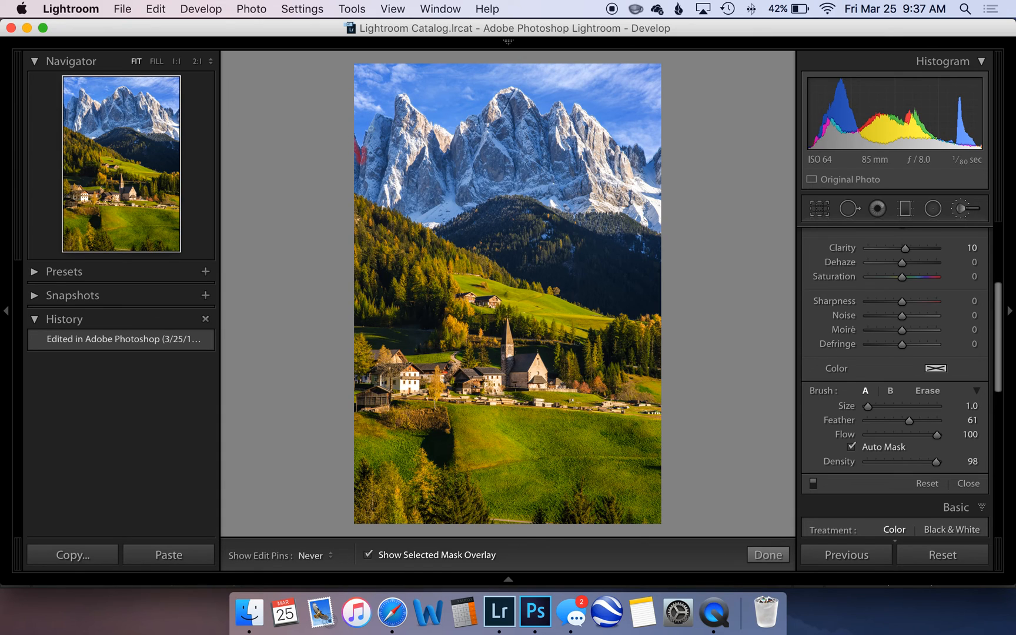
key("bracketright")
key("bracketright")
key("bracketright")
key("bracketright")
mouse_move(376, 120)
left_mouse_down()
mouse_move(403, 100)
mouse_move(422, 124)
mouse_move(464, 135)
mouse_move(516, 92)
mouse_move(544, 122)
mouse_move(559, 112)
mouse_move(573, 128)
mouse_move(575, 110)
mouse_move(646, 166)
mouse_move(669, 154)
left_mouse_up()
key("h")
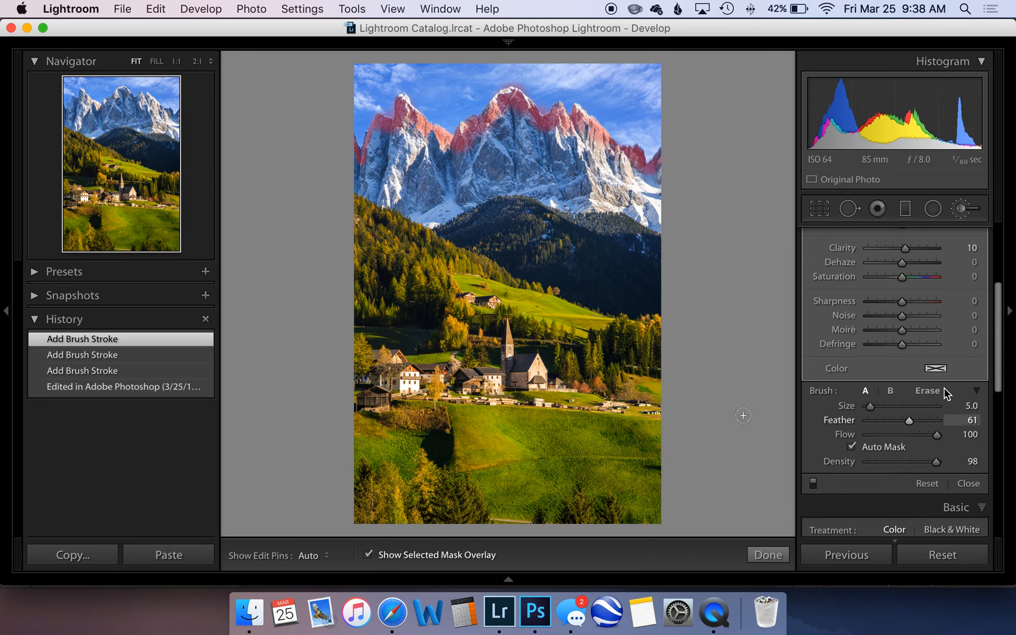
Erase mask spill from the sky above the peaks with the 5.0 erase brush.
left_click(928, 390)
key("h")
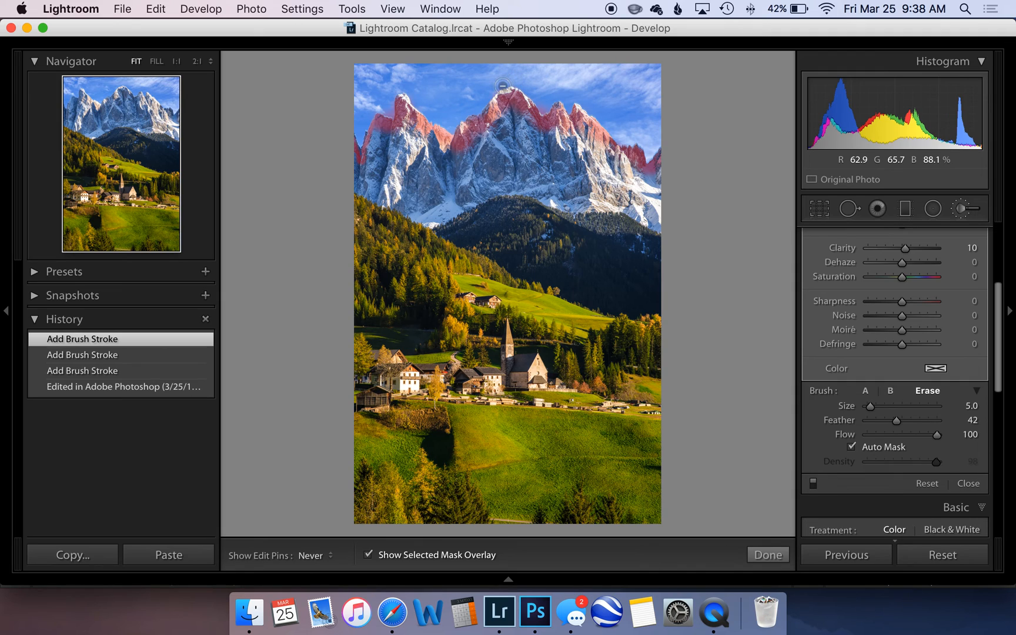
left_click_drag(547, 101, 437, 84)
left_click(390, 110)
key("h")
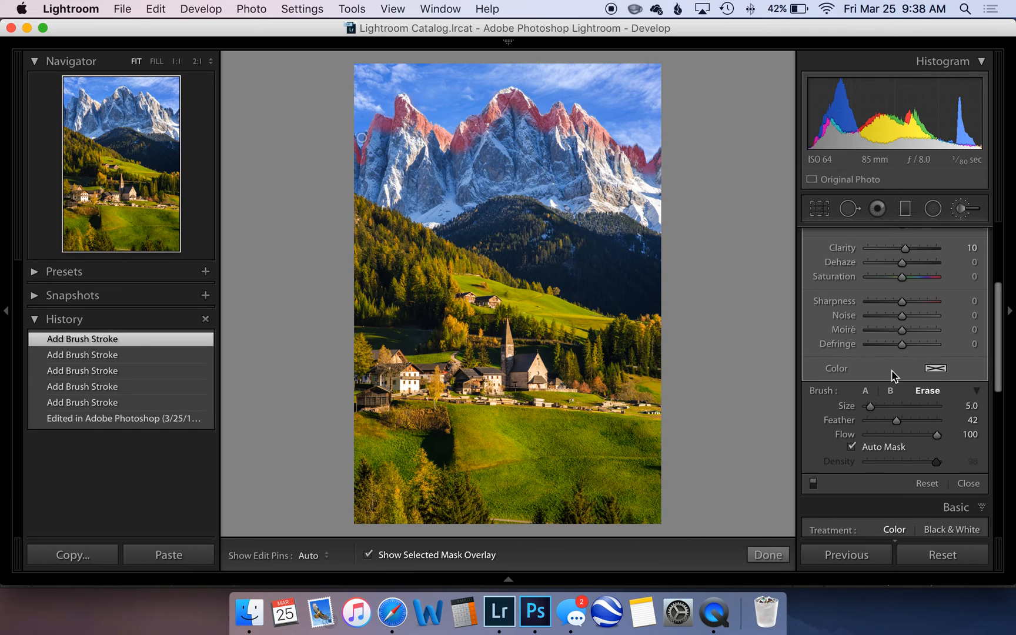
Paint the mask over the rest of the rocky mountain faces with an 18.0 brush.
left_click(865, 390)
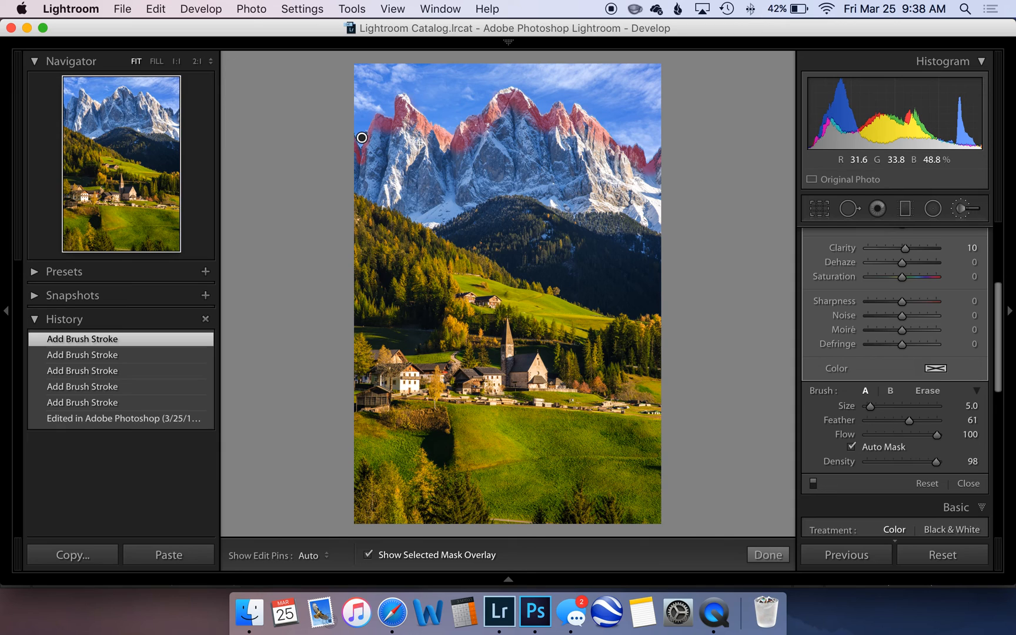
scroll(405, 193, "up", 10)
mouse_move(406, 189)
left_mouse_down()
mouse_move(412, 158)
mouse_move(397, 157)
mouse_move(354, 181)
mouse_move(392, 148)
mouse_move(435, 156)
mouse_move(438, 185)
mouse_move(476, 189)
mouse_move(518, 134)
mouse_move(560, 166)
mouse_move(573, 154)
mouse_move(666, 200)
mouse_move(566, 183)
mouse_move(545, 165)
mouse_move(578, 143)
mouse_move(661, 196)
mouse_move(653, 176)
left_mouse_up()
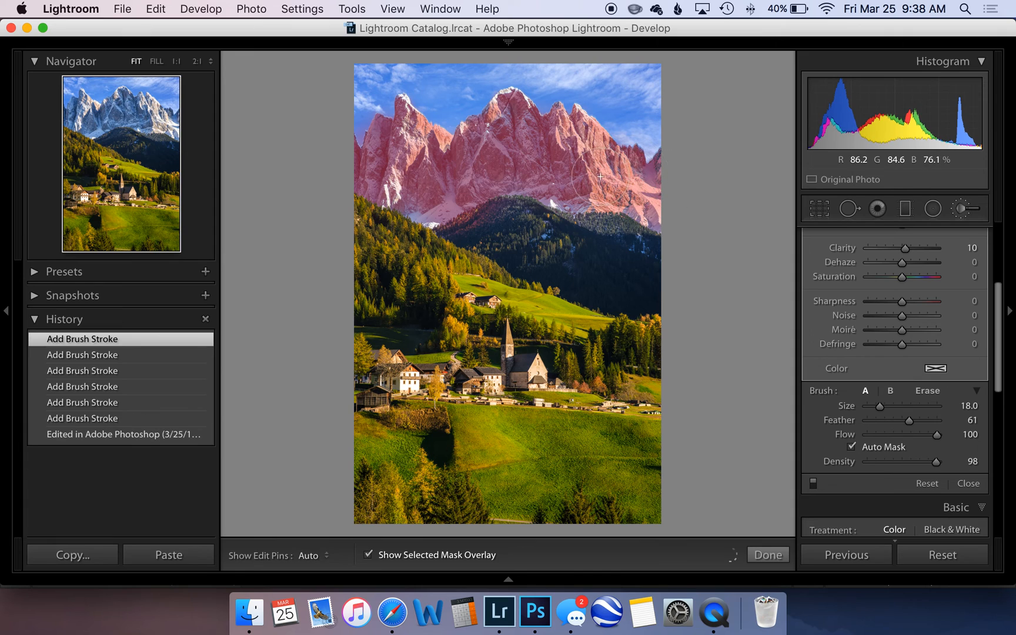
left_click(424, 170)
key("h")
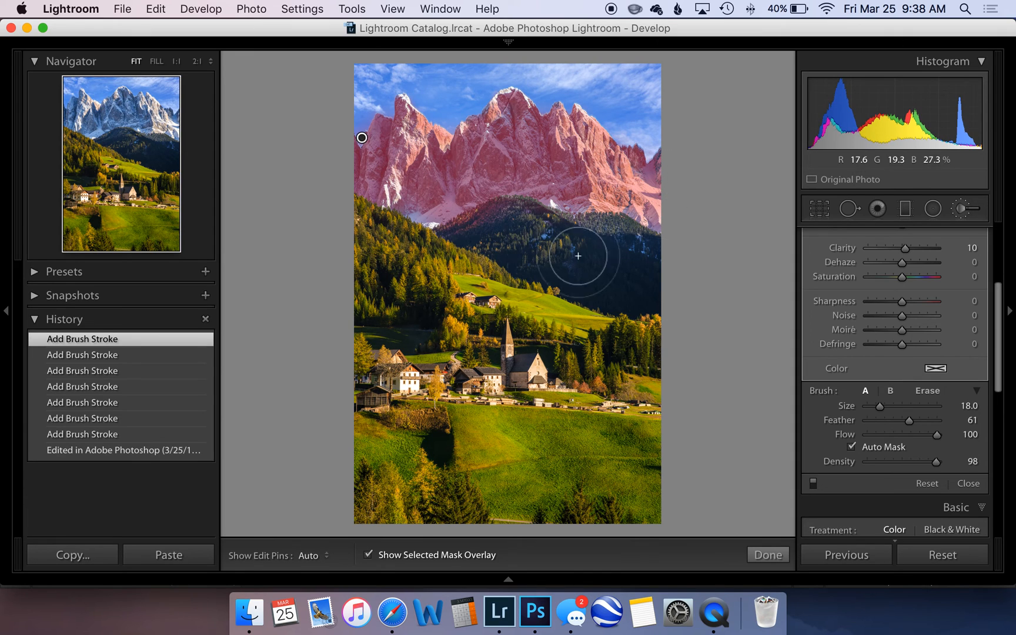
Erase mask spill from the dark forested hill below the mountains and hide the mask overlay.
left_click(929, 391)
key("h")
mouse_move(475, 217)
left_mouse_down()
mouse_move(511, 212)
mouse_move(561, 227)
left_mouse_up()
key("h")
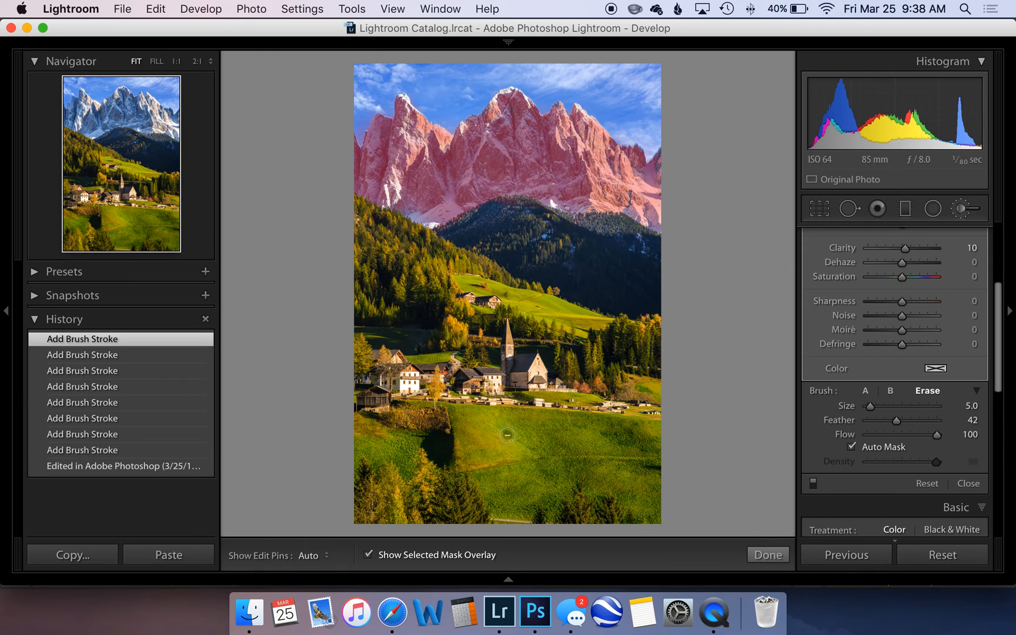
left_click(373, 556)
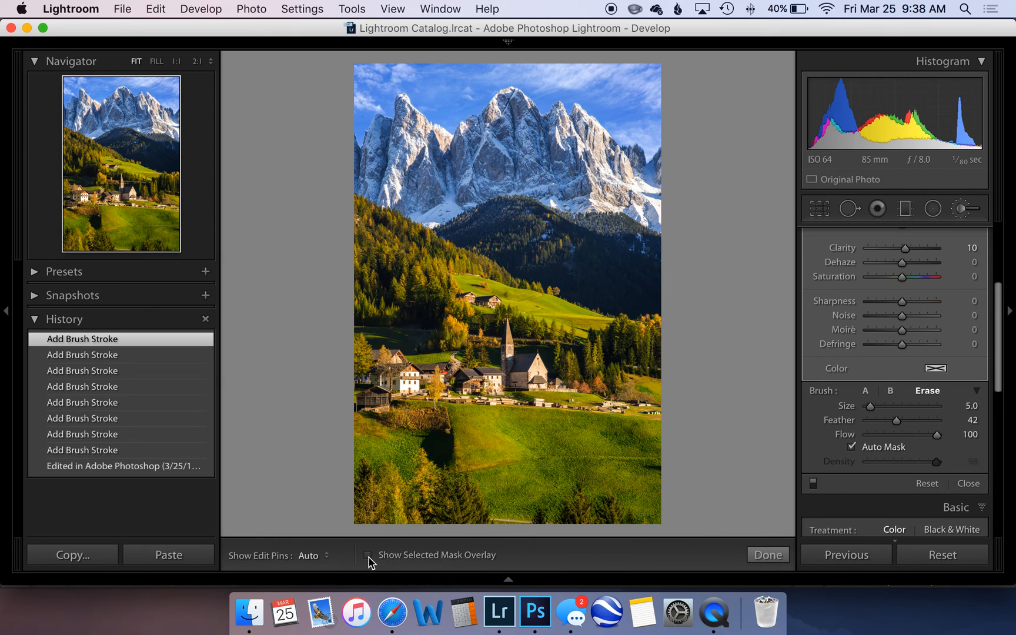
Set the mountain brush adjustment's Temp to 30.
scroll(956, 350, "up", 5)
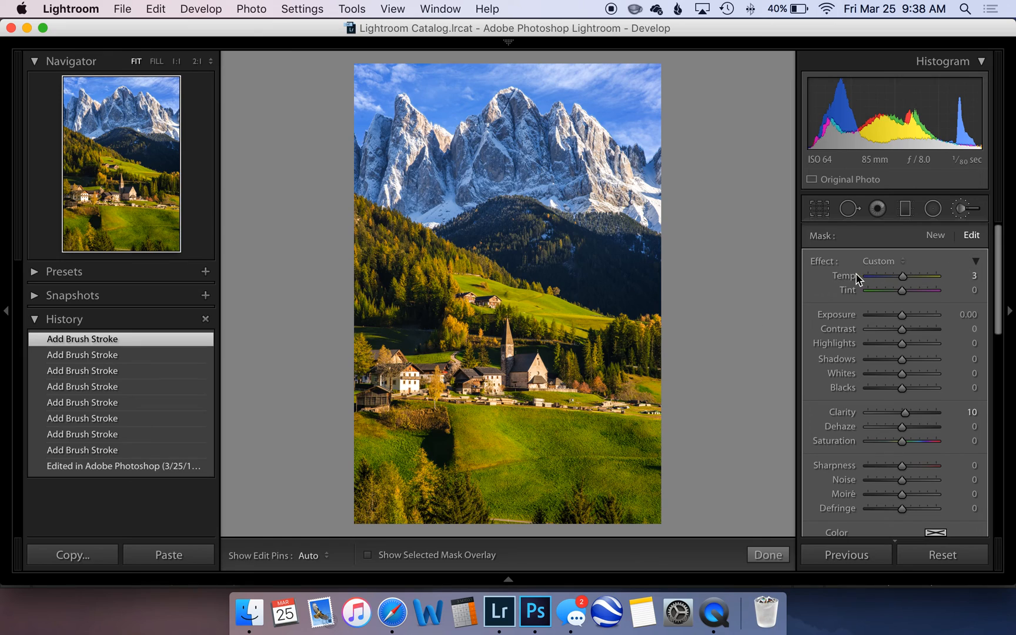
left_click(971, 276)
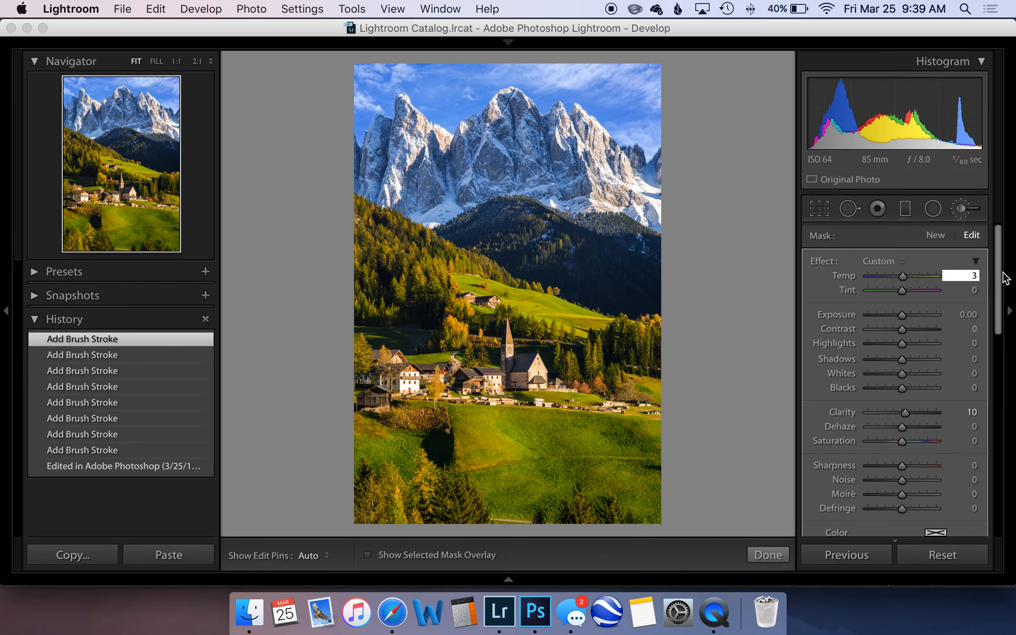
key("alt")
key("shift+Up")
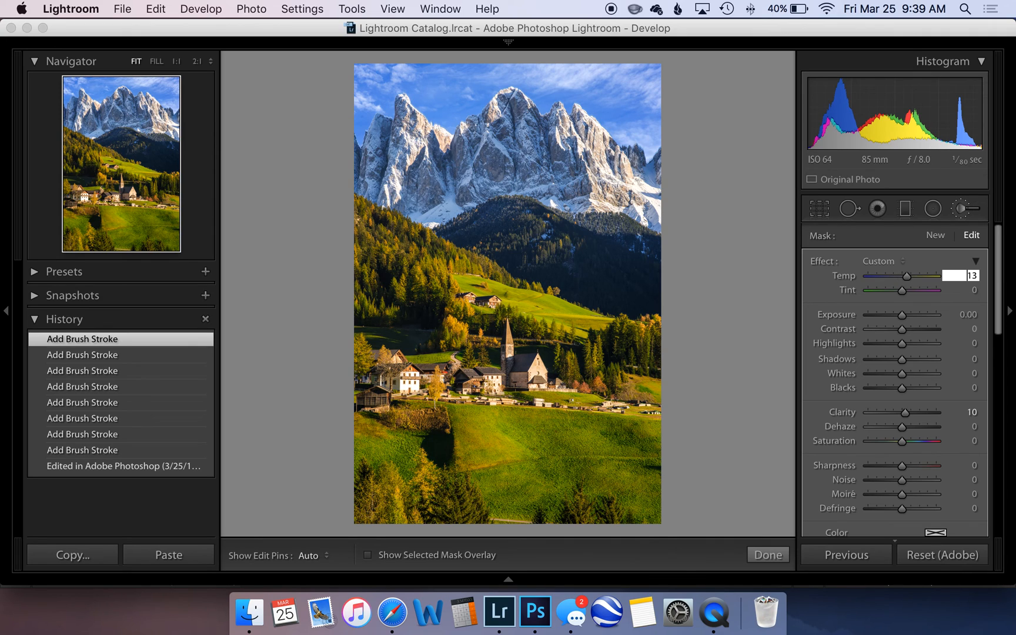
key("shift+Down")
key("Down")
key("Down")
key("Down")
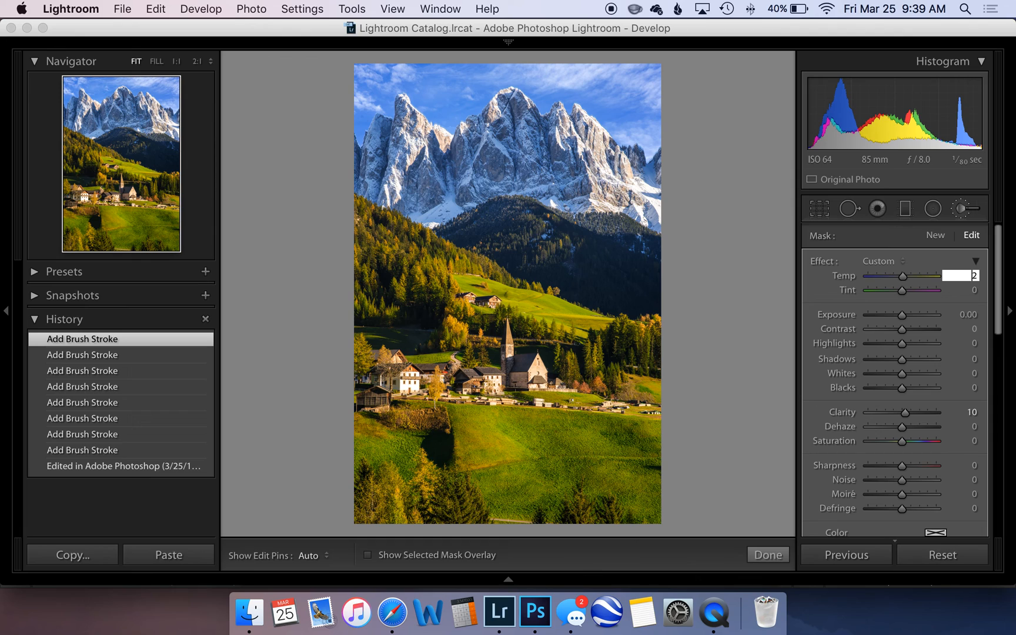
key("shift+Up")
key("shift+Up")
key("shift+Up")
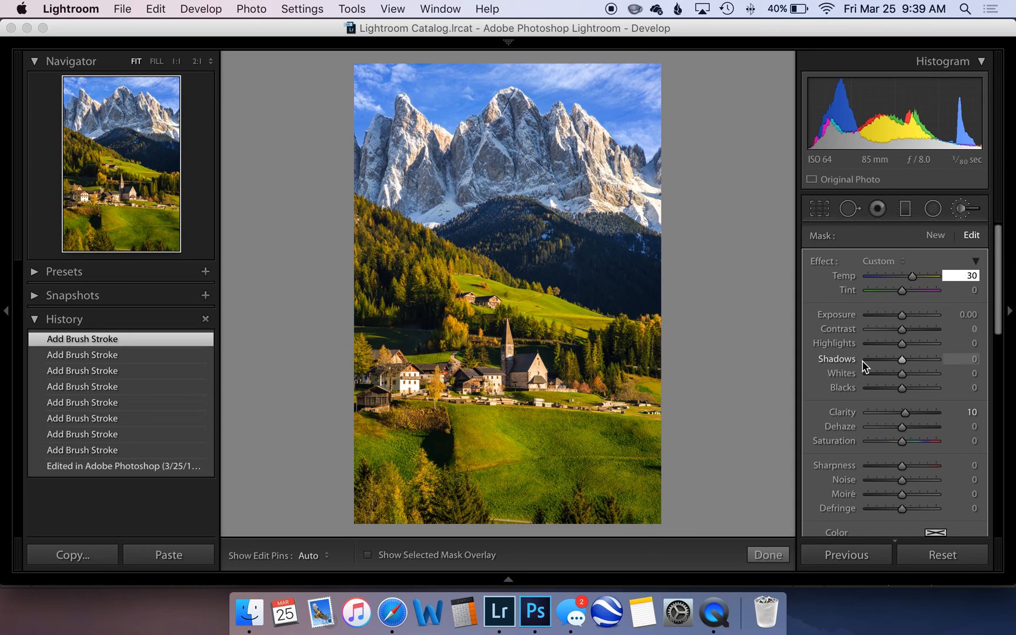
Turn the brush adjustments off and back on to compare the mountains before and after warming.
scroll(859, 365, "down", 5)
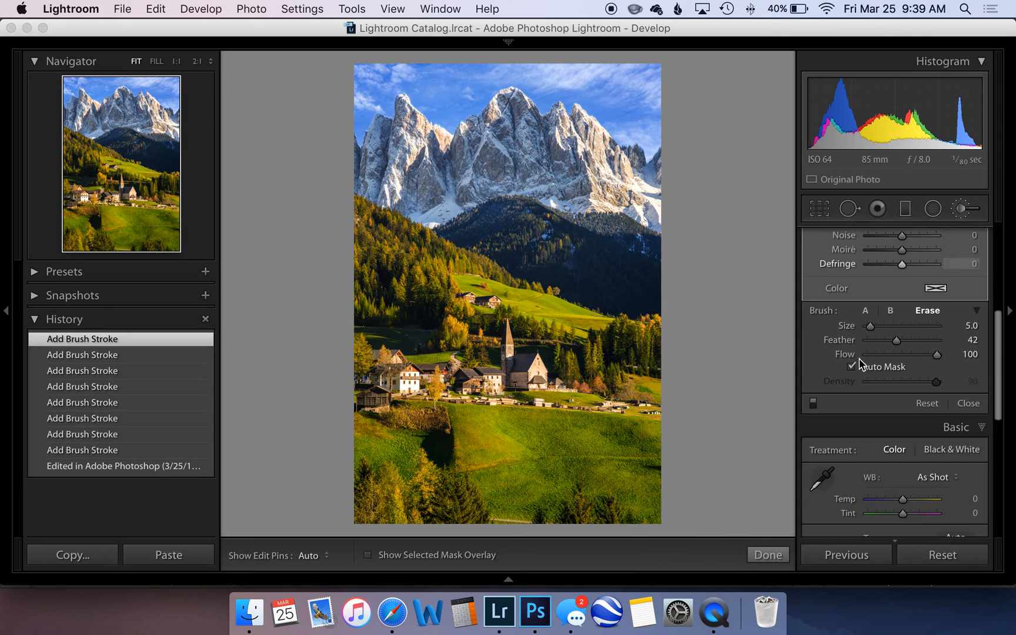
left_click(813, 401)
left_click(814, 402)
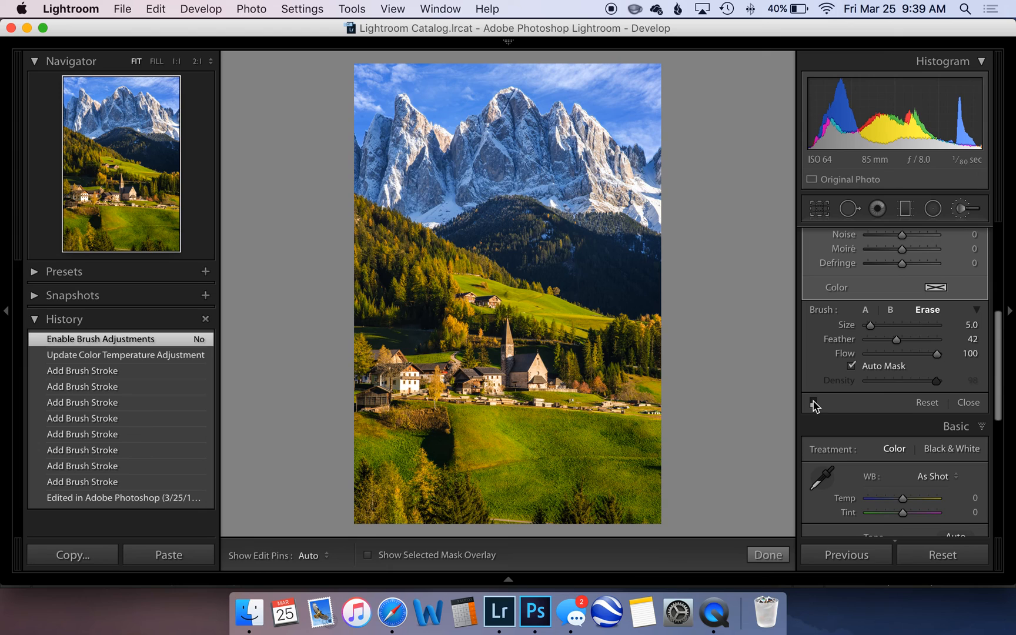
left_click(814, 401)
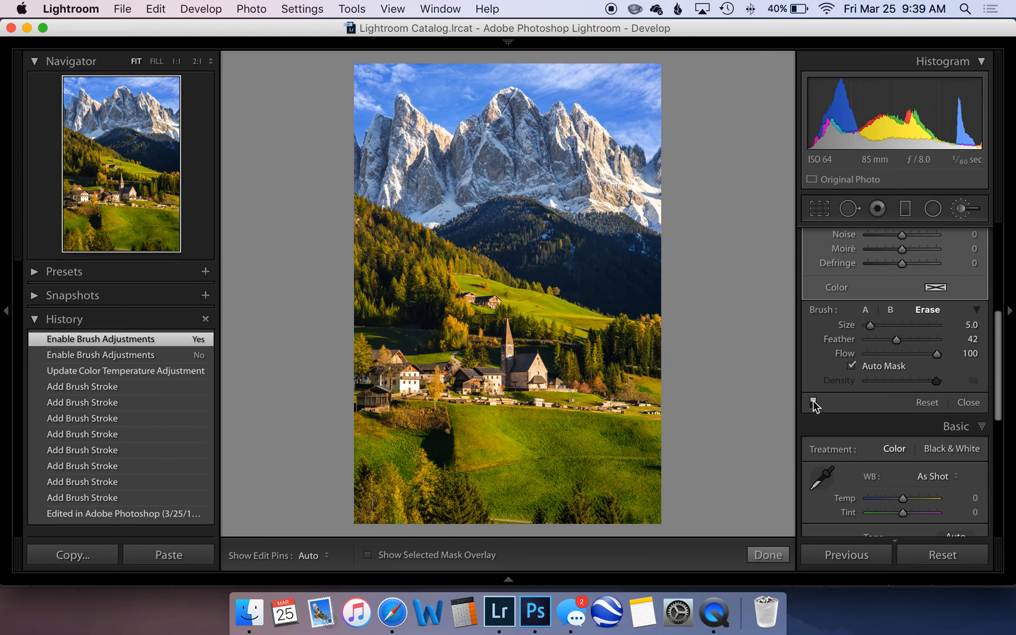
Reduce the mountain brush adjustment's Temp to 27.
scroll(840, 387, "up", 8)
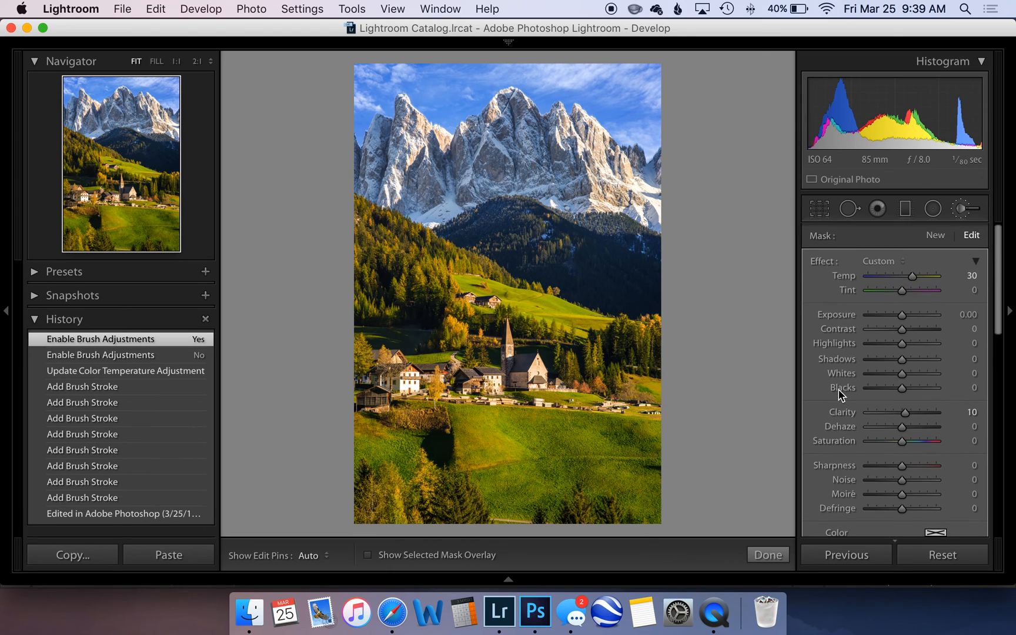
left_click(971, 275)
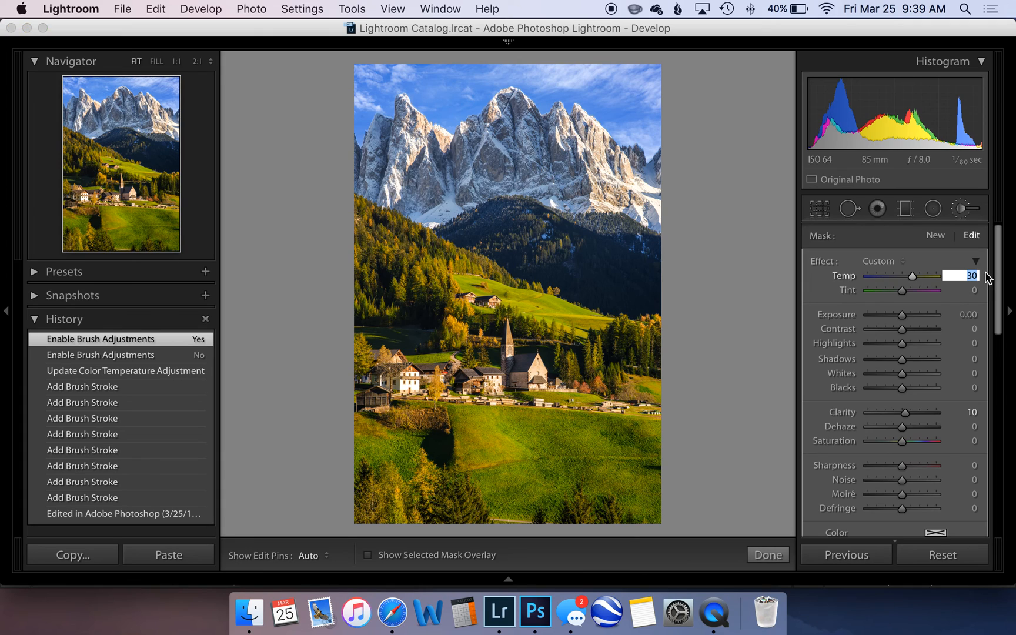
key("Down")
key("Down")
Set the mountain brush adjustment's Contrast to 20 and raise its Sharpness above 0.
left_click(1000, 327)
key("shift+Up")
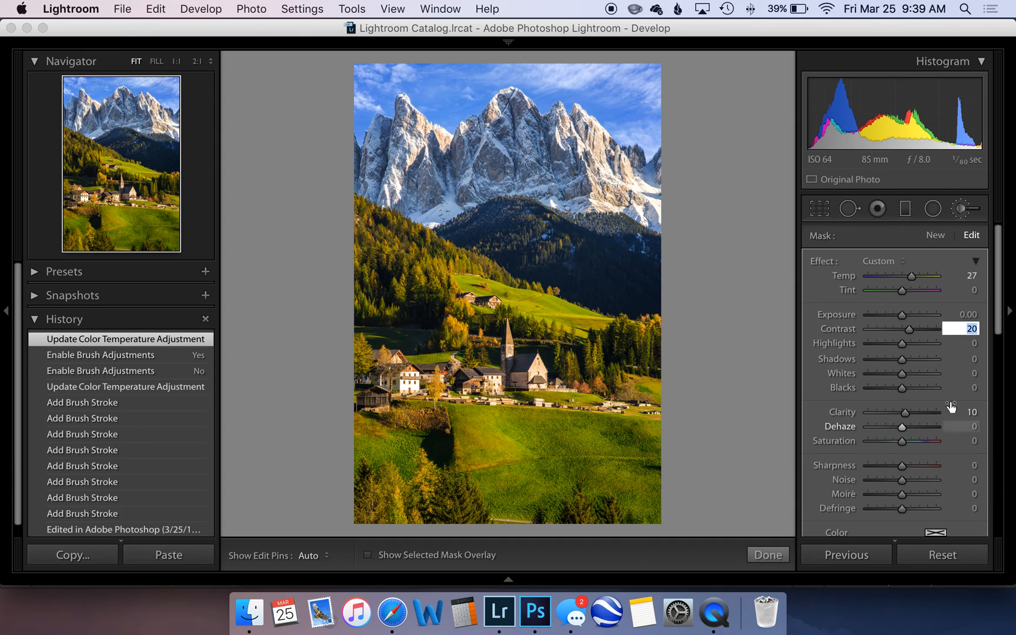
left_click(960, 466)
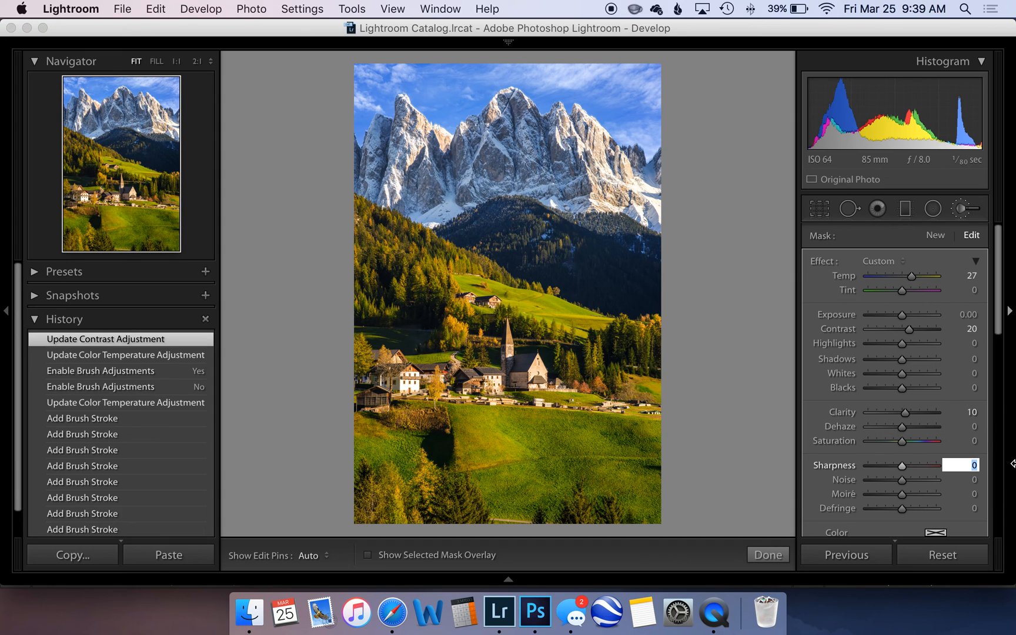
key("shift+Up")
View the finished photo full screen, then from the Library compare DSC_0463-1Edit.psd with the original DSC_0463.dng full screen, ending on the edited version.
key("f")
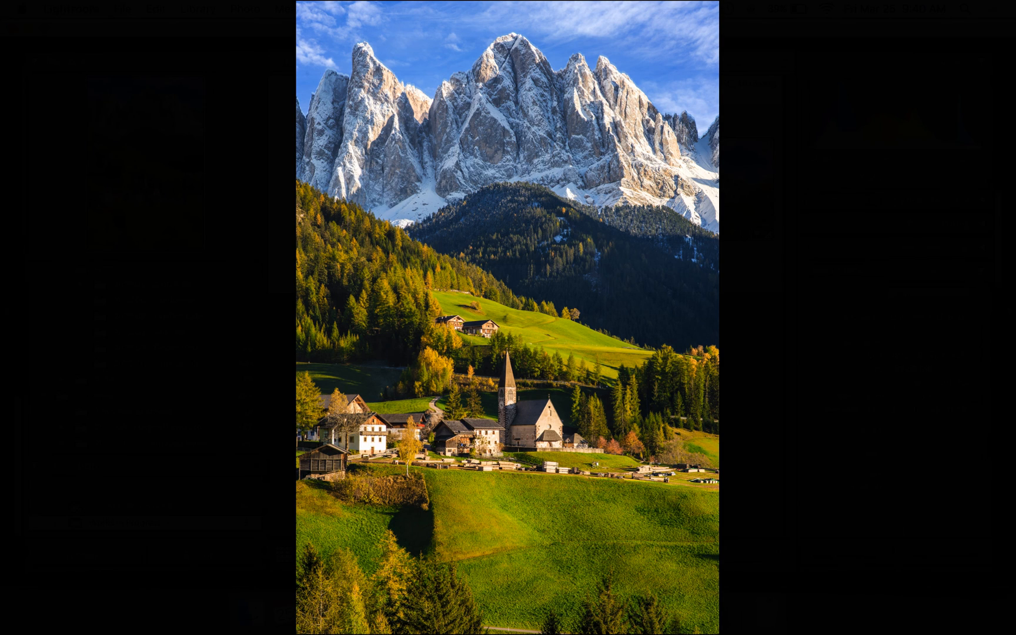
key("f")
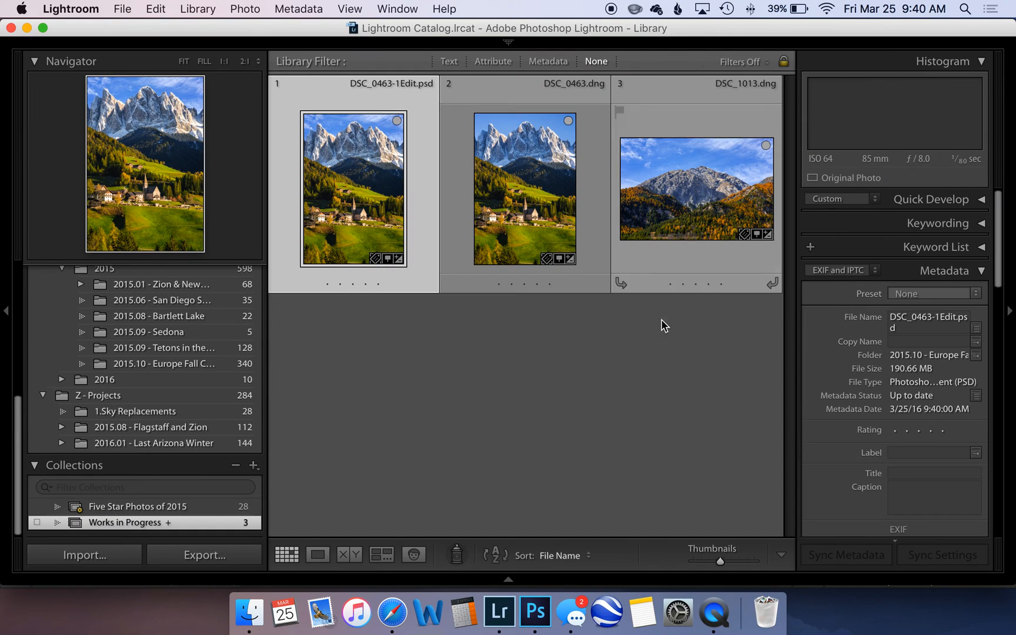
key("f")
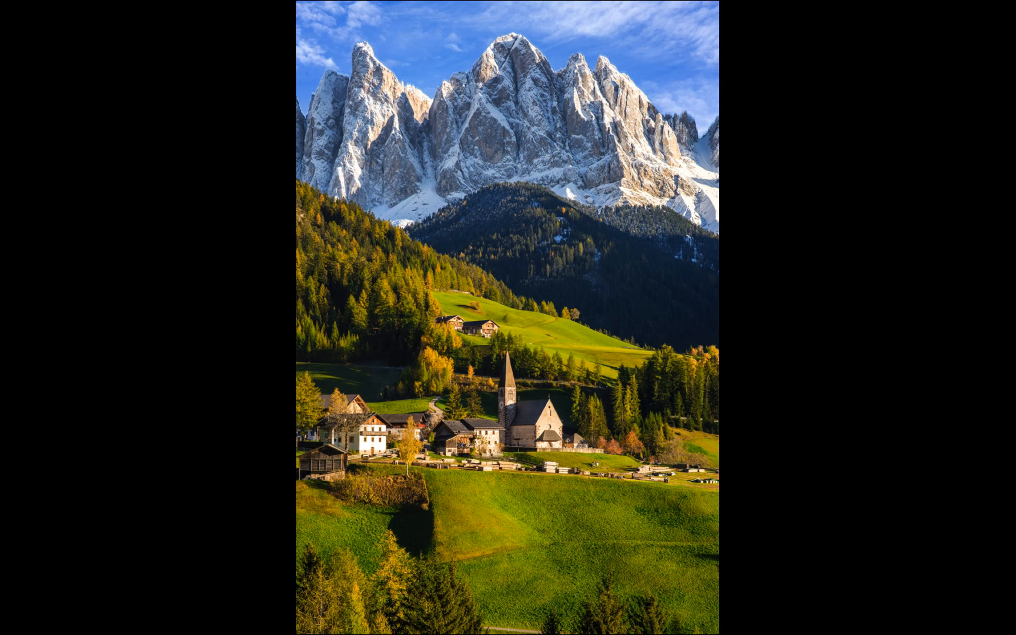
key("Right")
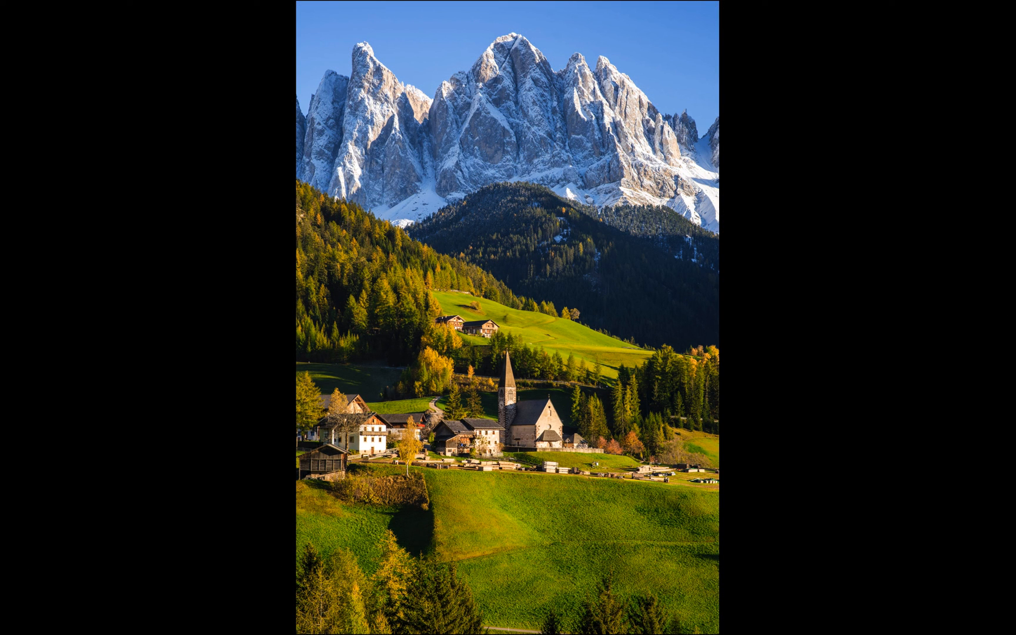
key("Left")
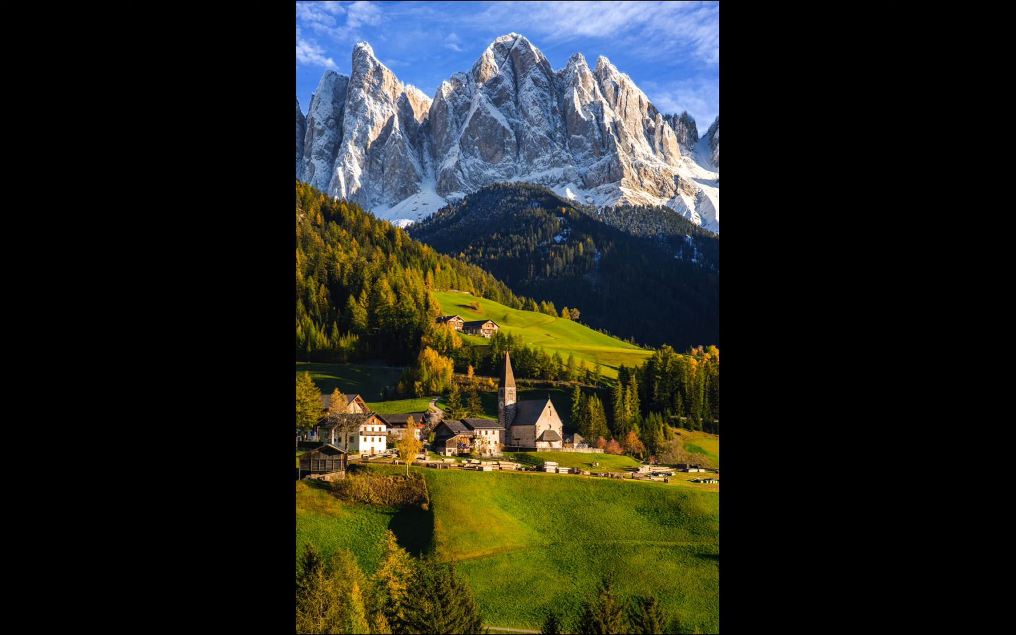
key("Right")
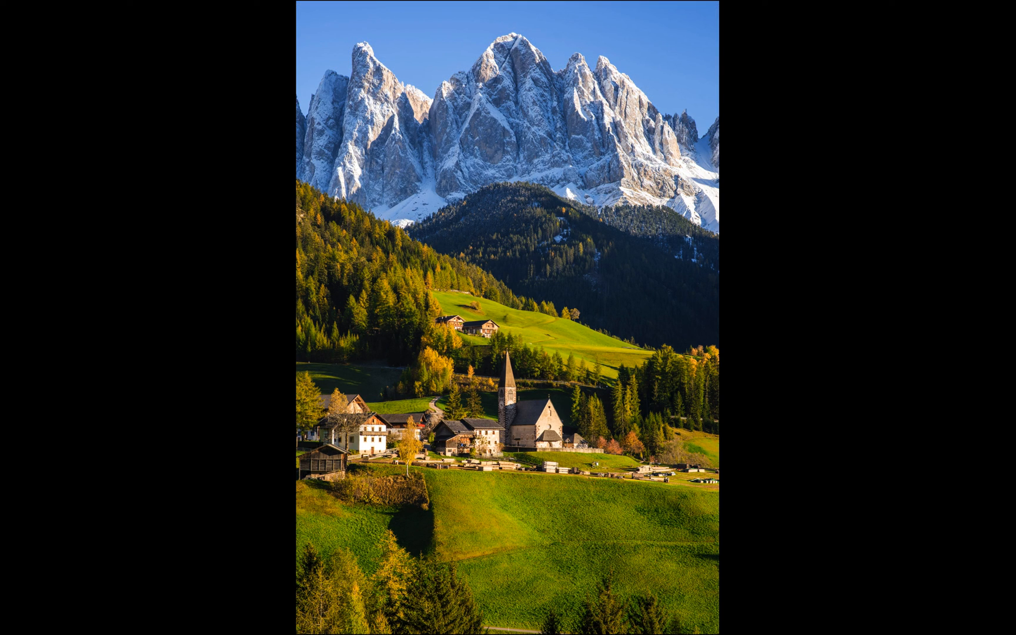
key("Left")
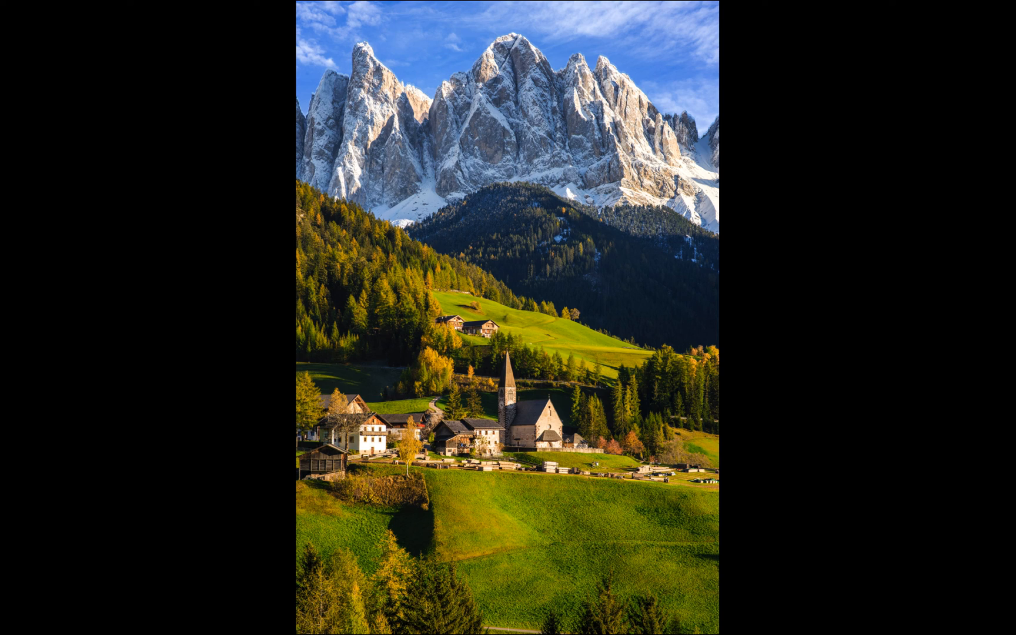